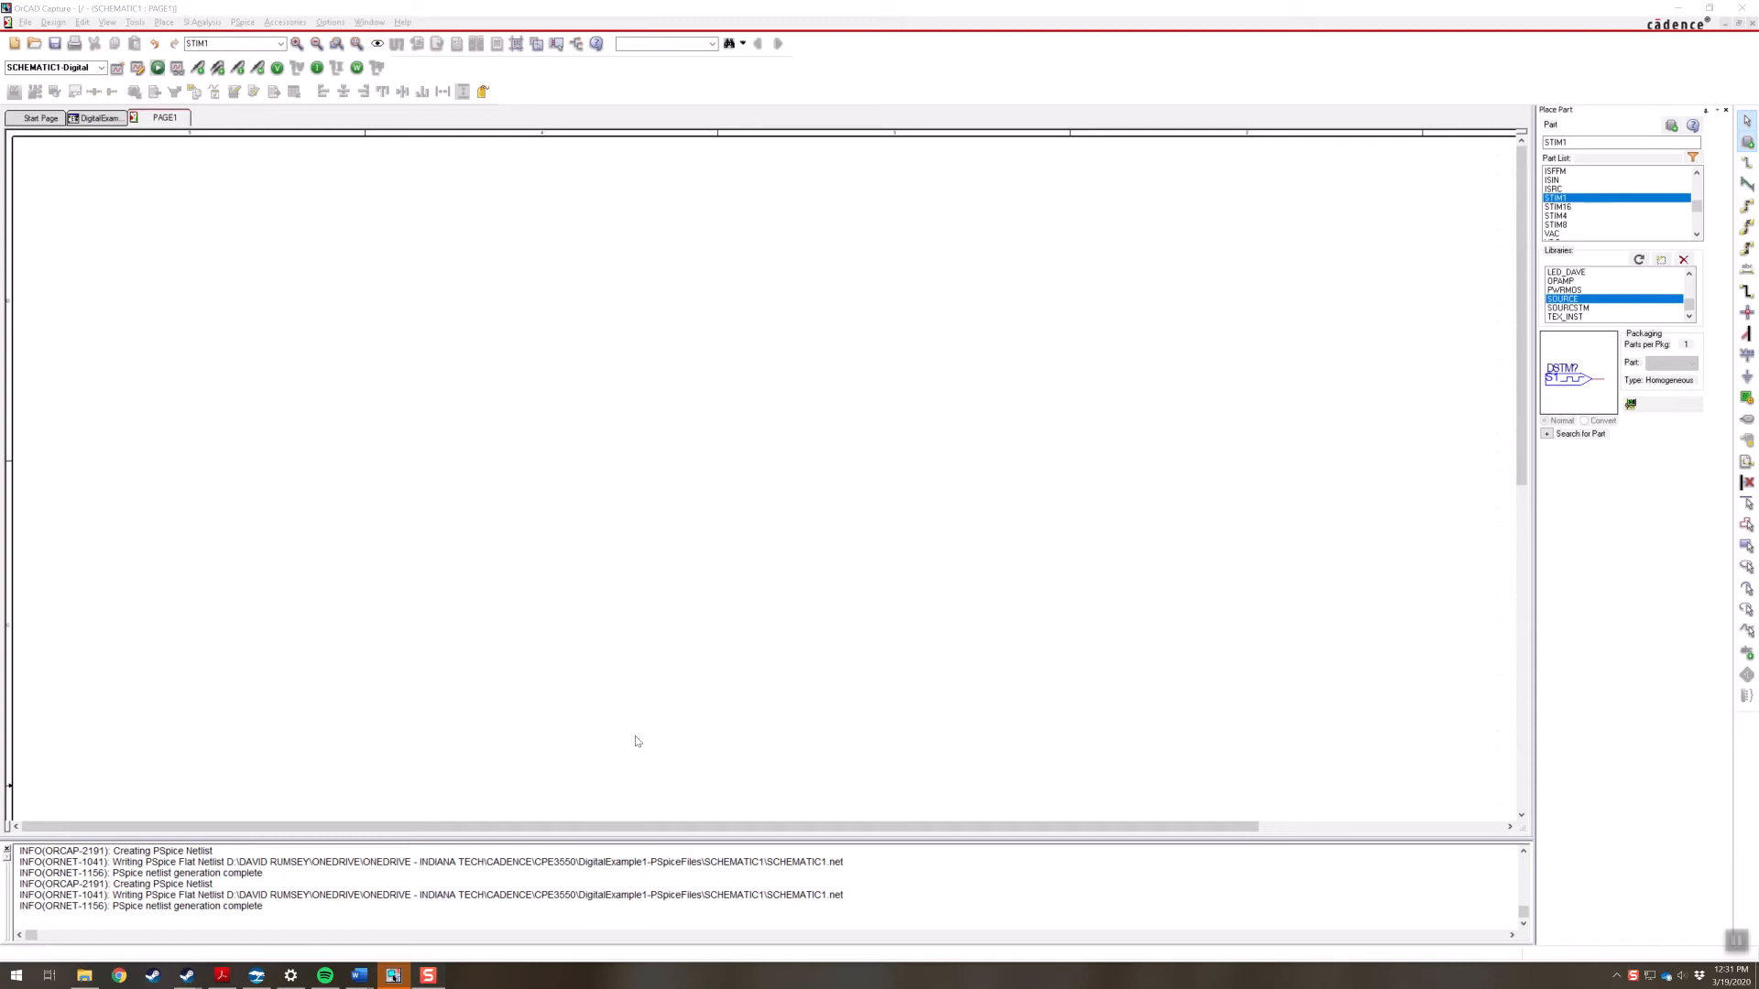
Expand the digitalexample1 design in the project file tree and return to schematic PAGE1
{"action": "left_click", "coordinate": [99, 118]}
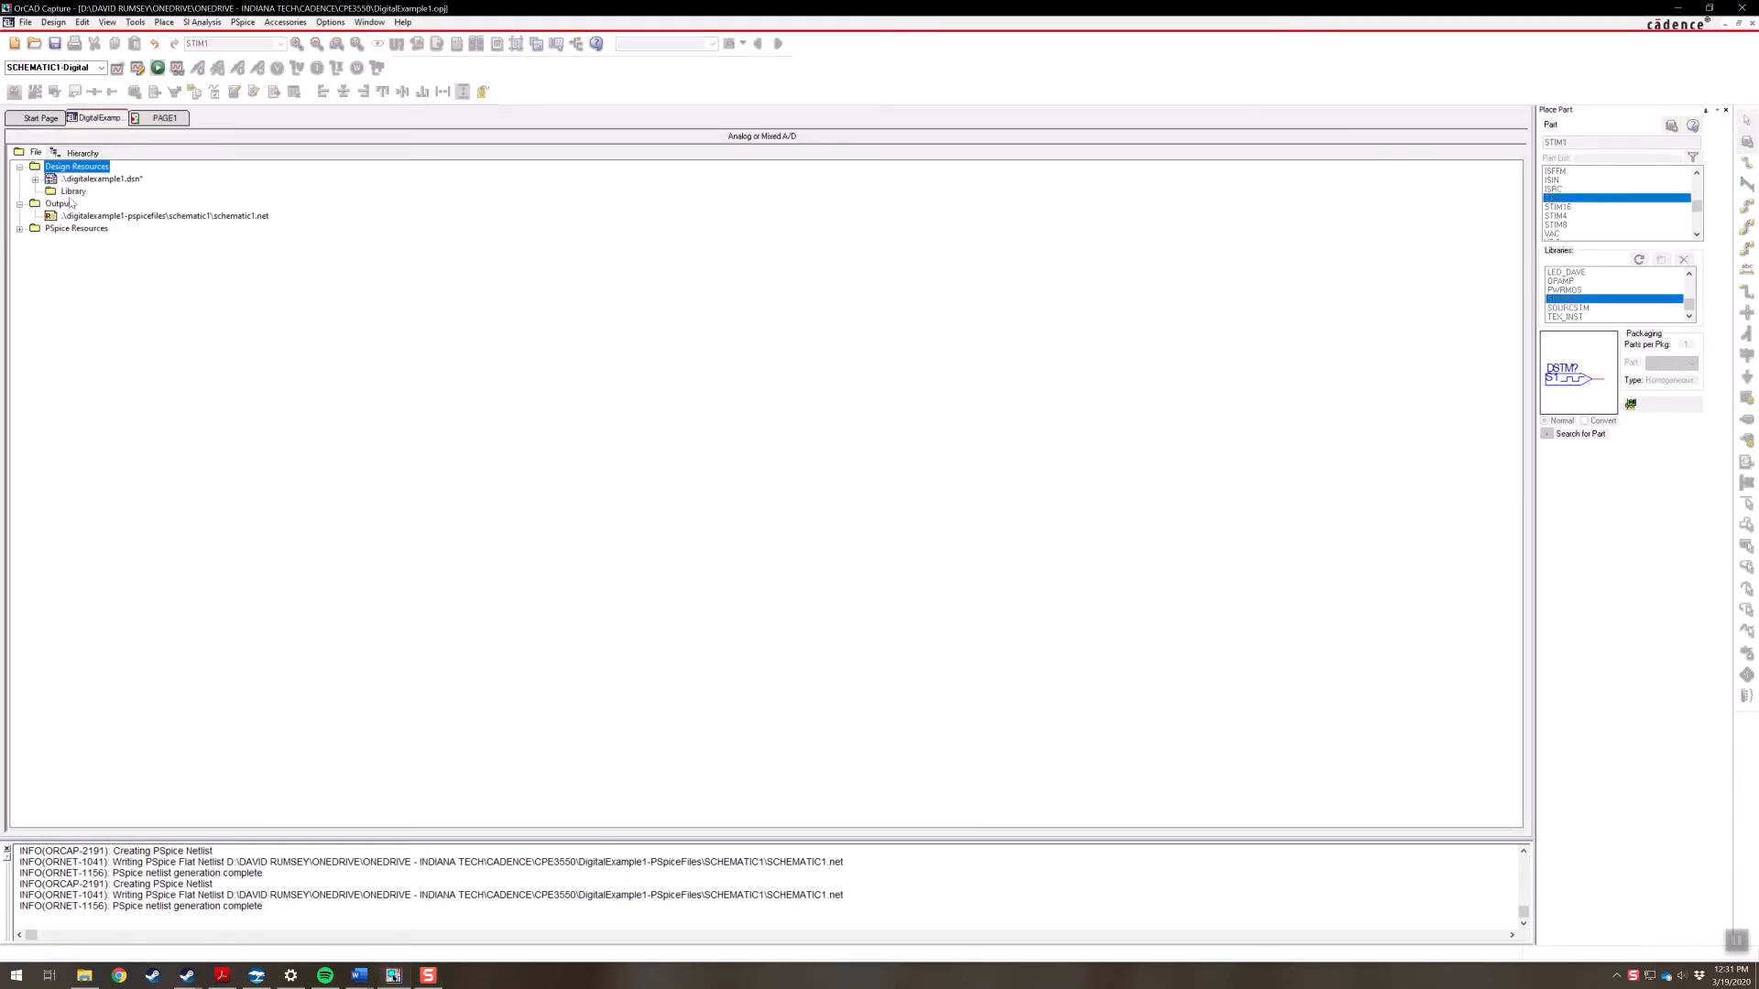
{"action": "double_click", "coordinate": [103, 178]}
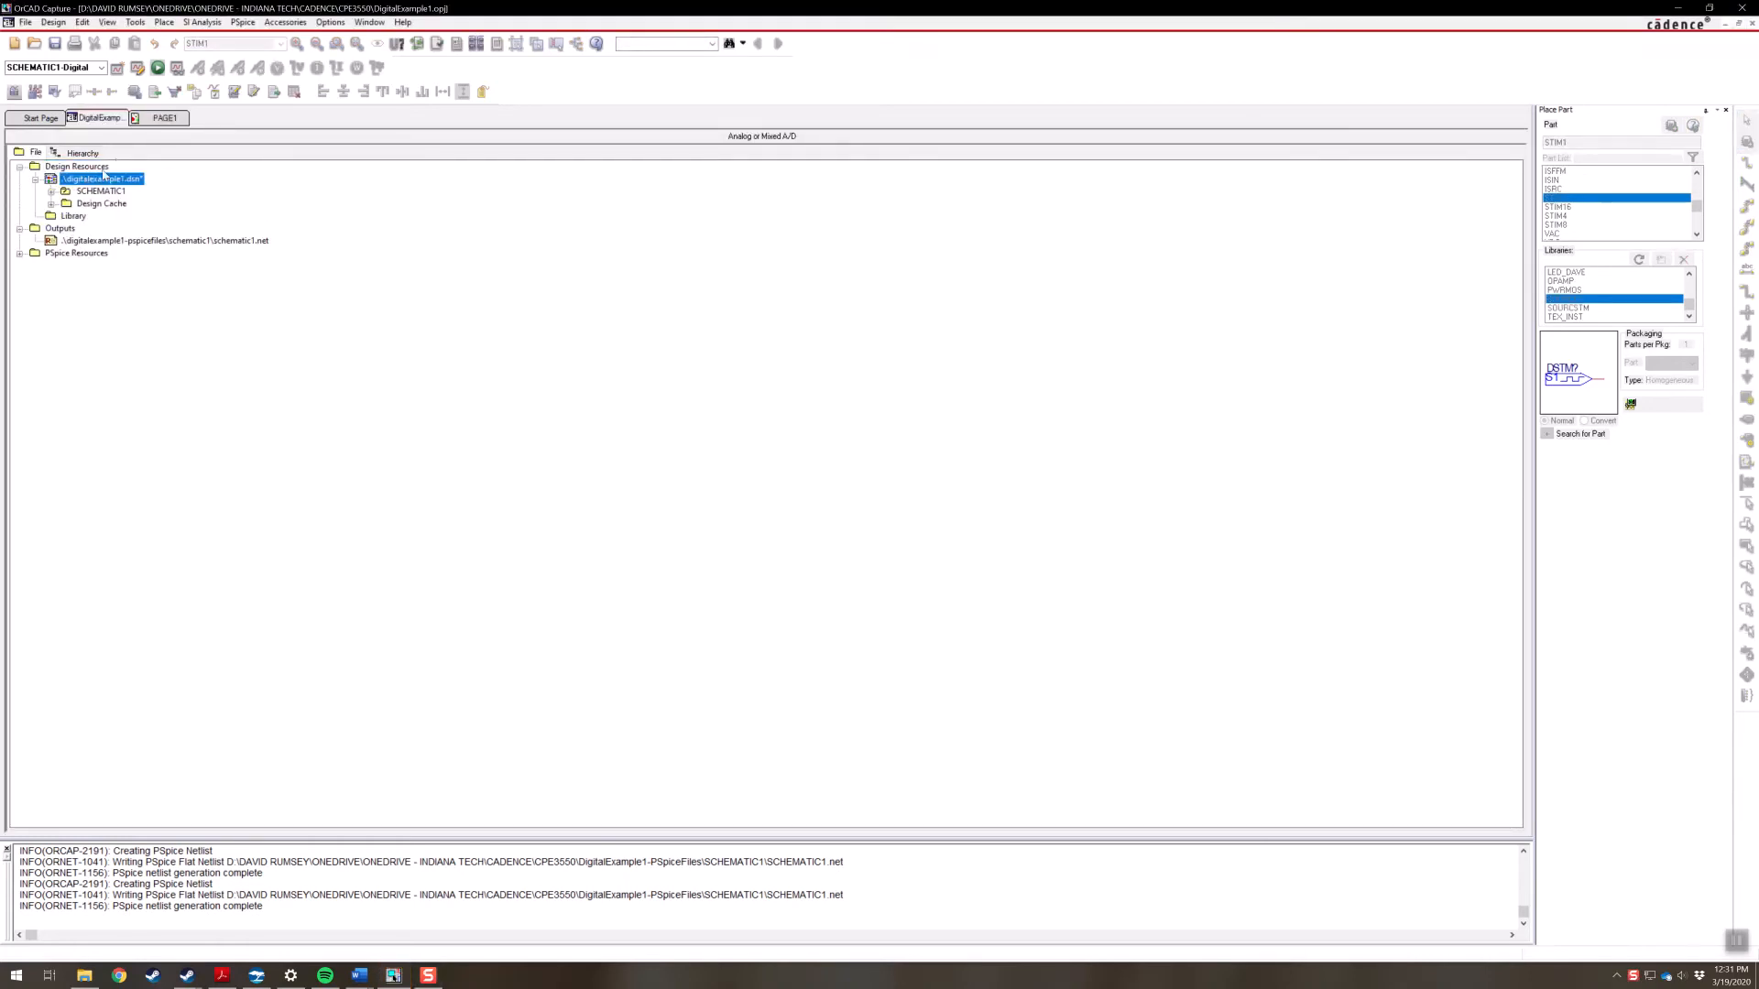
{"action": "left_click", "coordinate": [139, 121]}
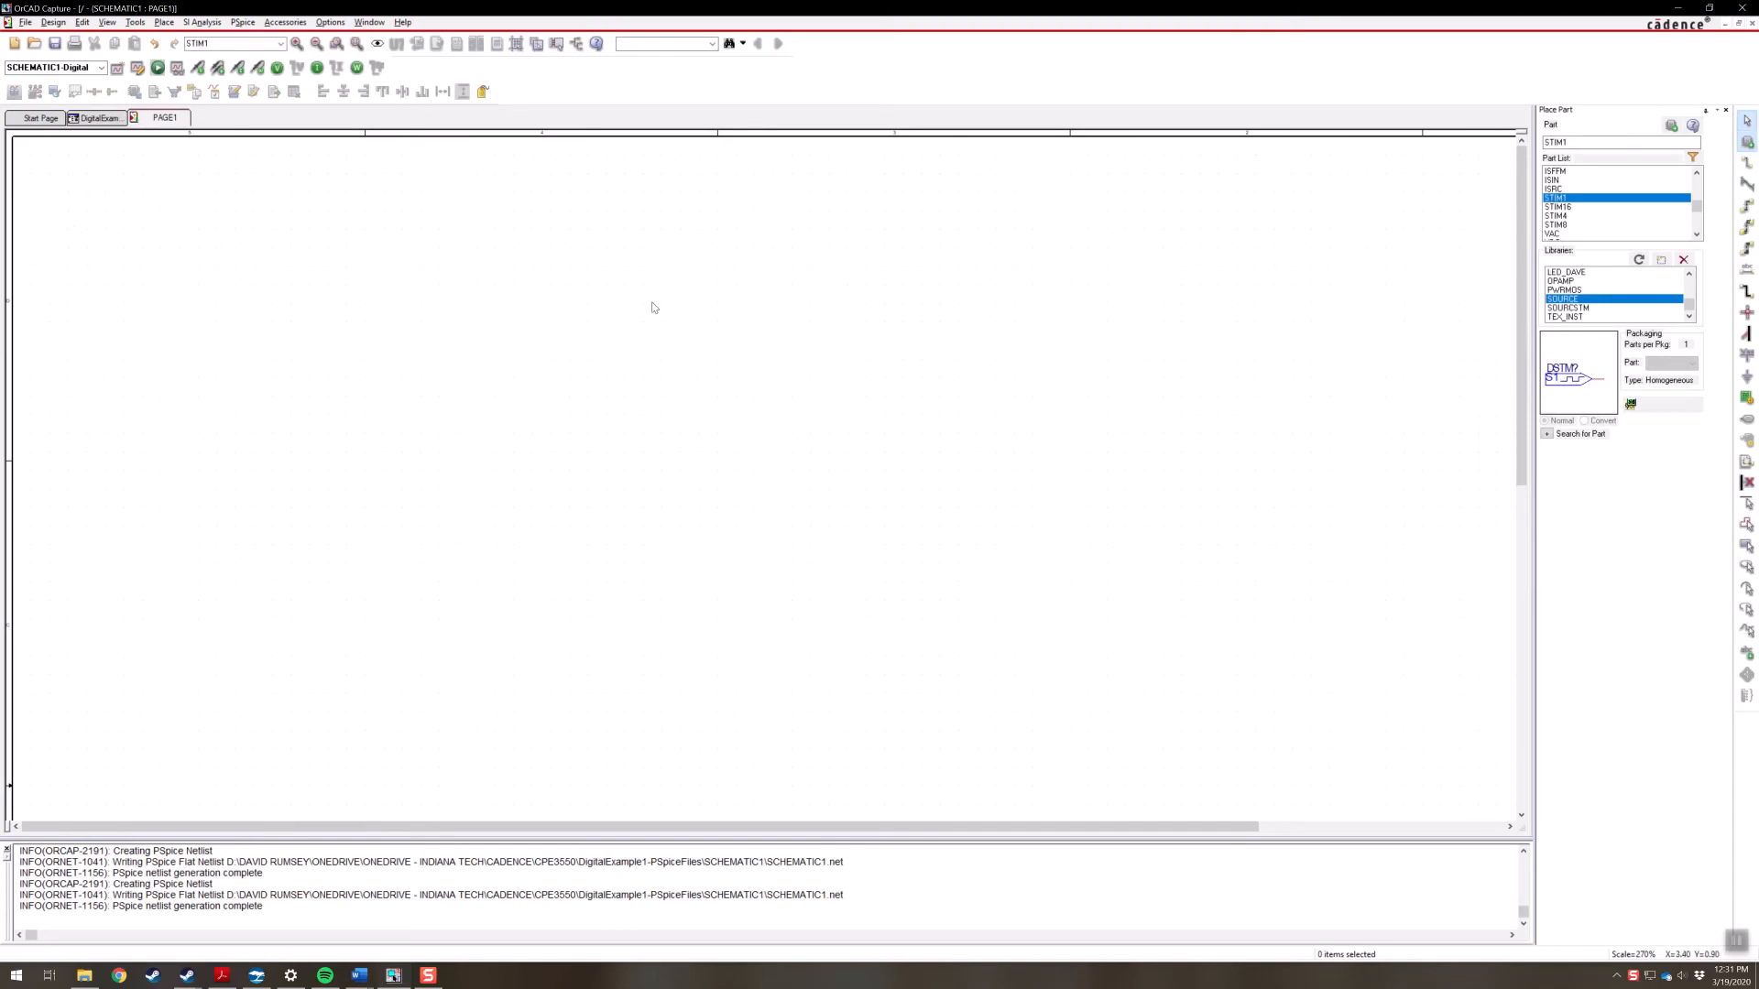
{"action": "scroll", "coordinate": [1568, 229], "scroll_direction": "up", "scroll_amount": 5}
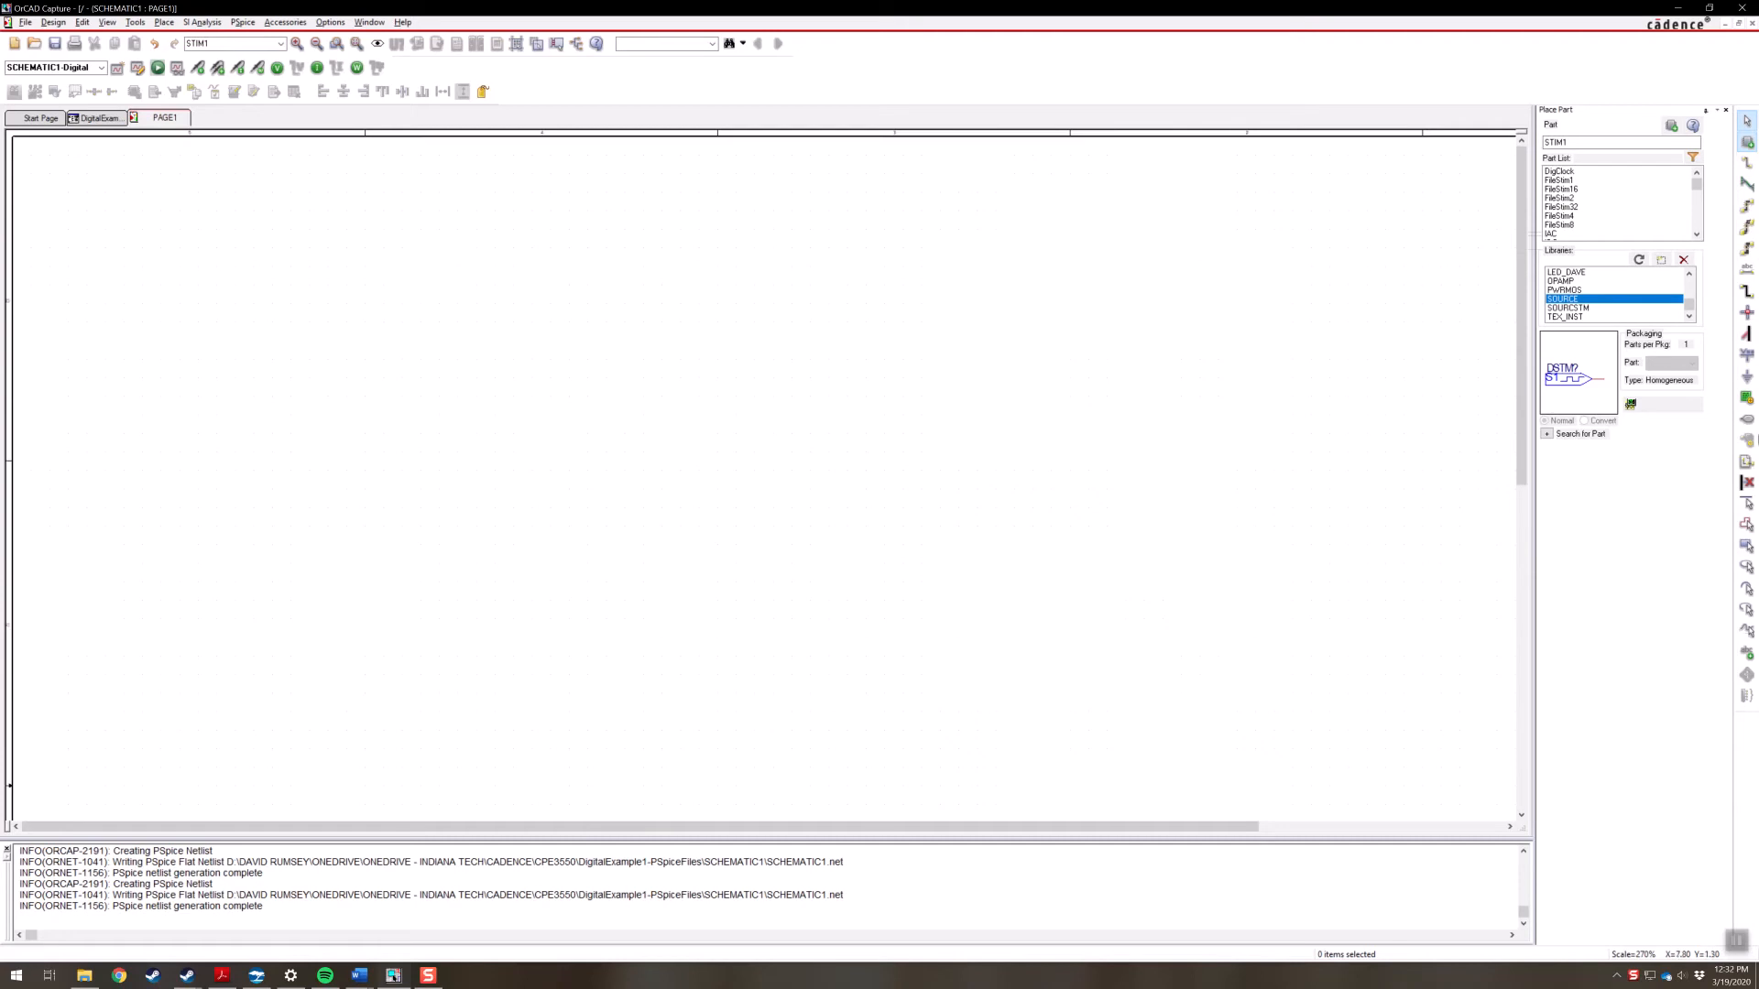
Place a truth-table text with the header A B C and rows 0 0 0 through 1 1 1 near the page's upper-left corner
{"action": "scroll", "coordinate": [773, 419], "scroll_direction": "down", "scroll_amount": 1, "text": "ctrl"}
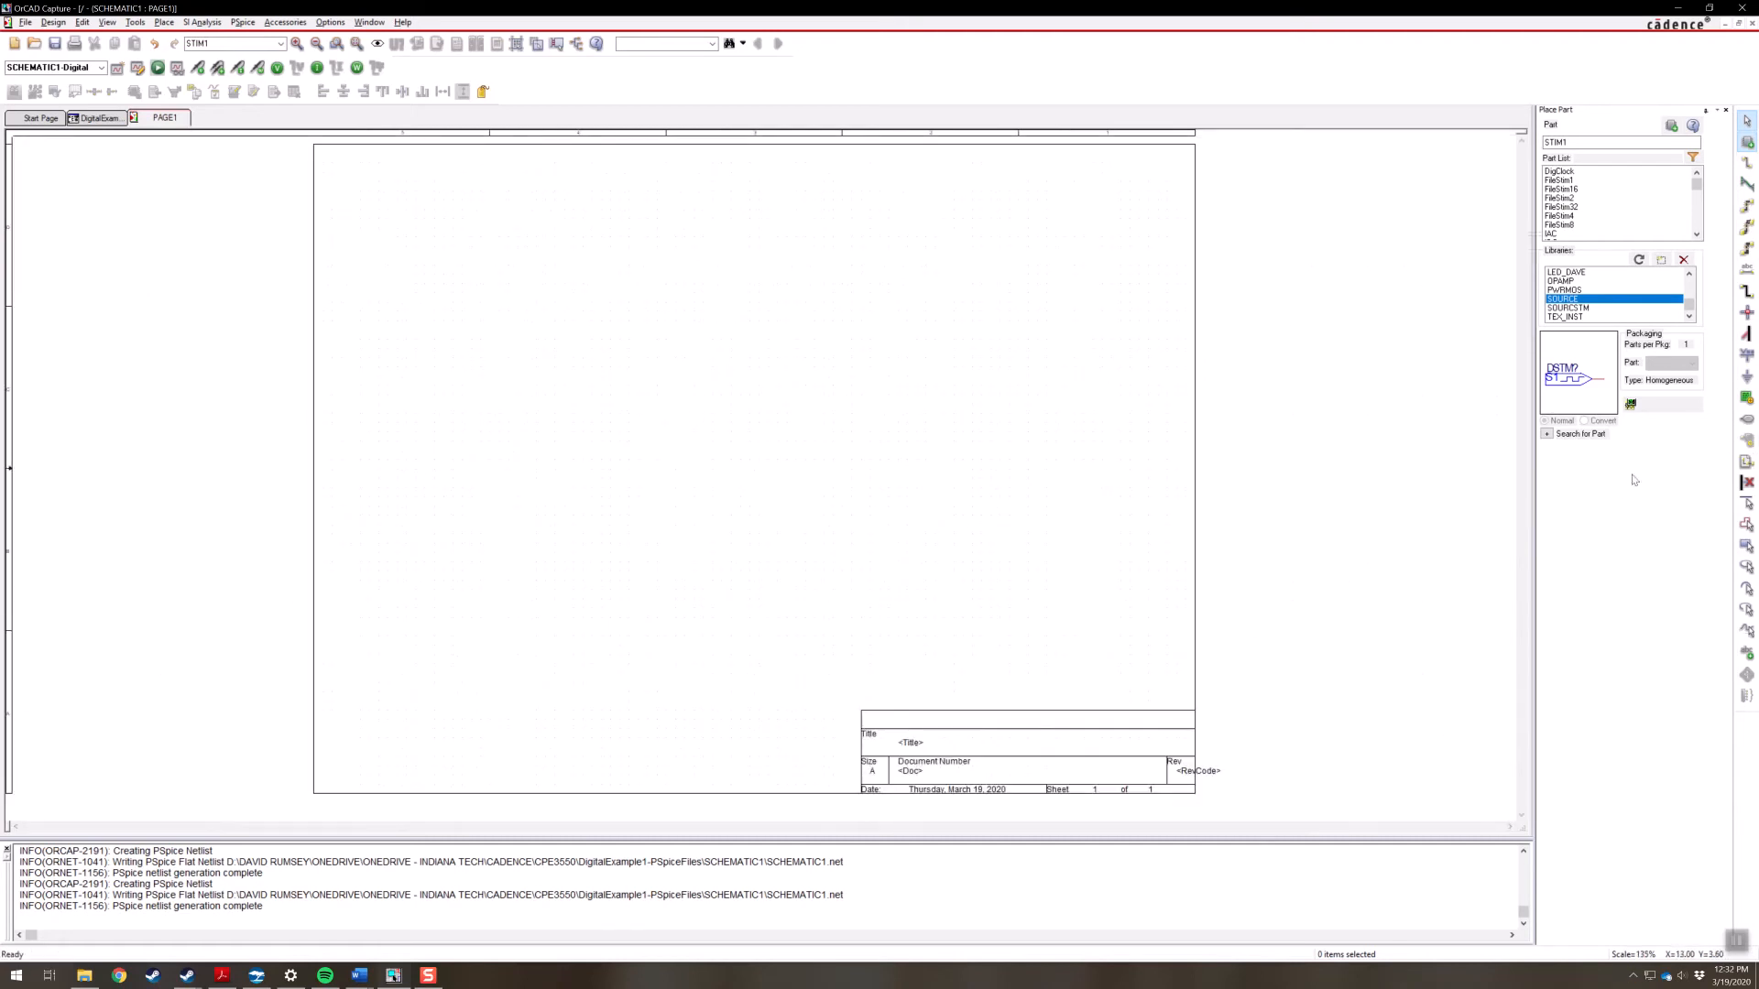
{"action": "left_click", "coordinate": [1748, 650]}
{"action": "type", "text": "A B C"}
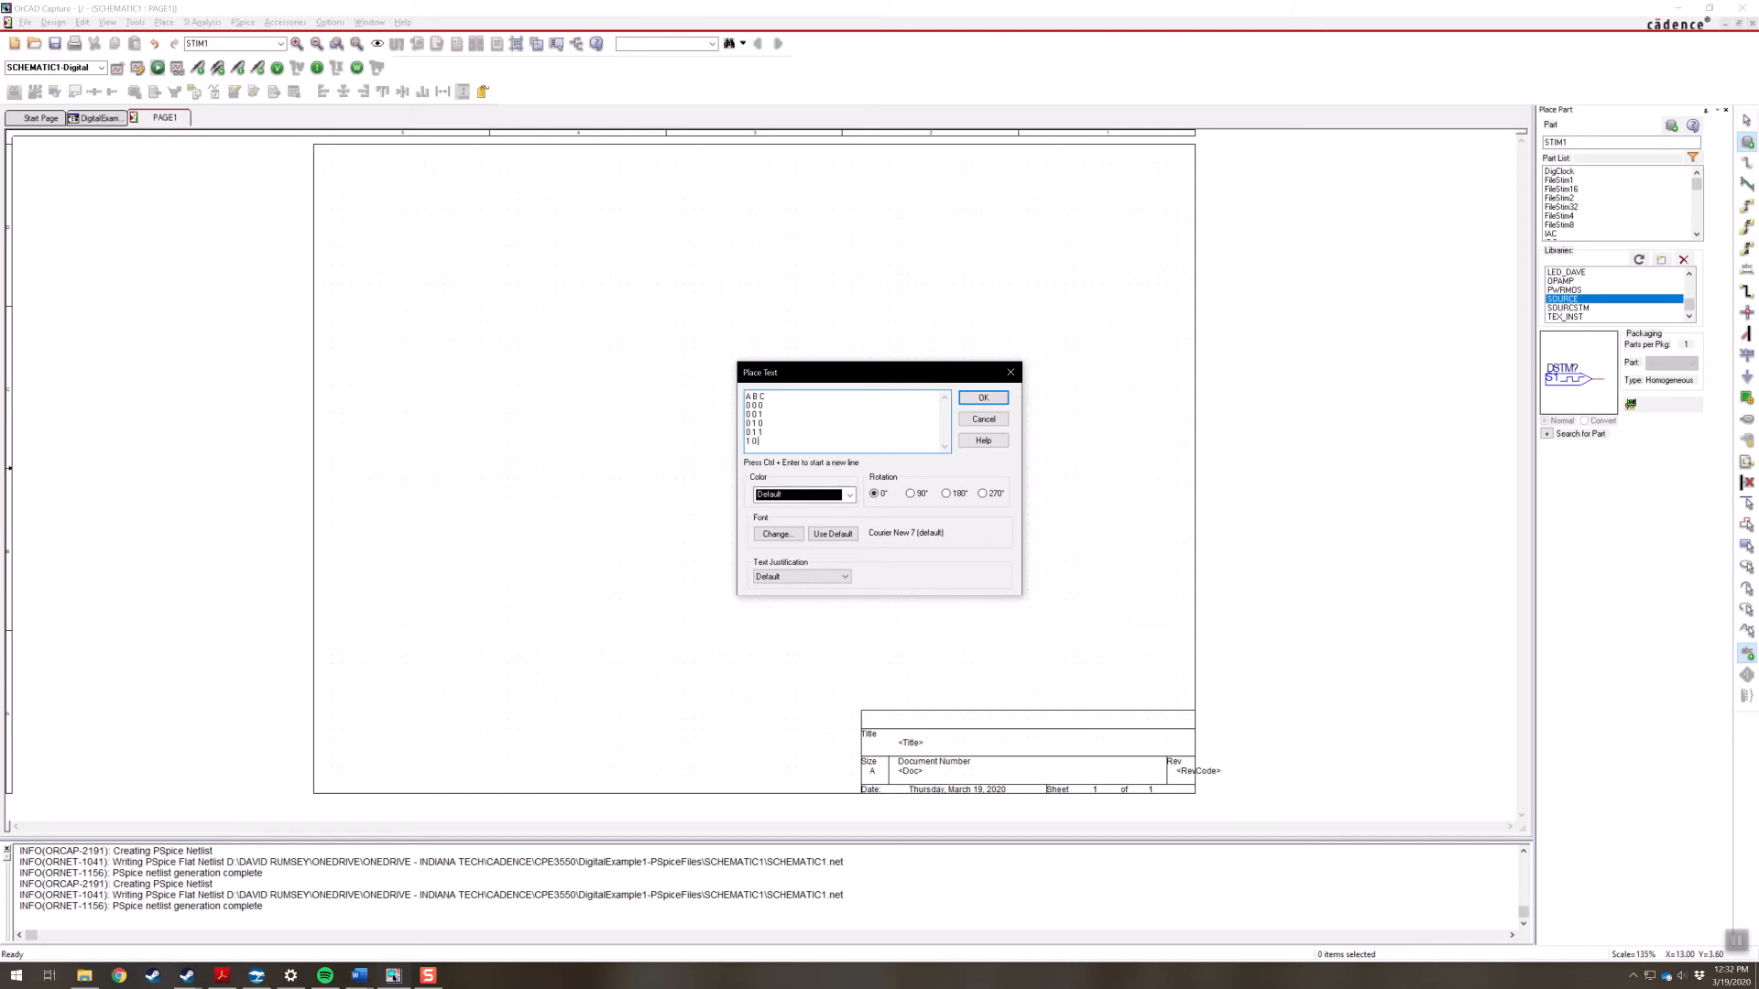
{"action": "key", "text": "ctrl+Return"}
{"action": "key", "text": "ctrl+Return"}
{"action": "type", "text": "110"}
{"action": "key", "text": "ctrl+Return"}
{"action": "left_click", "coordinate": [983, 404]}
{"action": "left_click", "coordinate": [447, 225]}
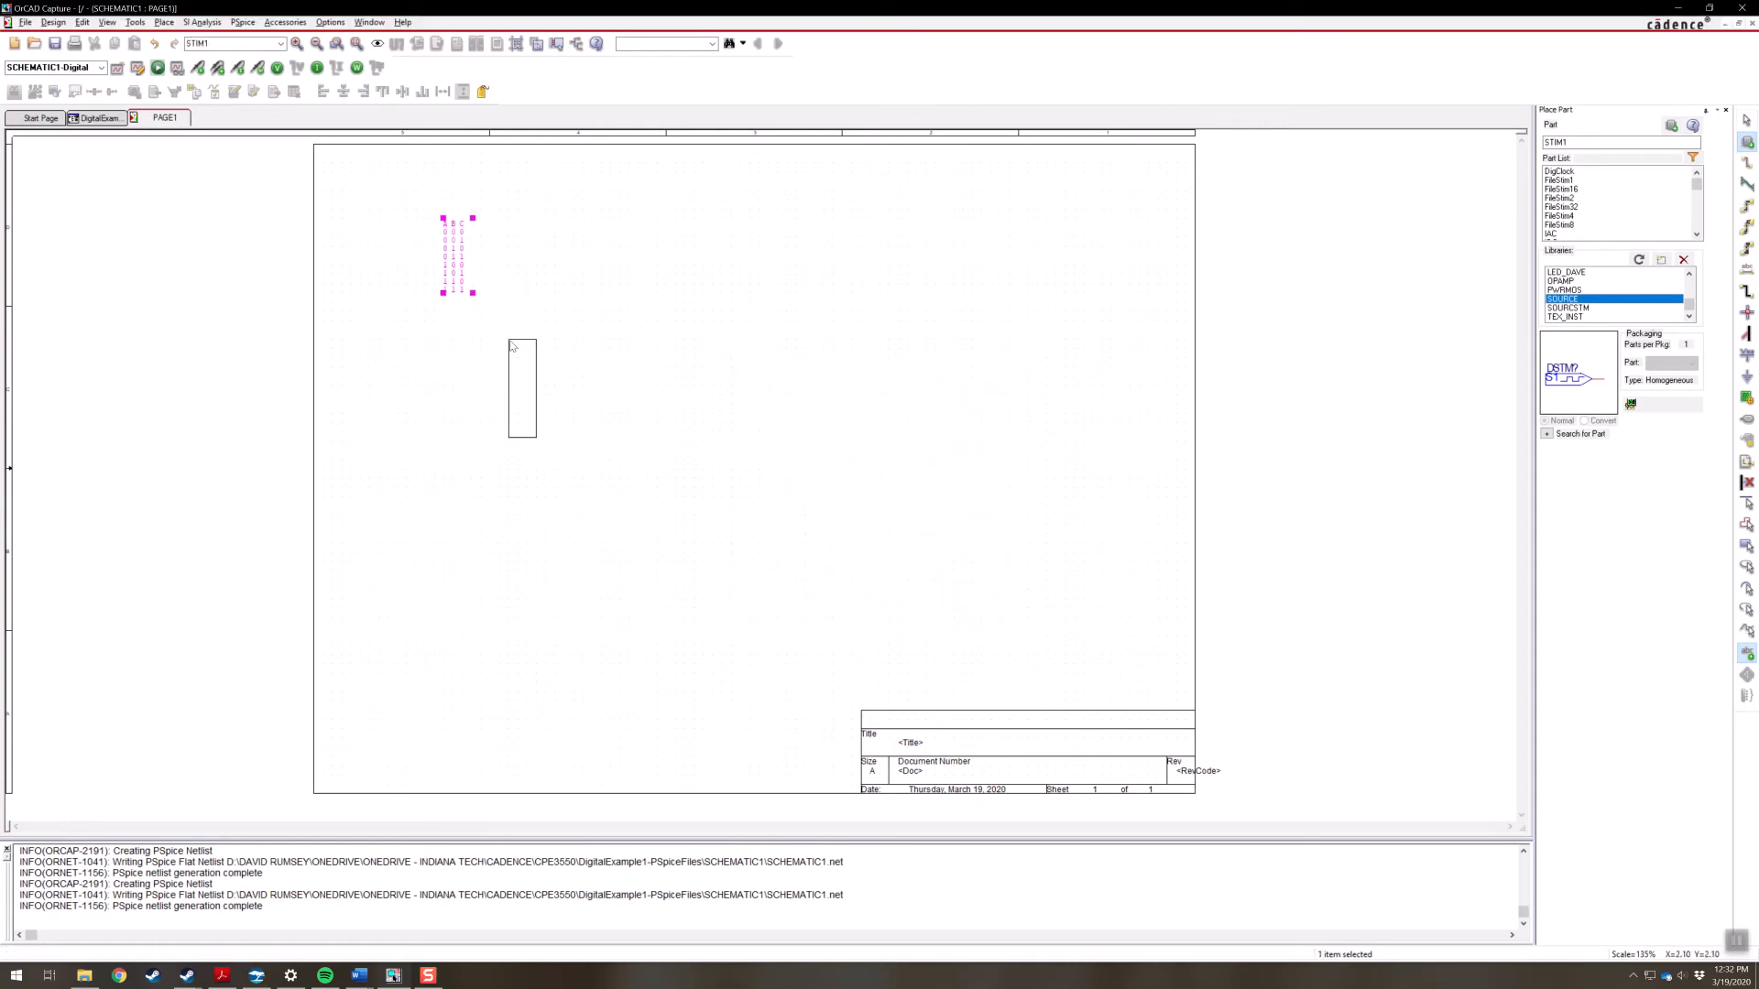
{"action": "key", "text": "Escape"}
{"action": "left_click", "coordinate": [511, 355]}
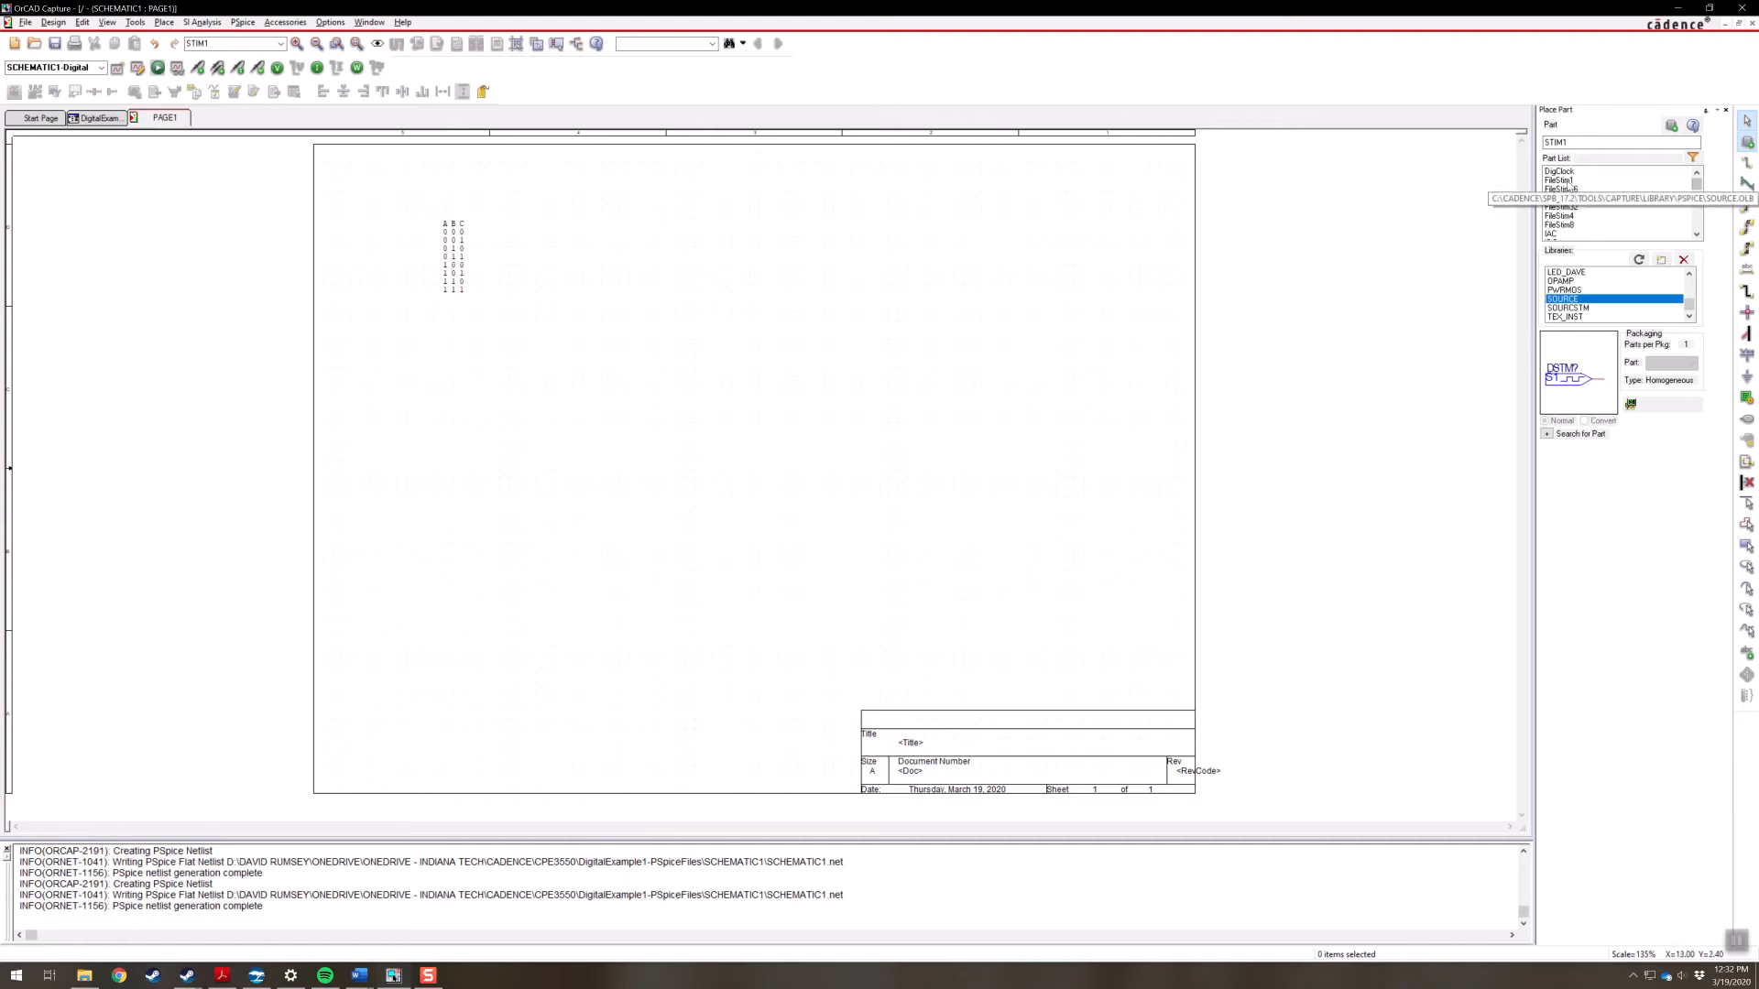
Select the 7400 part library and preview its 7400 gate
{"action": "scroll", "coordinate": [1582, 278], "scroll_direction": "up", "scroll_amount": 5}
{"action": "left_click", "coordinate": [1581, 274]}
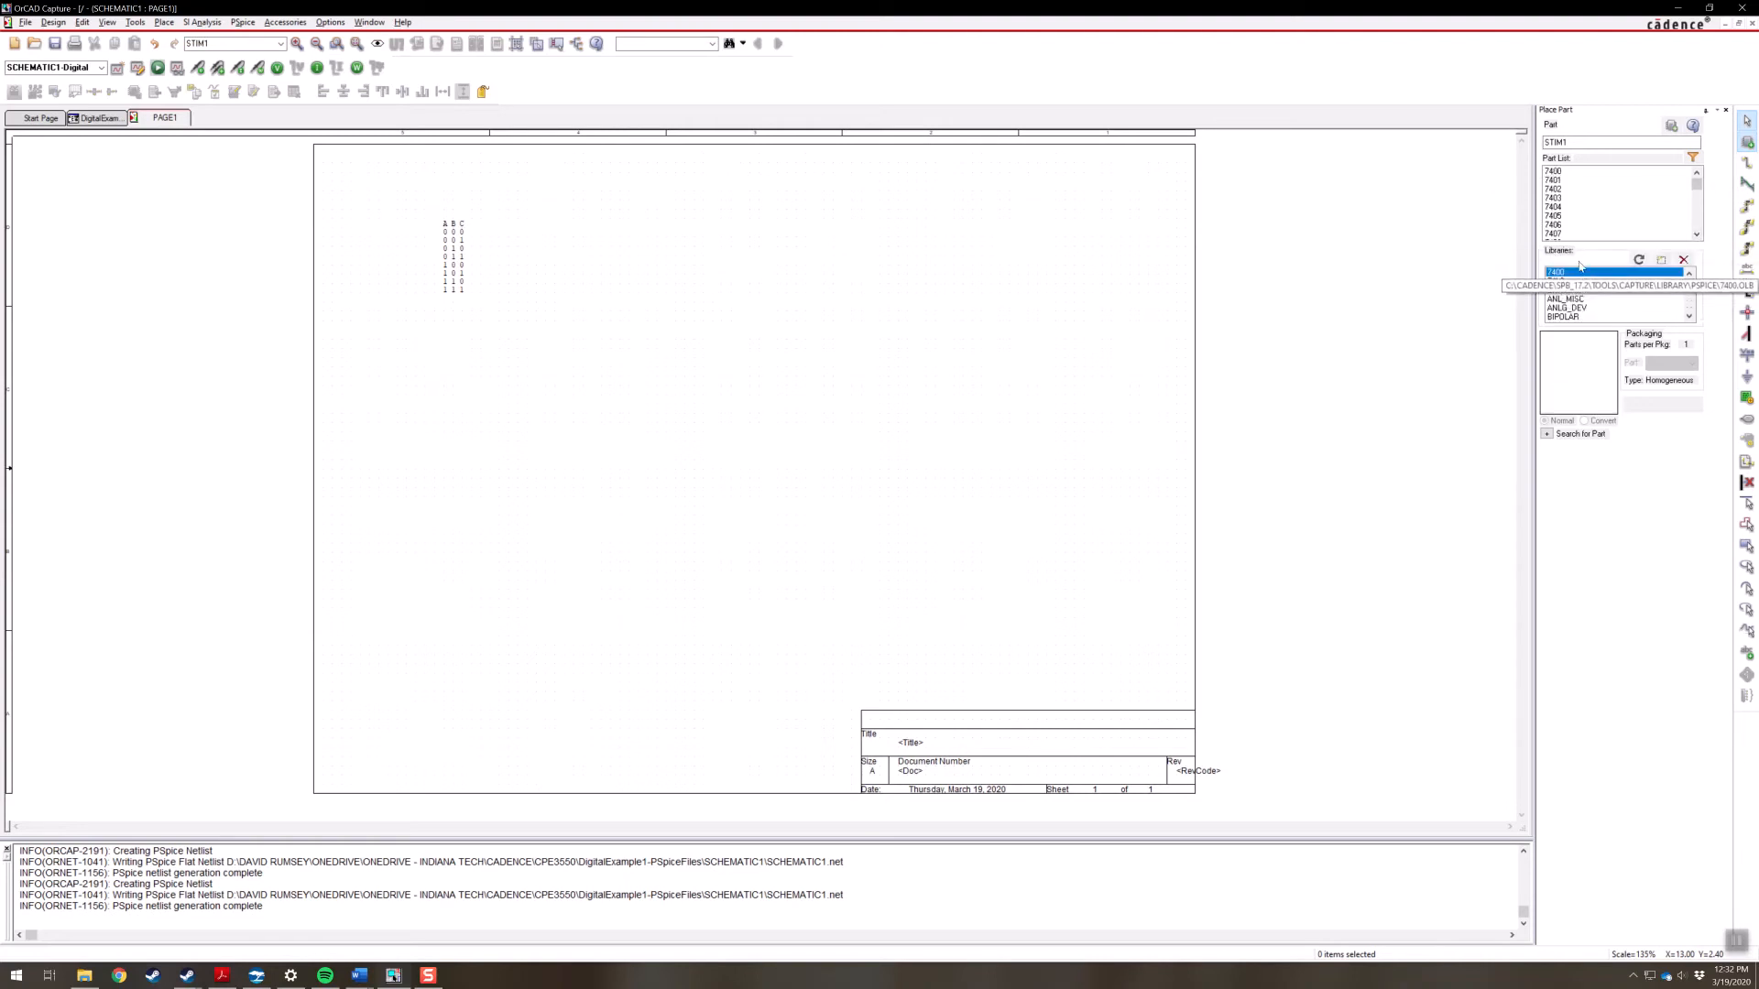
{"action": "left_click", "coordinate": [1554, 172]}
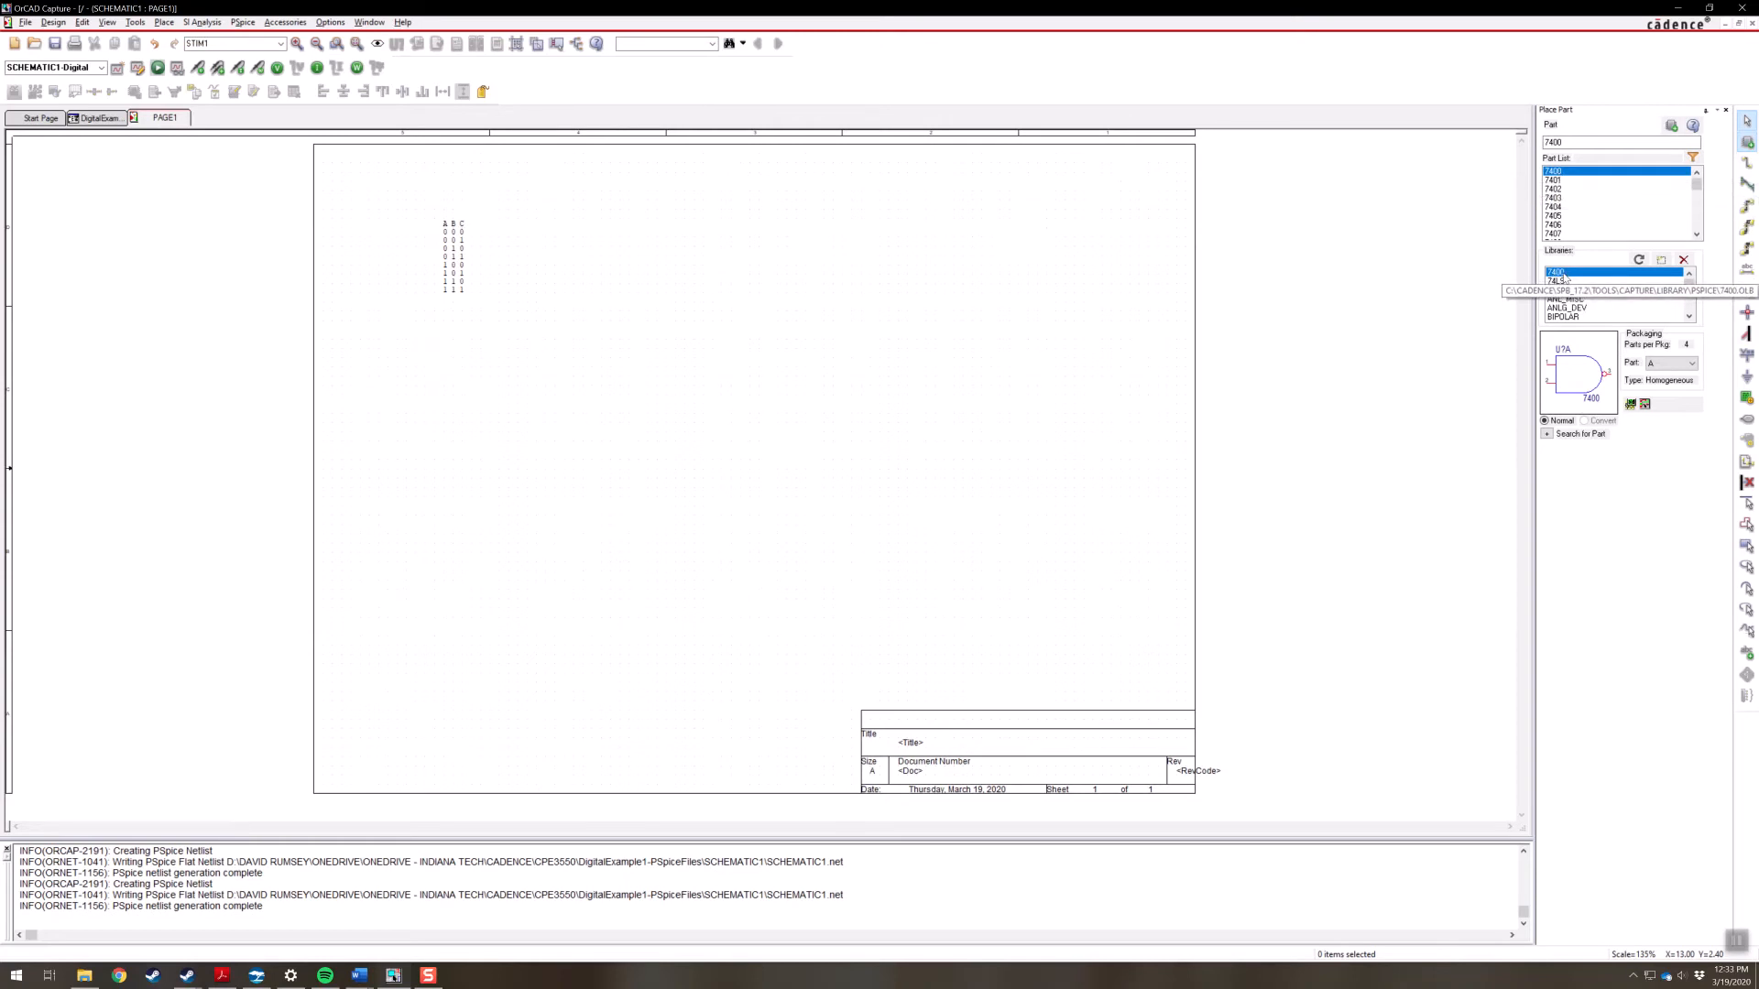
Browse the pspice folder for the 7400.olb library file
{"action": "left_click", "coordinate": [1657, 263]}
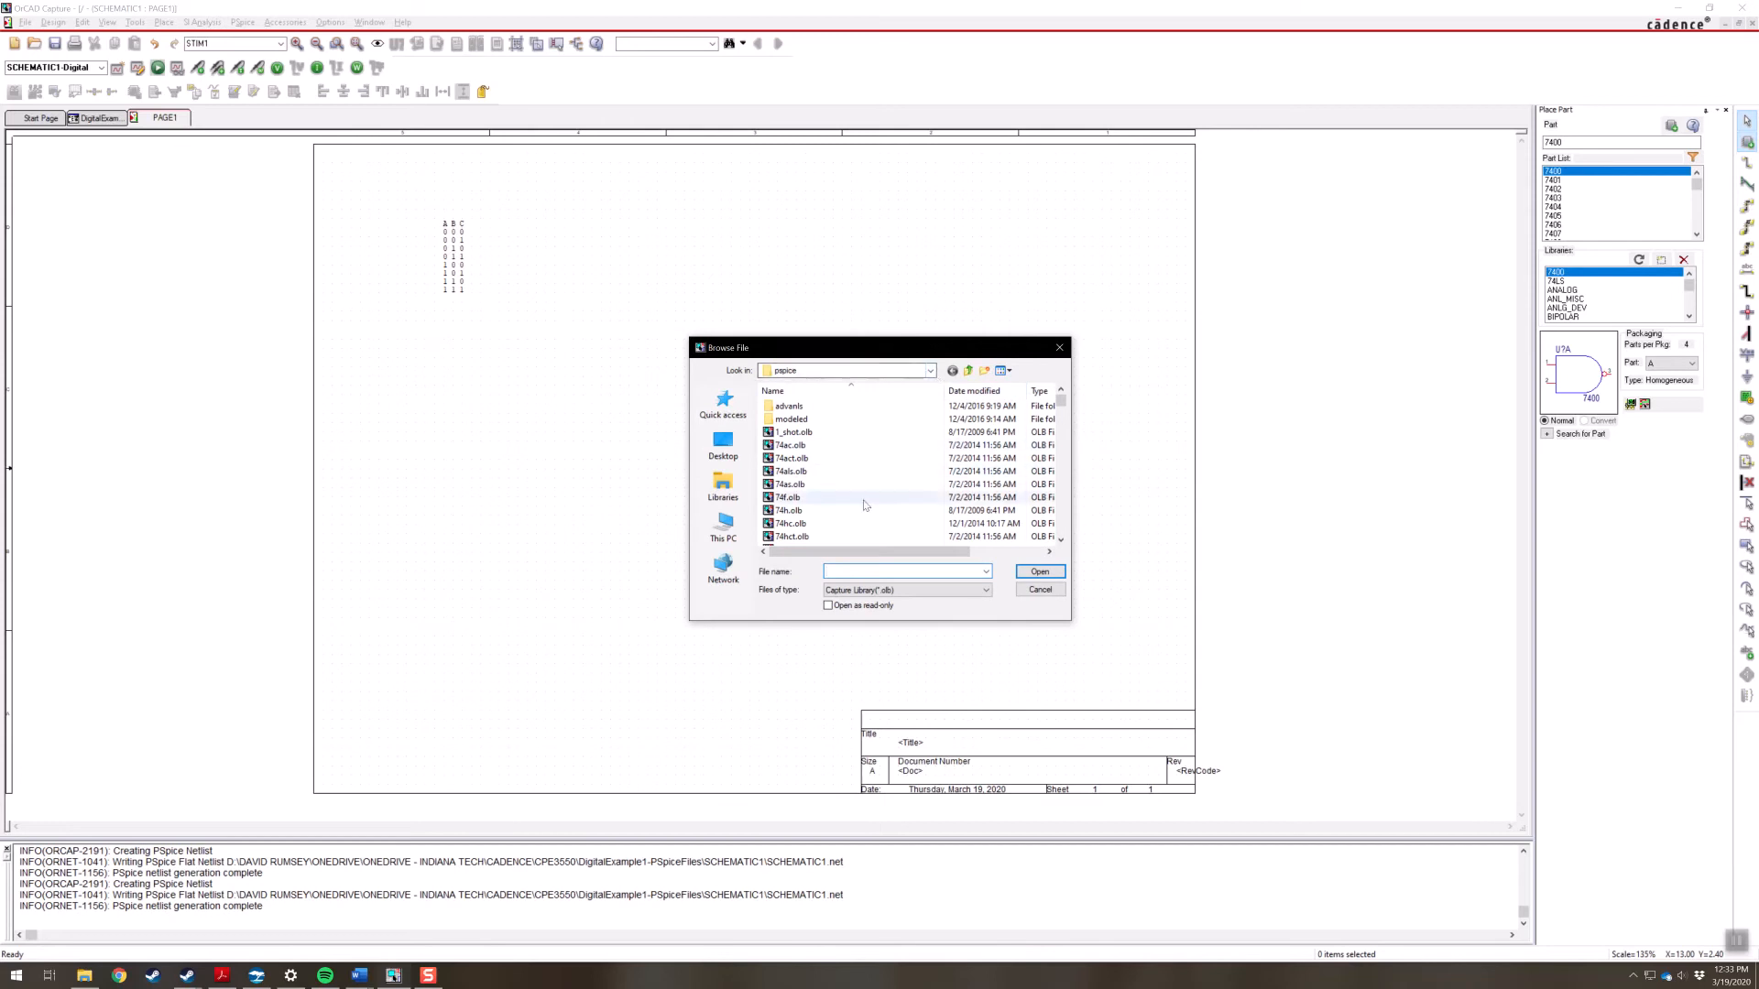
{"action": "left_click", "coordinate": [930, 371]}
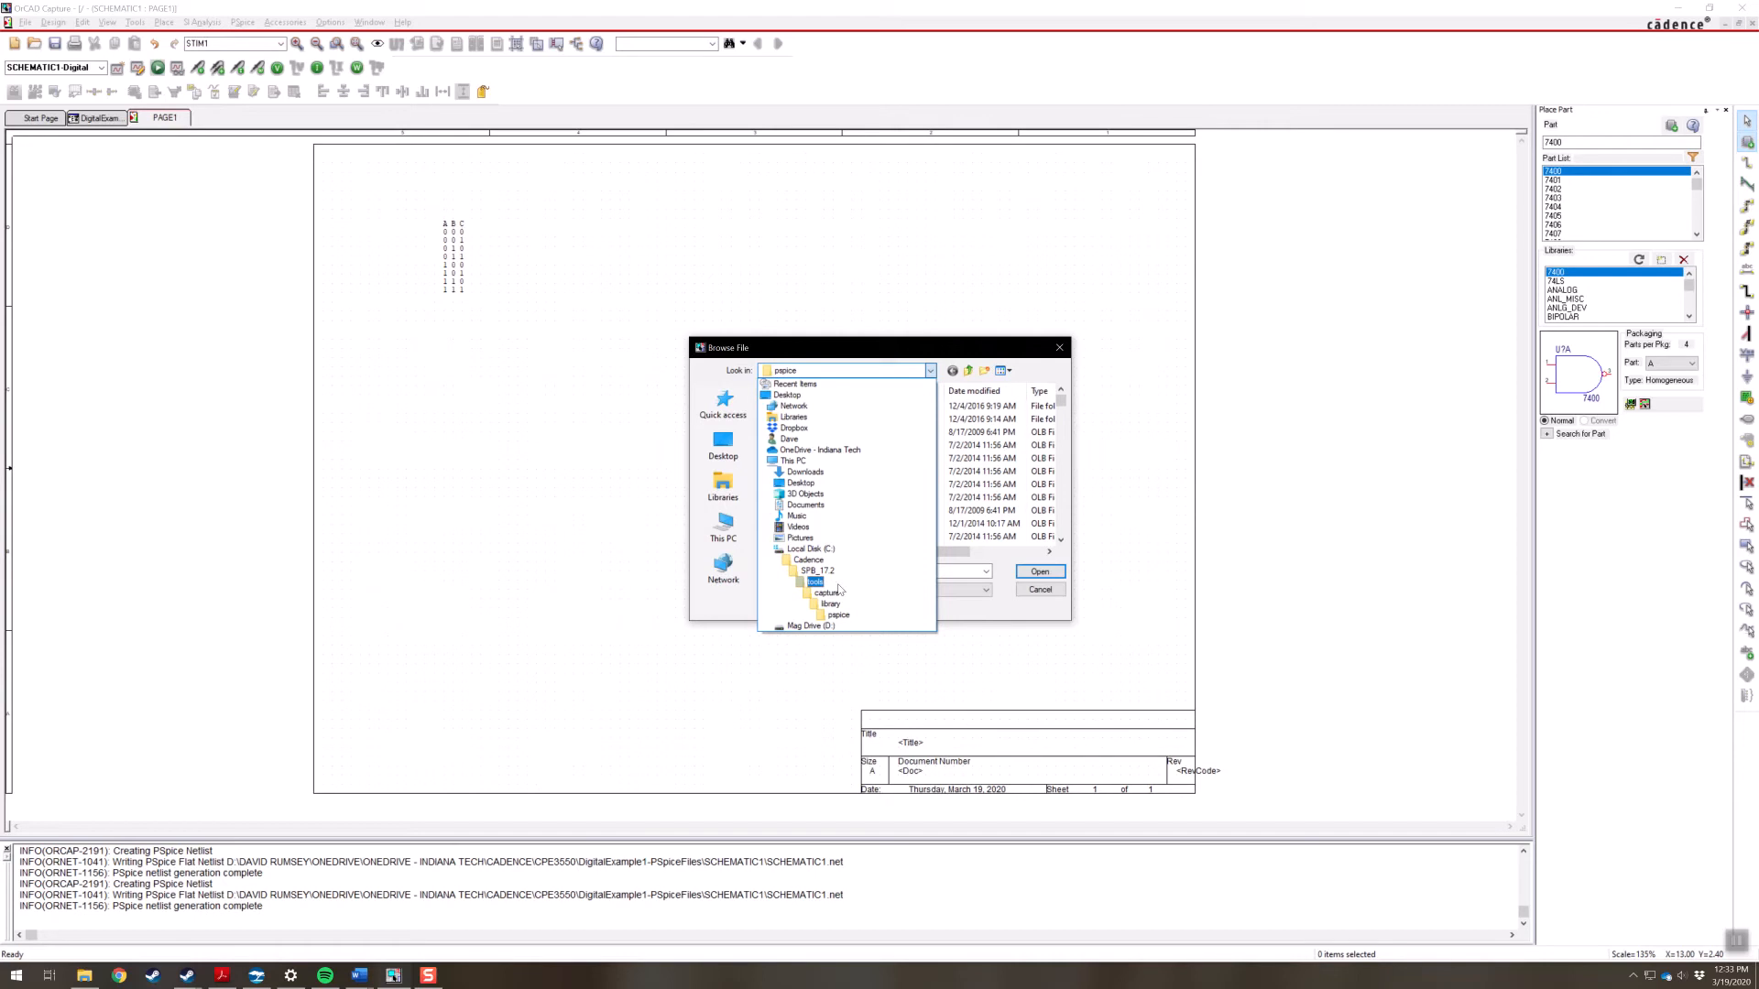
{"action": "left_click", "coordinate": [930, 371]}
{"action": "left_click", "coordinate": [1065, 506]}
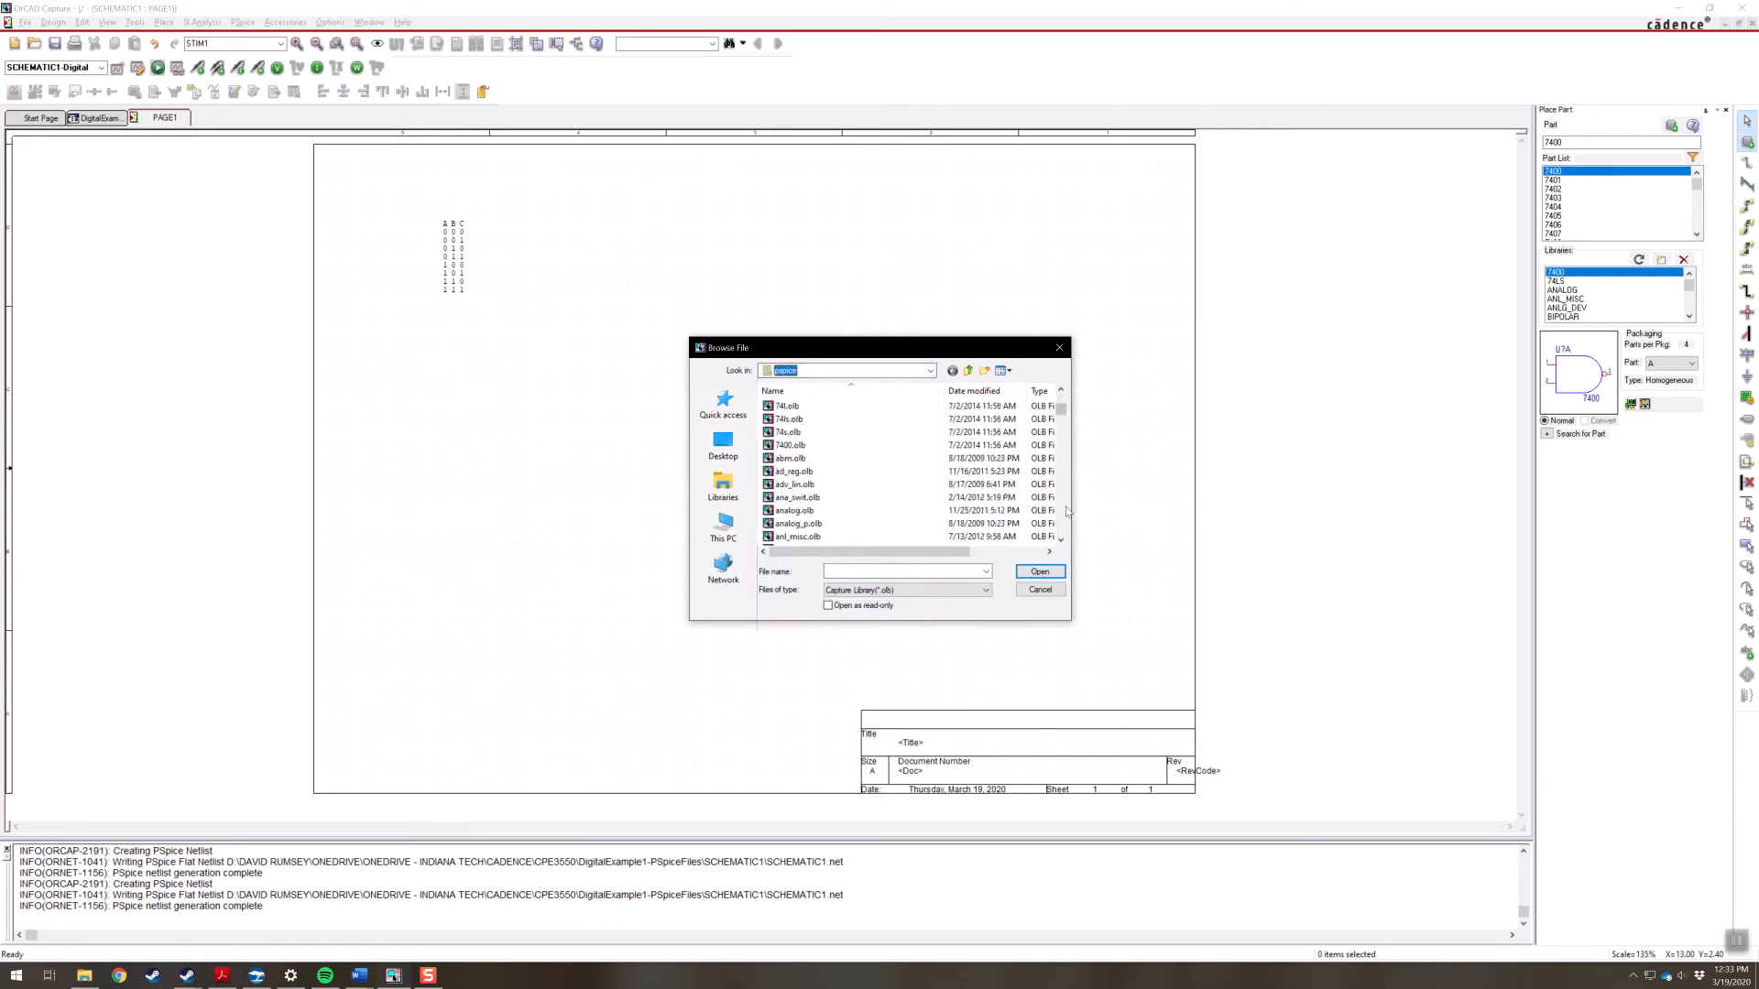
{"action": "left_click", "coordinate": [786, 446]}
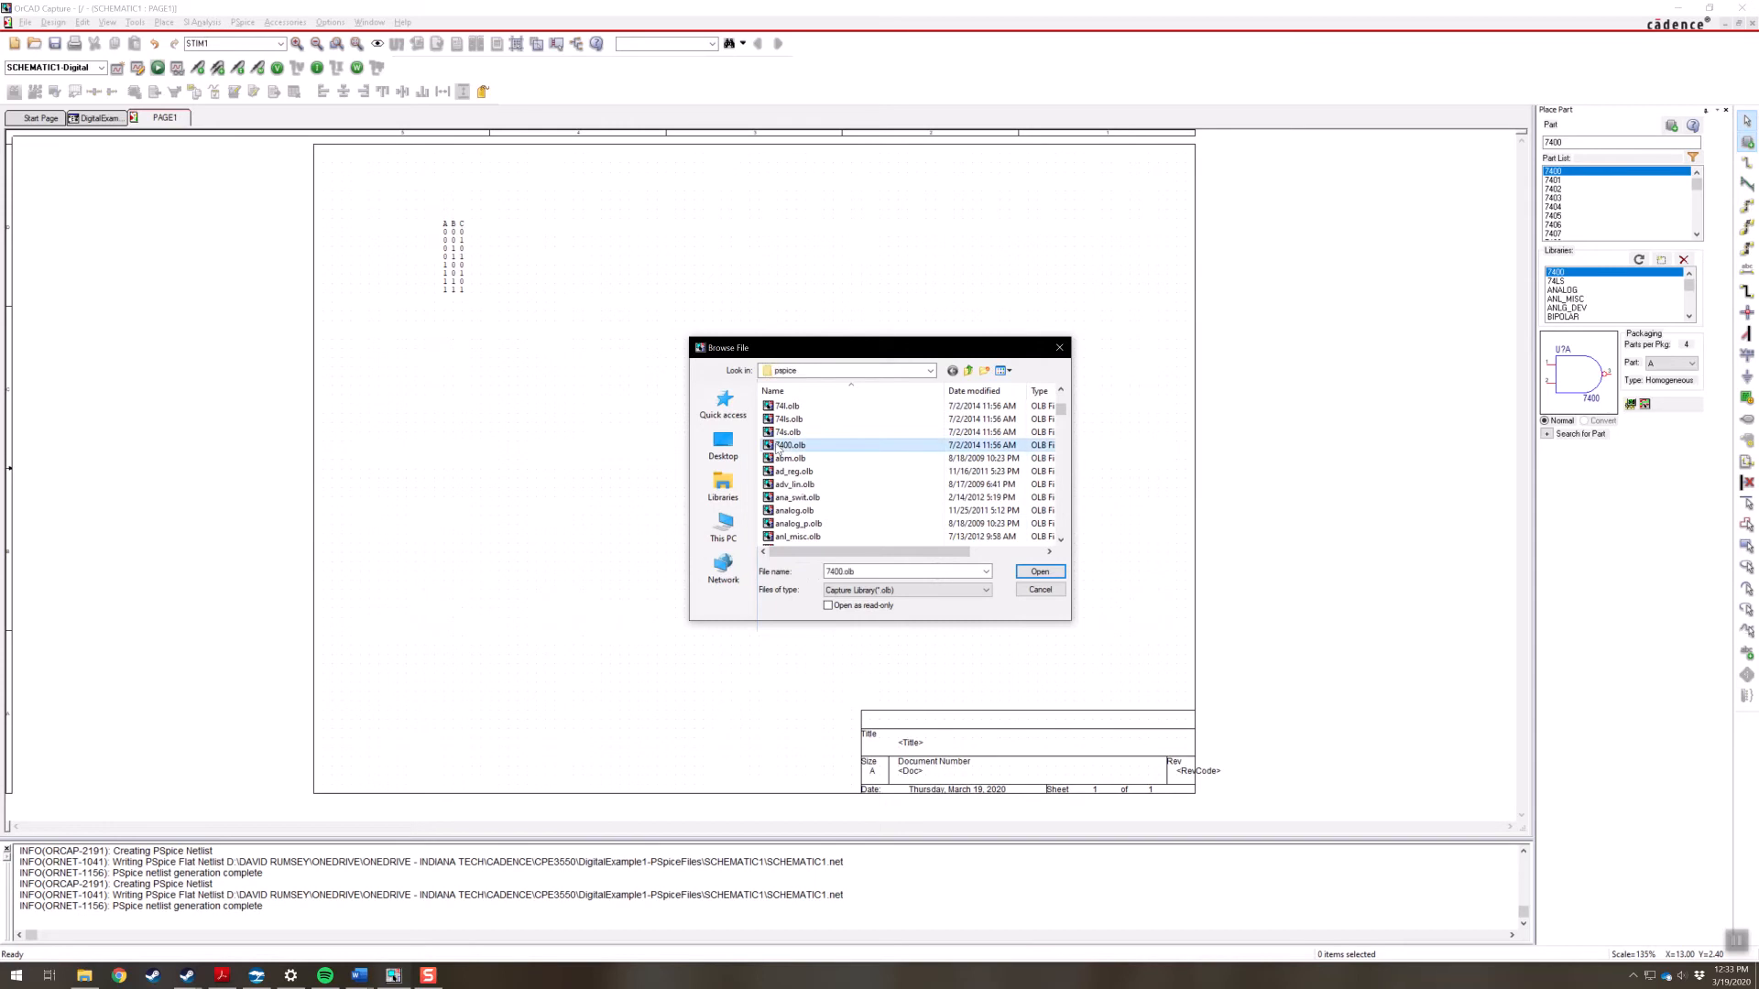
{"action": "left_click", "coordinate": [1043, 572]}
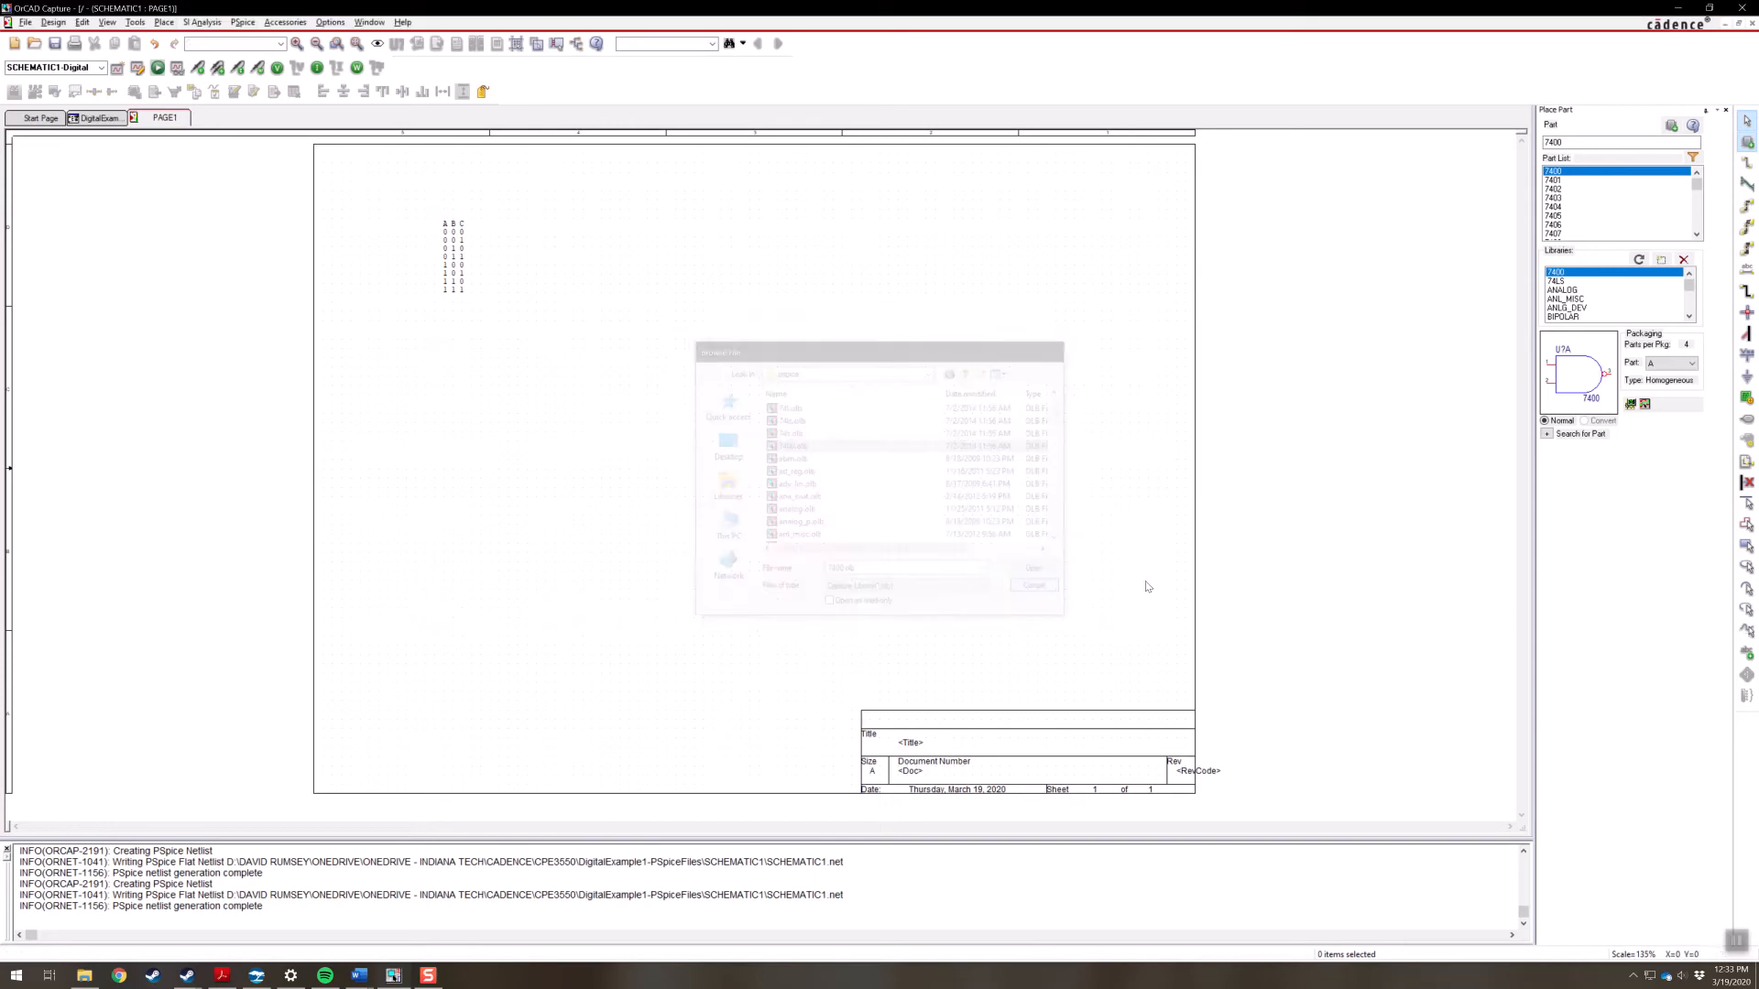
Preview the gate symbols of the 7400 library's parts, including 7402, 7406, 7407 and 7408
{"action": "left_click", "coordinate": [1552, 180]}
{"action": "left_click", "coordinate": [1555, 190]}
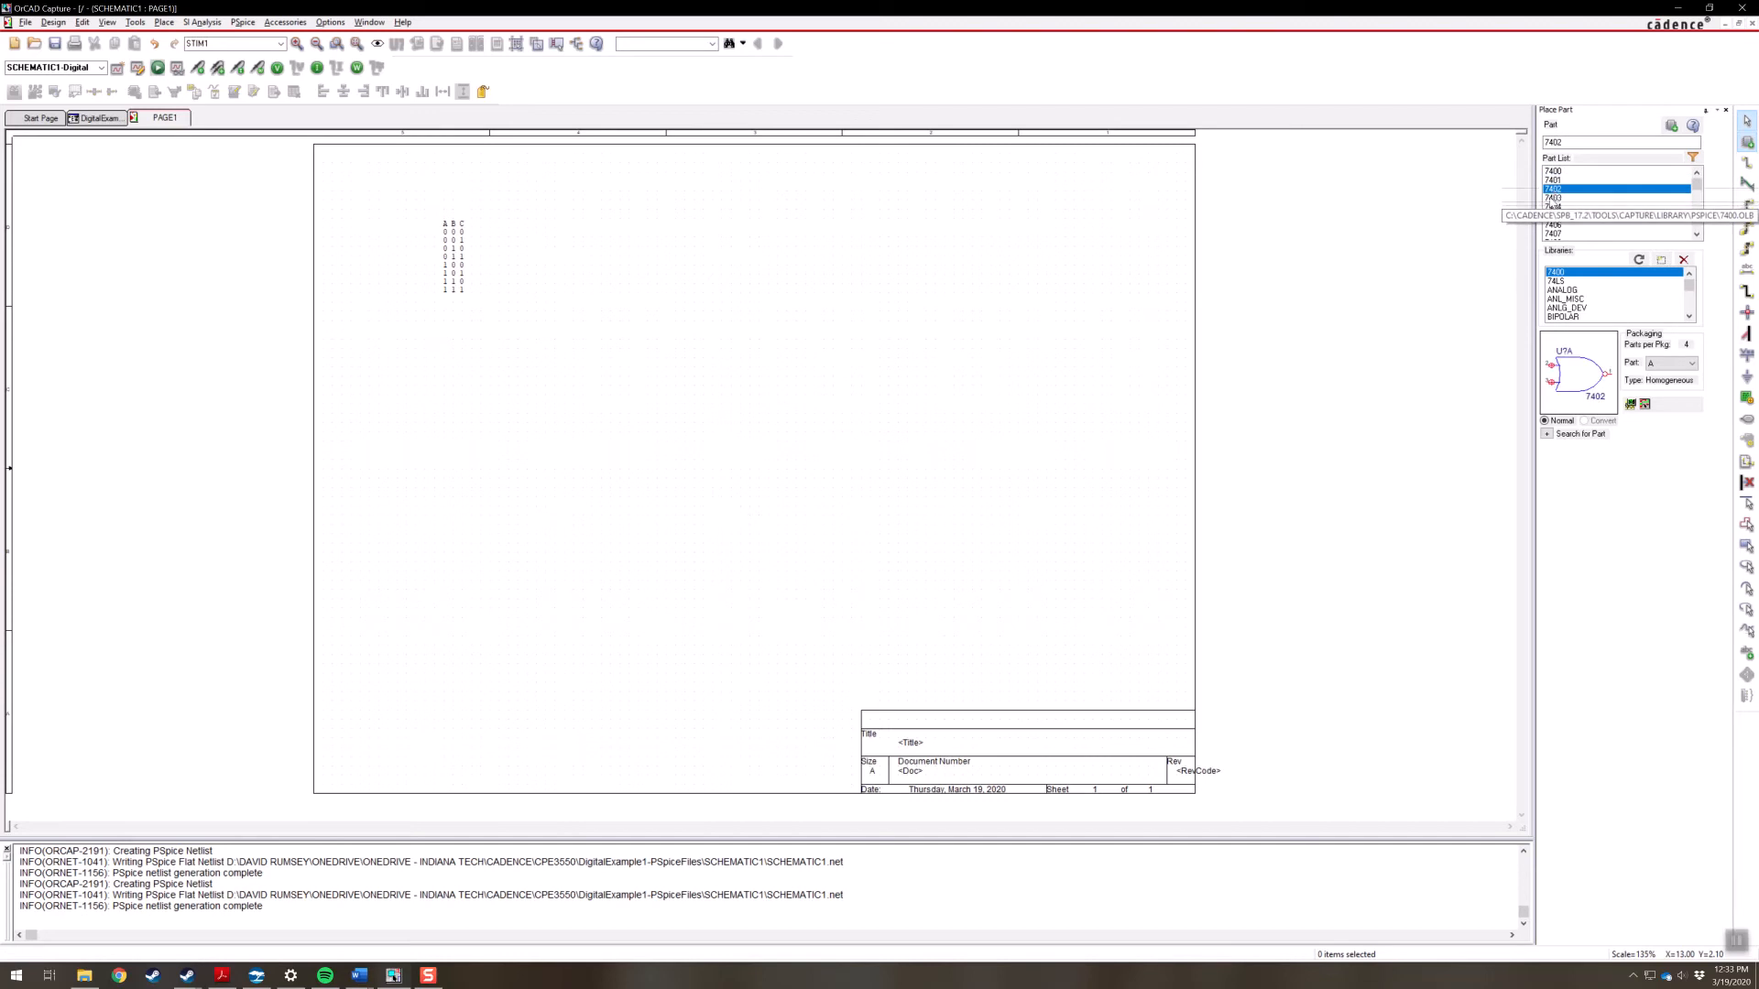
{"action": "left_click", "coordinate": [1555, 226]}
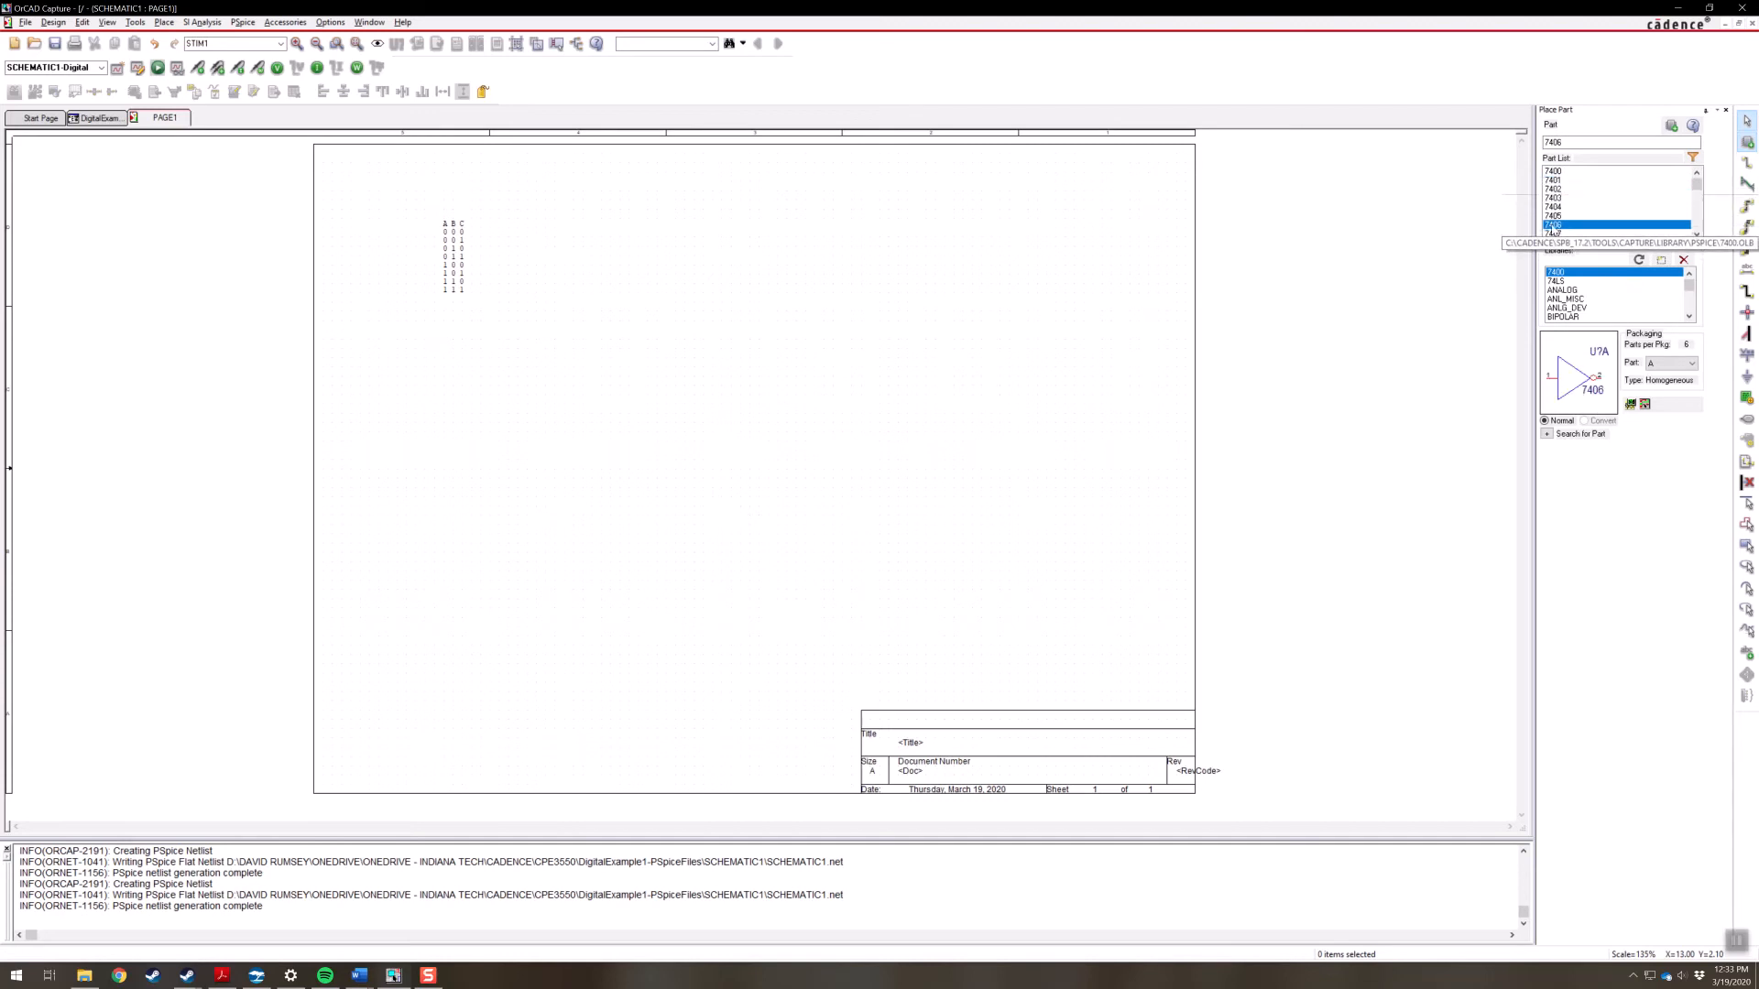
{"action": "key", "text": "Down"}
{"action": "key", "text": "Down"}
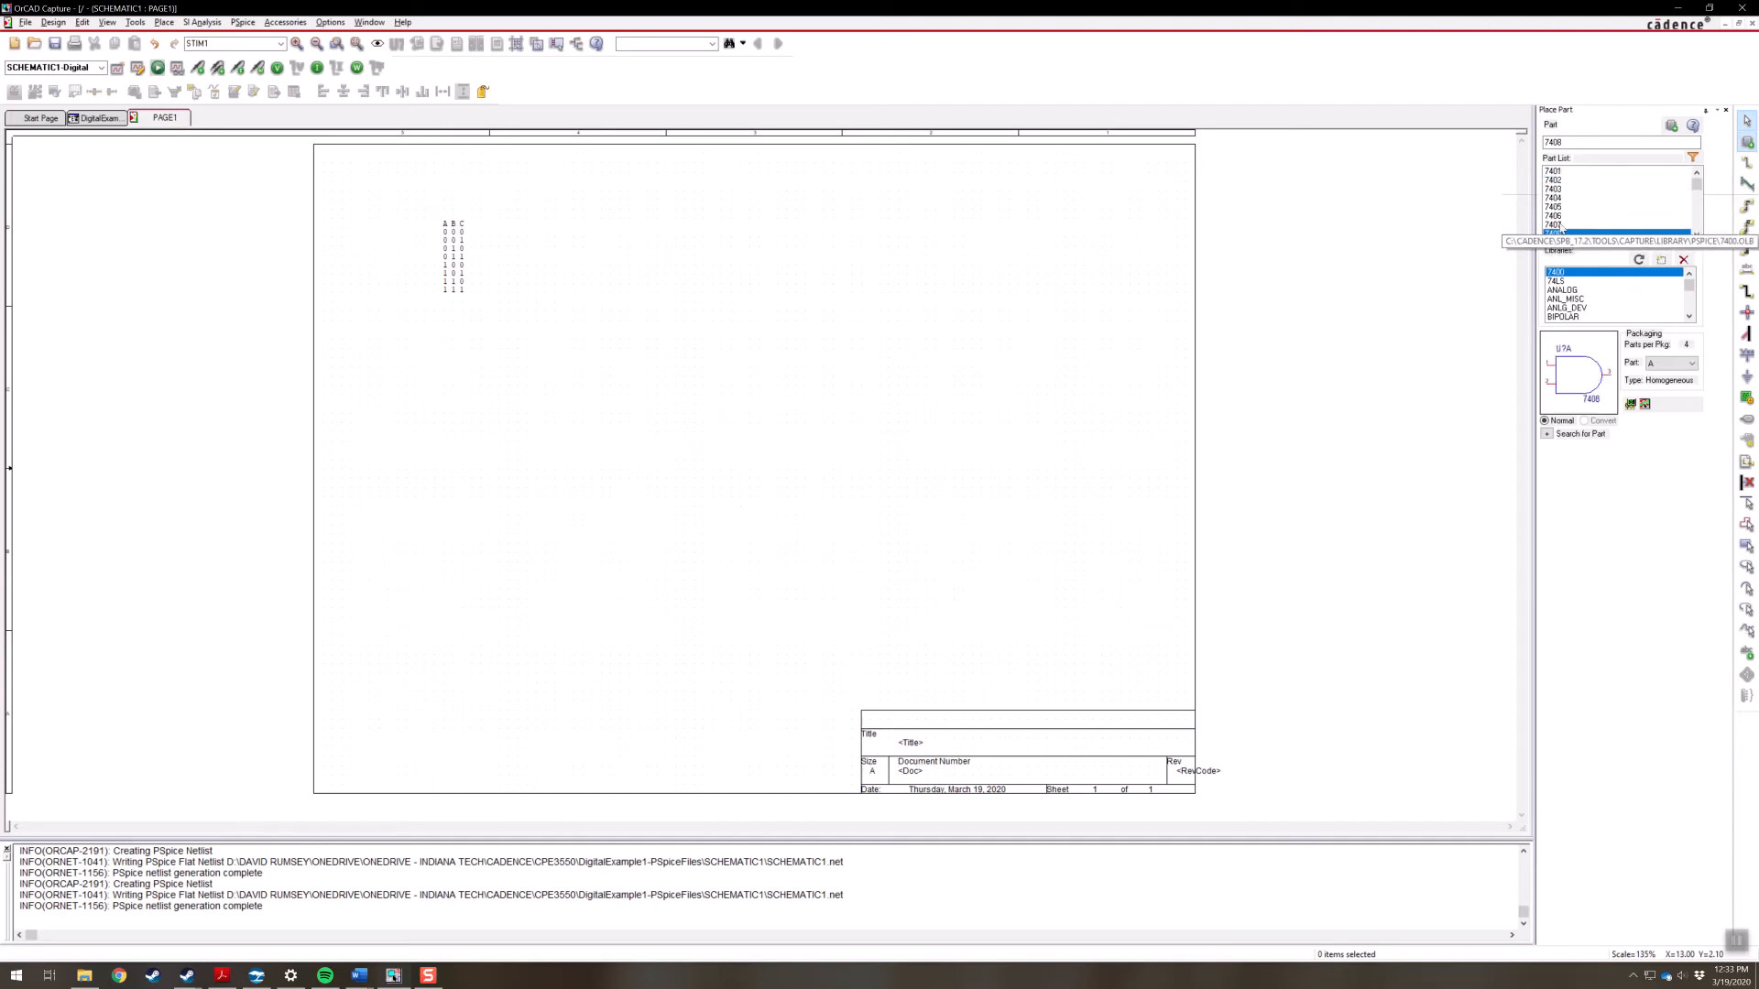
{"action": "left_click", "coordinate": [1561, 231]}
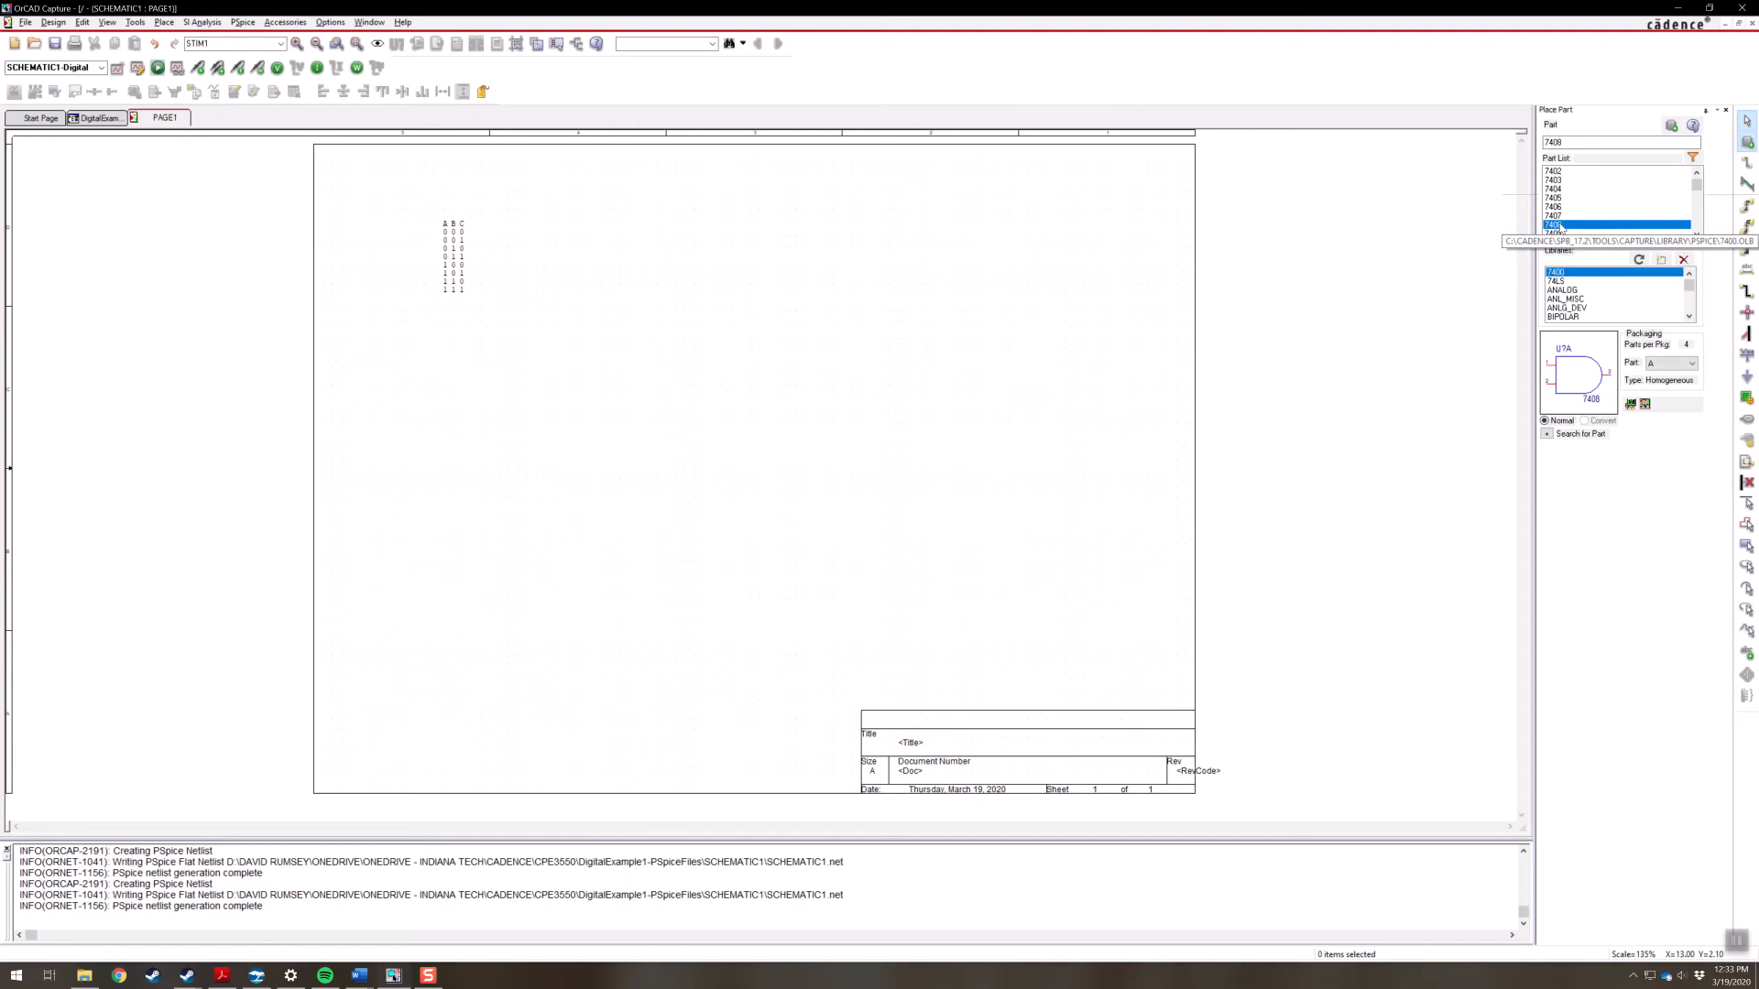
{"action": "key", "text": "Up"}
{"action": "key", "text": "Up"}
{"action": "key", "text": "Up"}
{"action": "key", "text": "Up"}
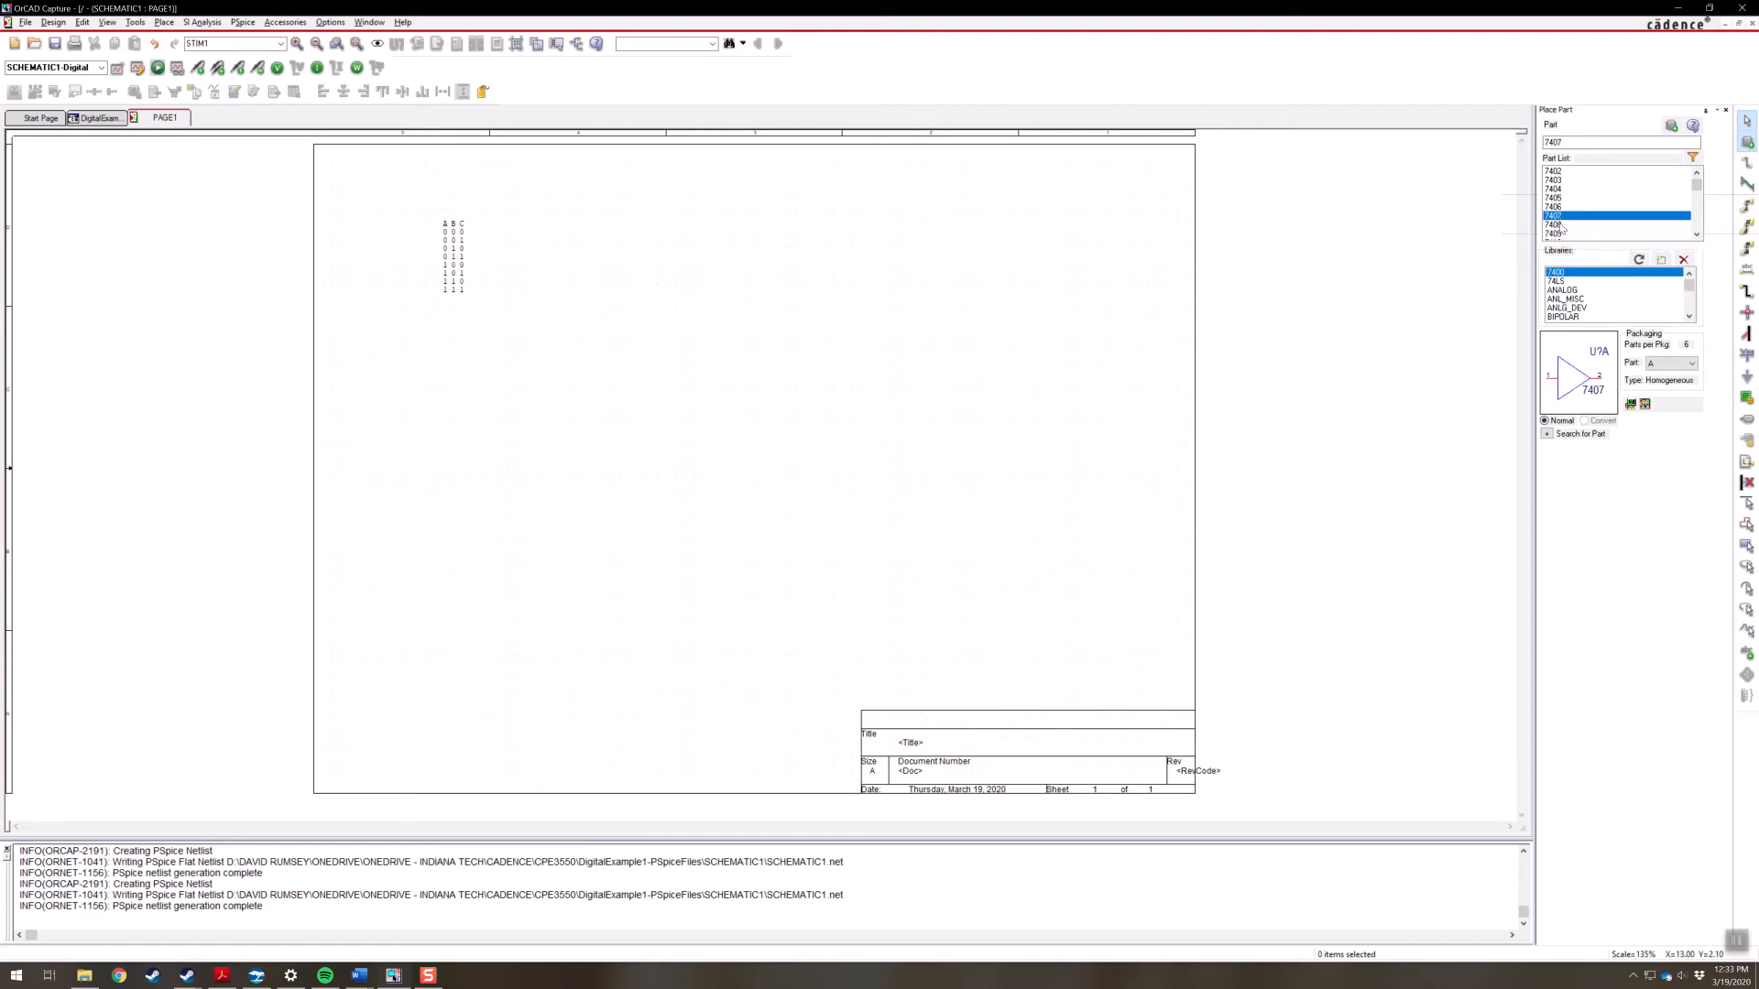
{"action": "key", "text": "Down"}
{"action": "key", "text": "Down"}
{"action": "key", "text": "Down"}
Place two 7408 AND gates in the middle of the page, the second one lower and to the right of the first
{"action": "double_click", "coordinate": [1562, 225]}
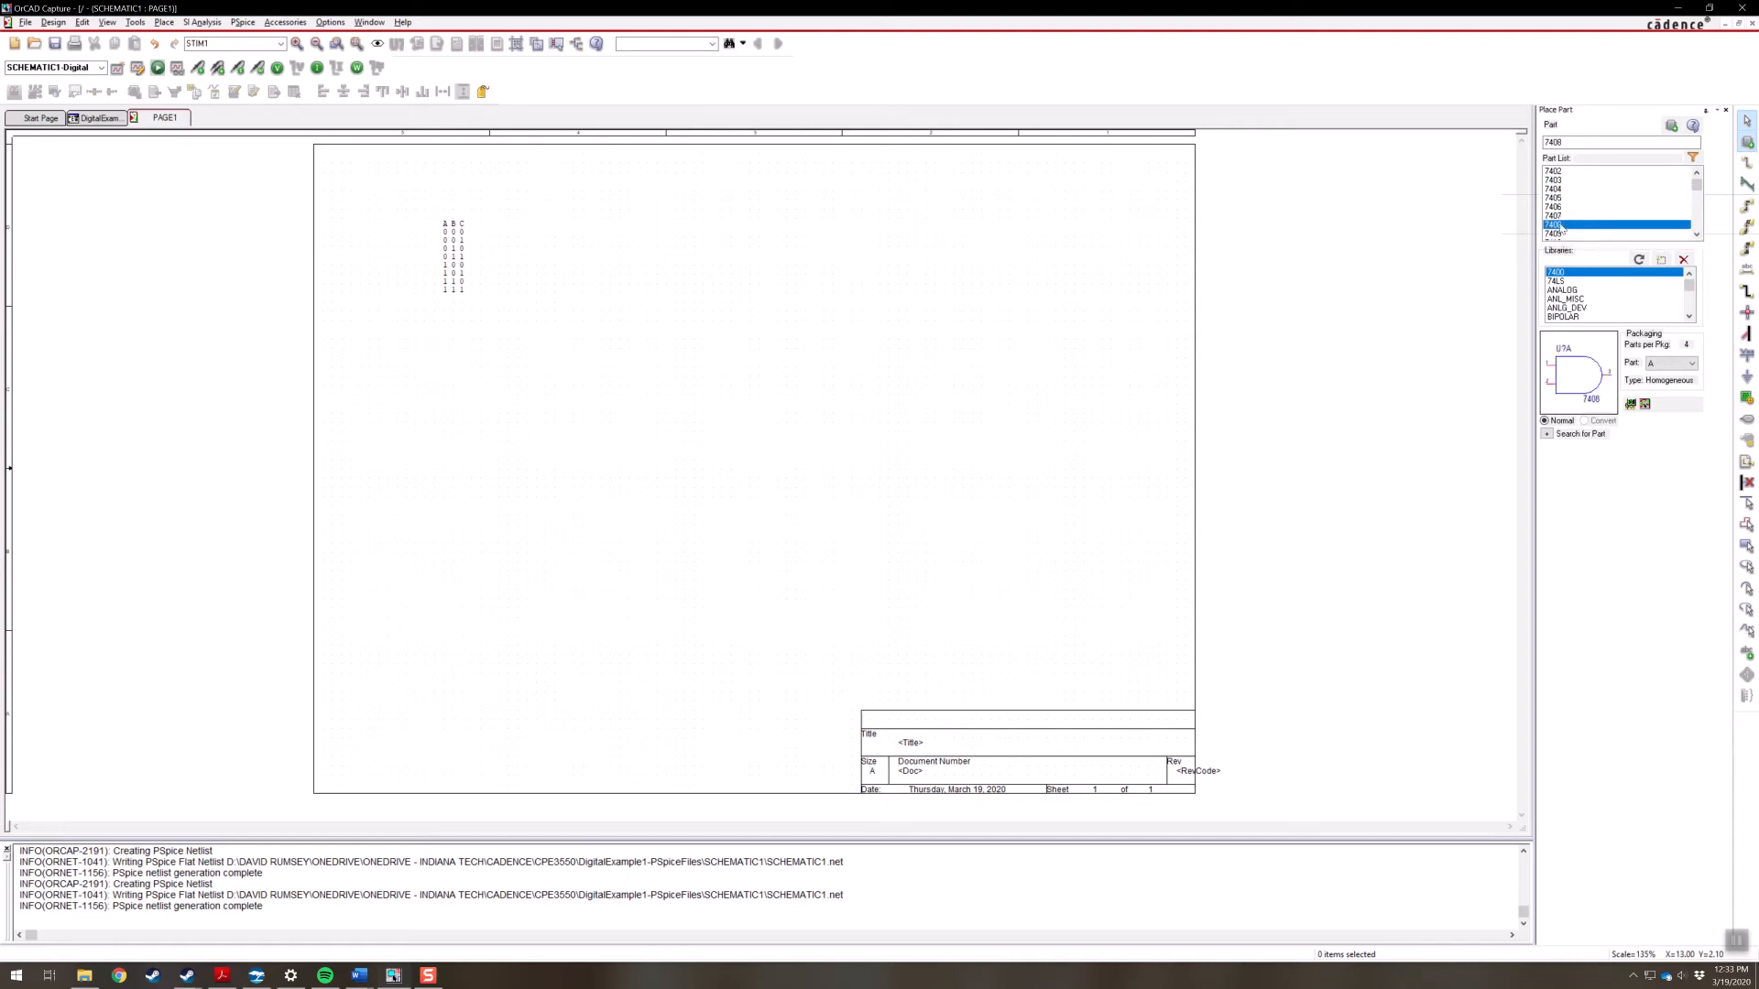
{"action": "left_click", "coordinate": [652, 324]}
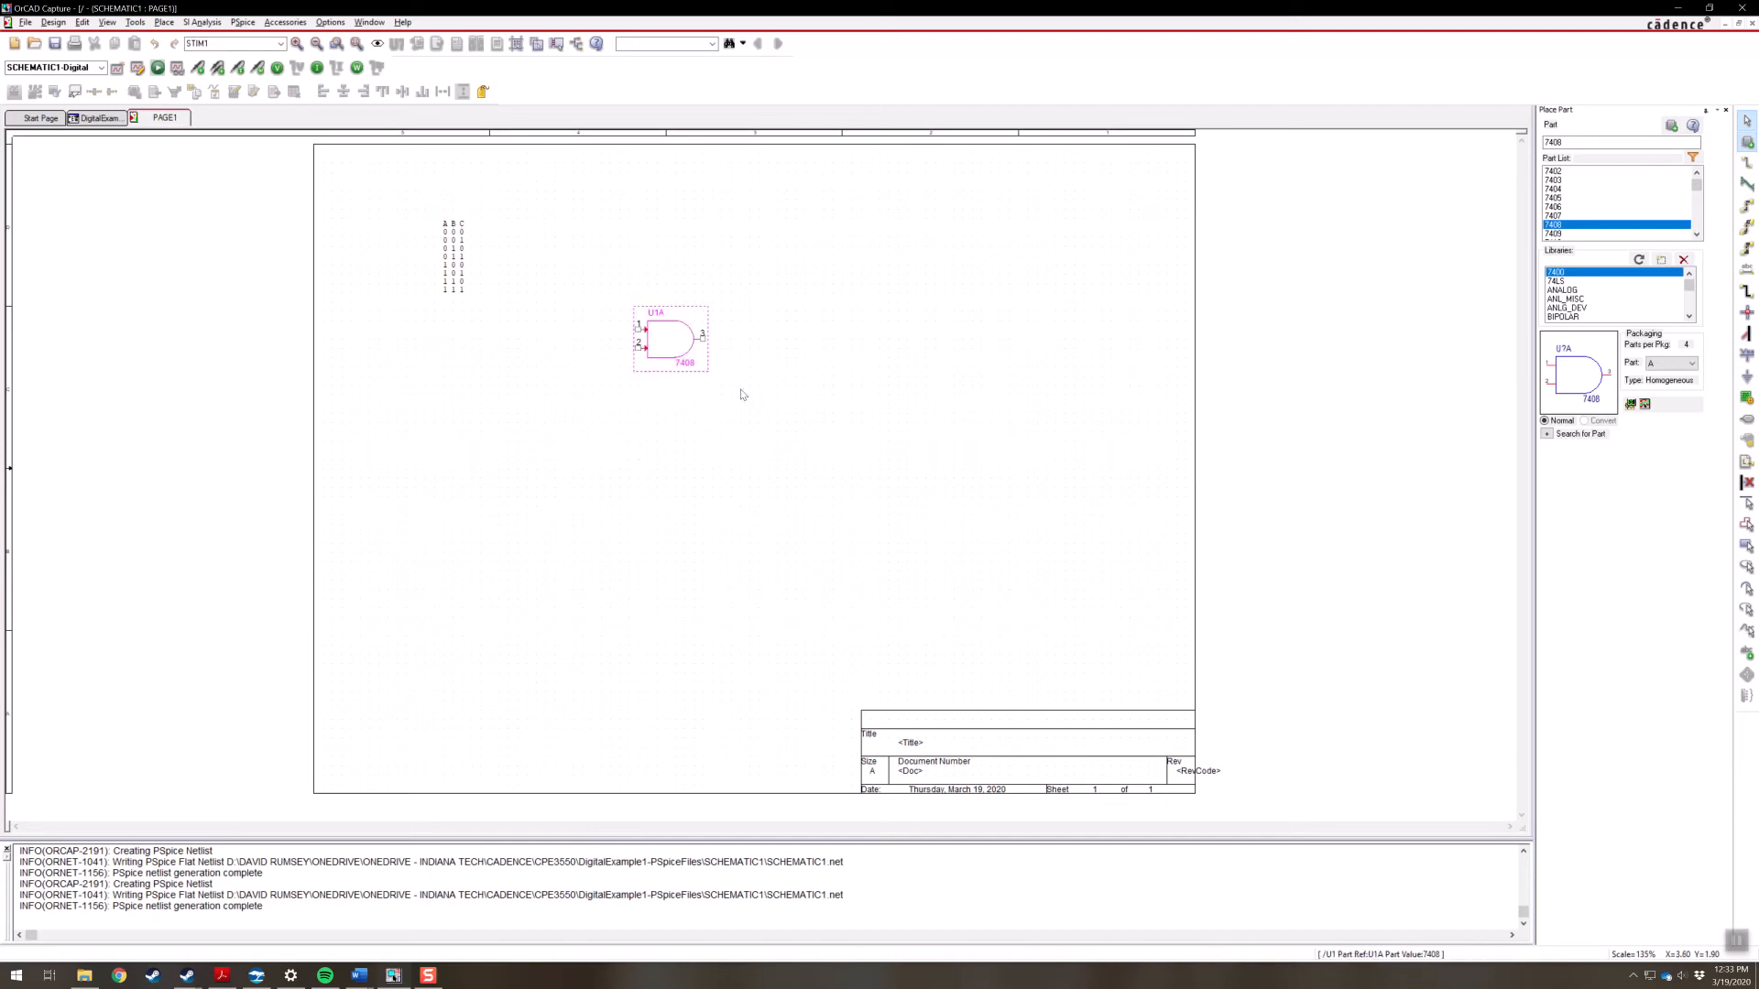
{"action": "left_click", "coordinate": [760, 385]}
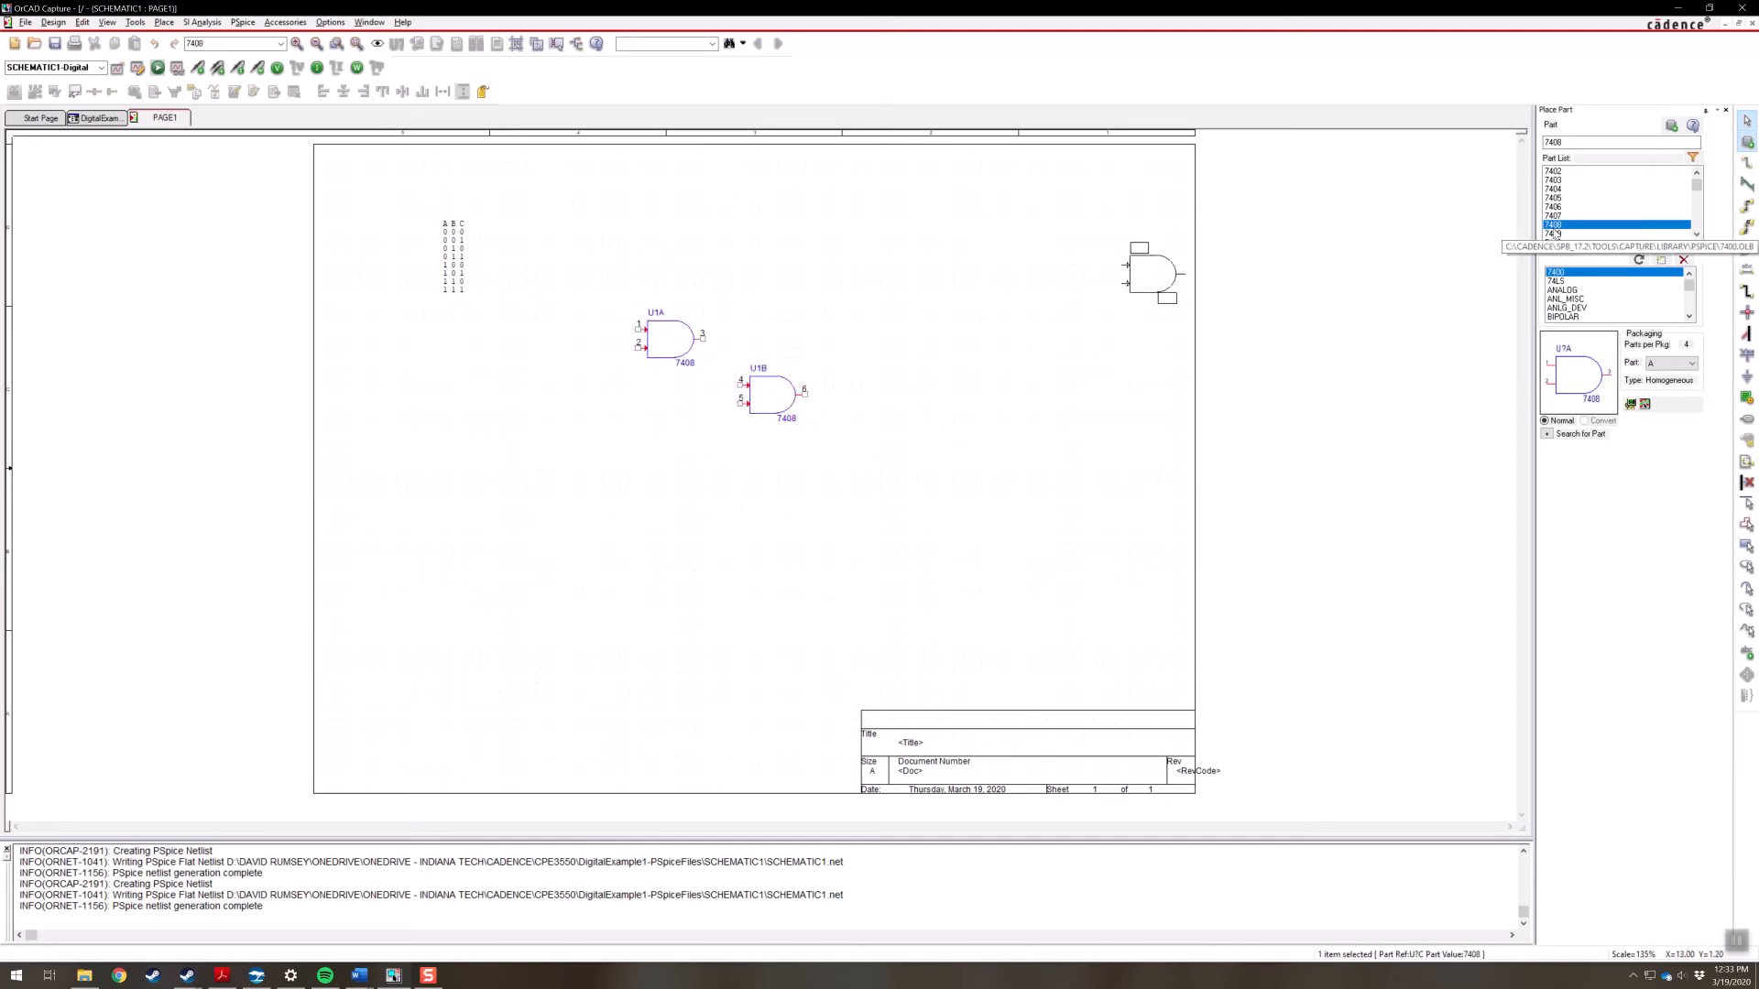
Place a 7402 NOR gate below the first AND gate and a 7406 inverter just left of the NOR gate
{"action": "left_click", "coordinate": [1560, 174]}
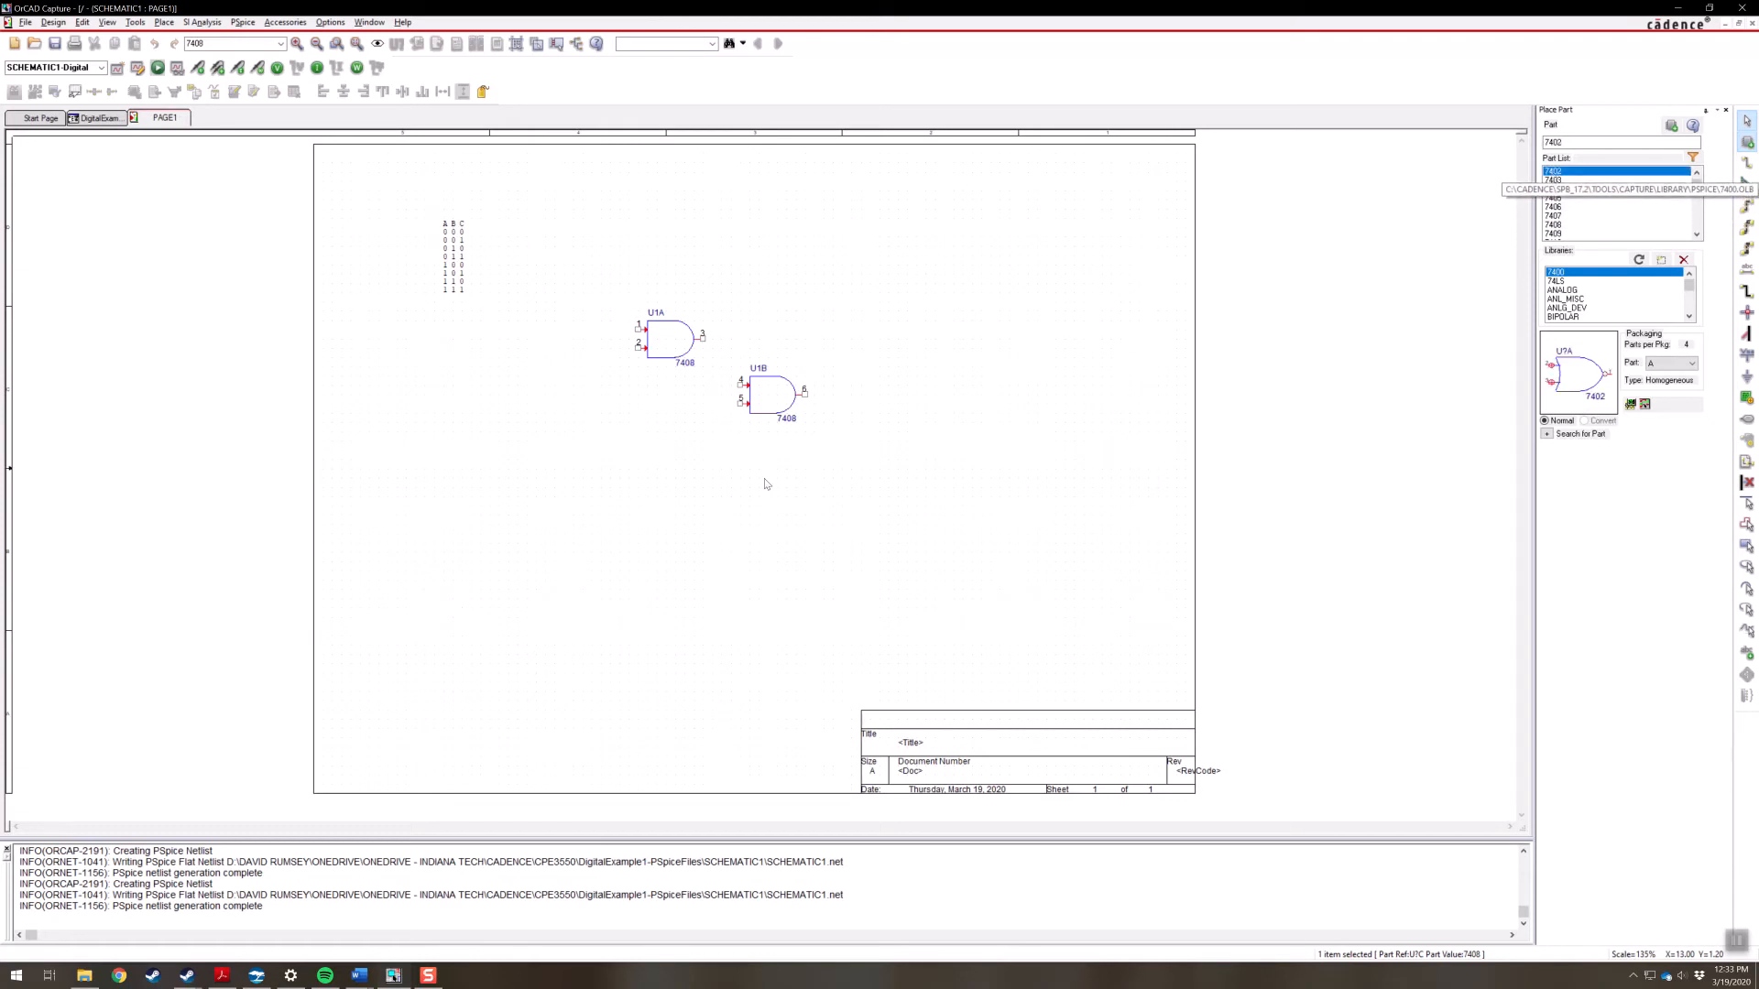
{"action": "left_click", "coordinate": [647, 423]}
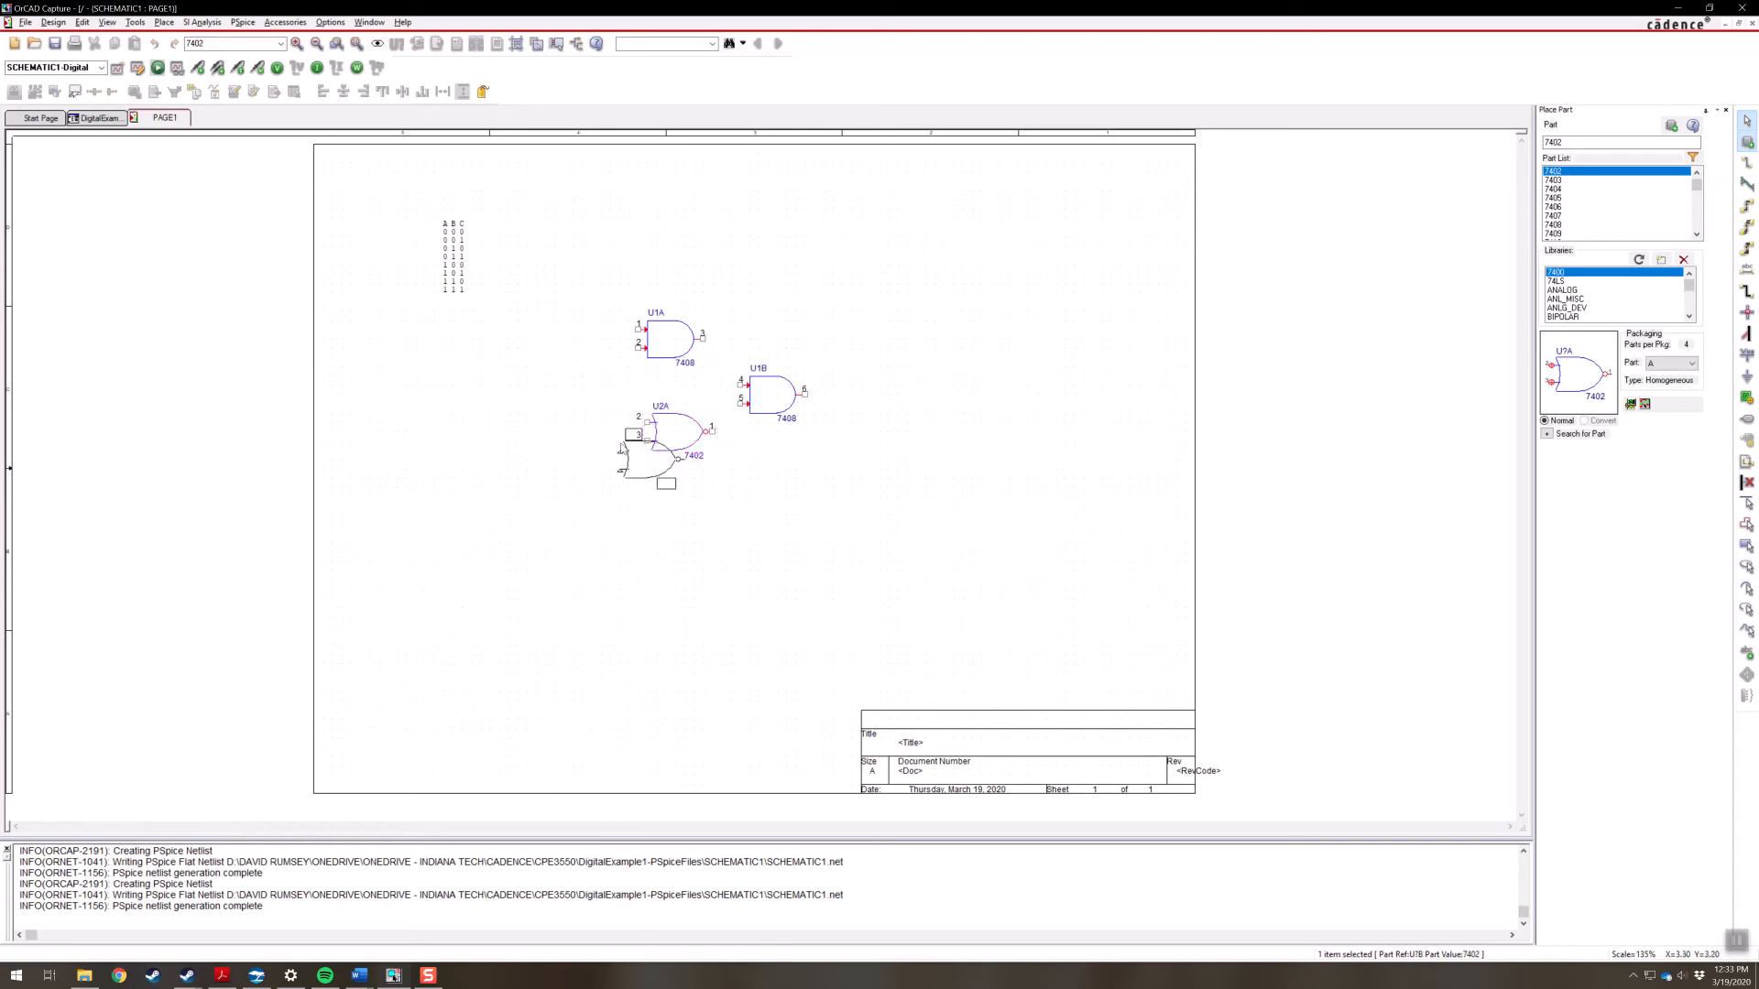
{"action": "scroll", "coordinate": [1608, 229], "scroll_direction": "down", "scroll_amount": 10}
{"action": "scroll", "coordinate": [1599, 232], "scroll_direction": "up", "scroll_amount": 10}
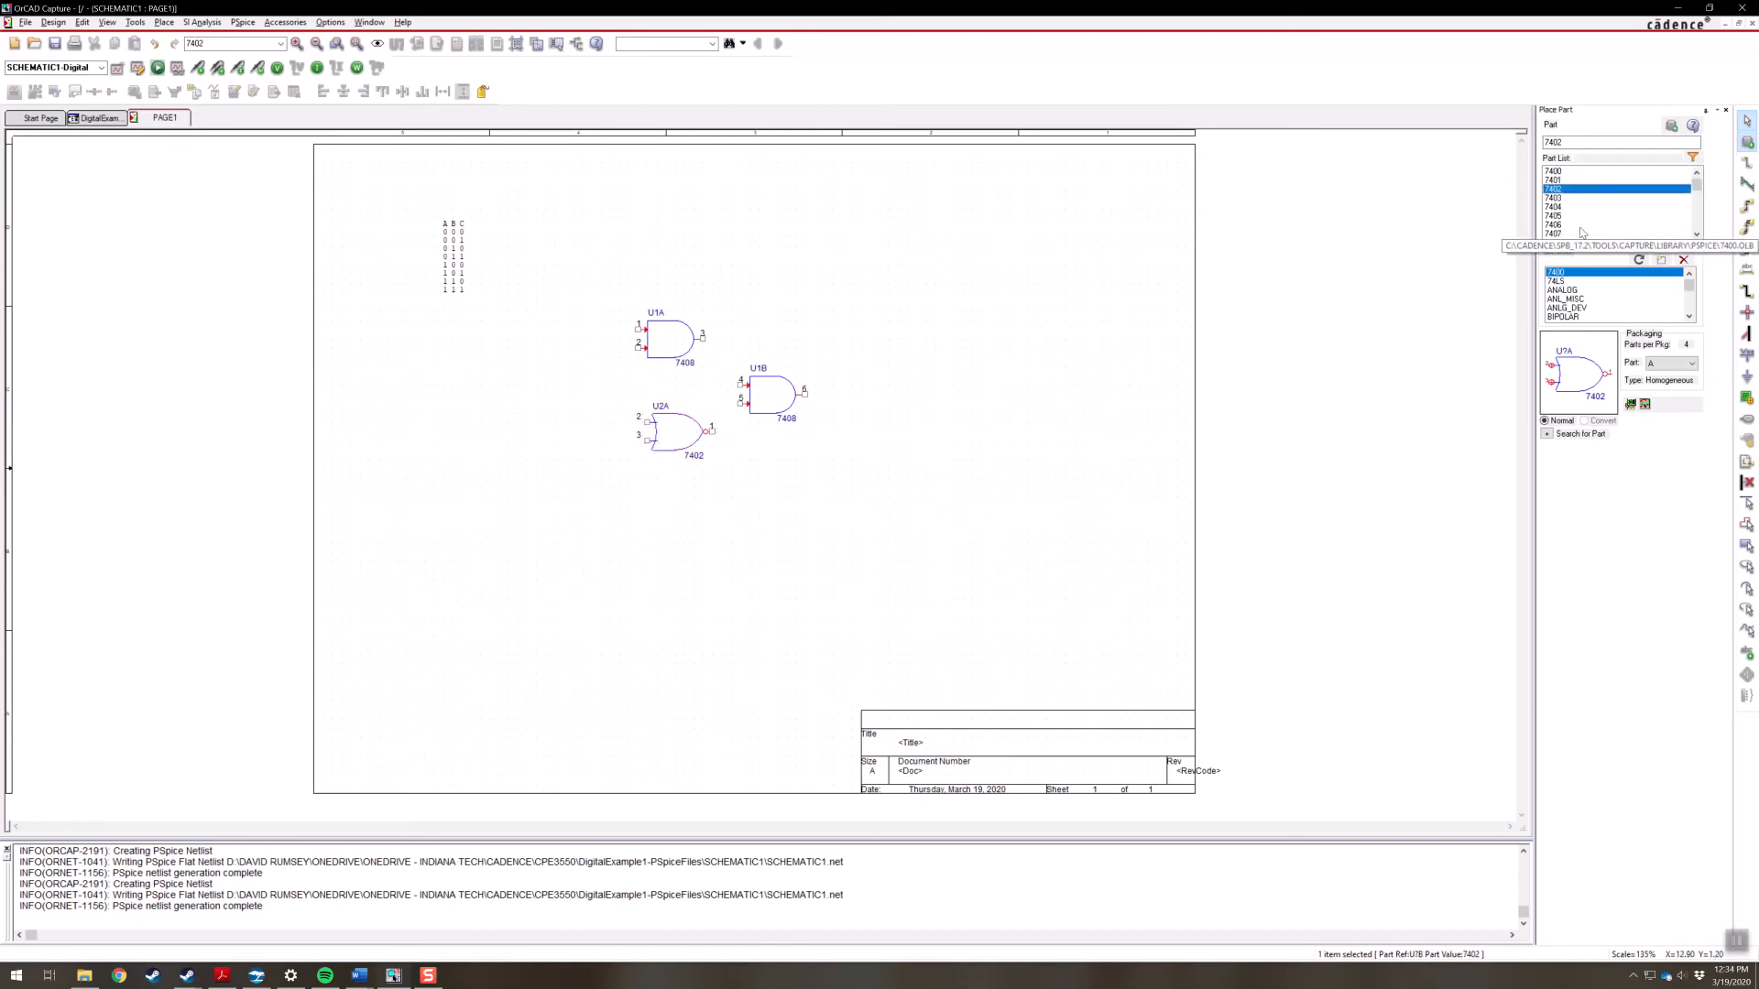
{"action": "left_click", "coordinate": [1559, 225]}
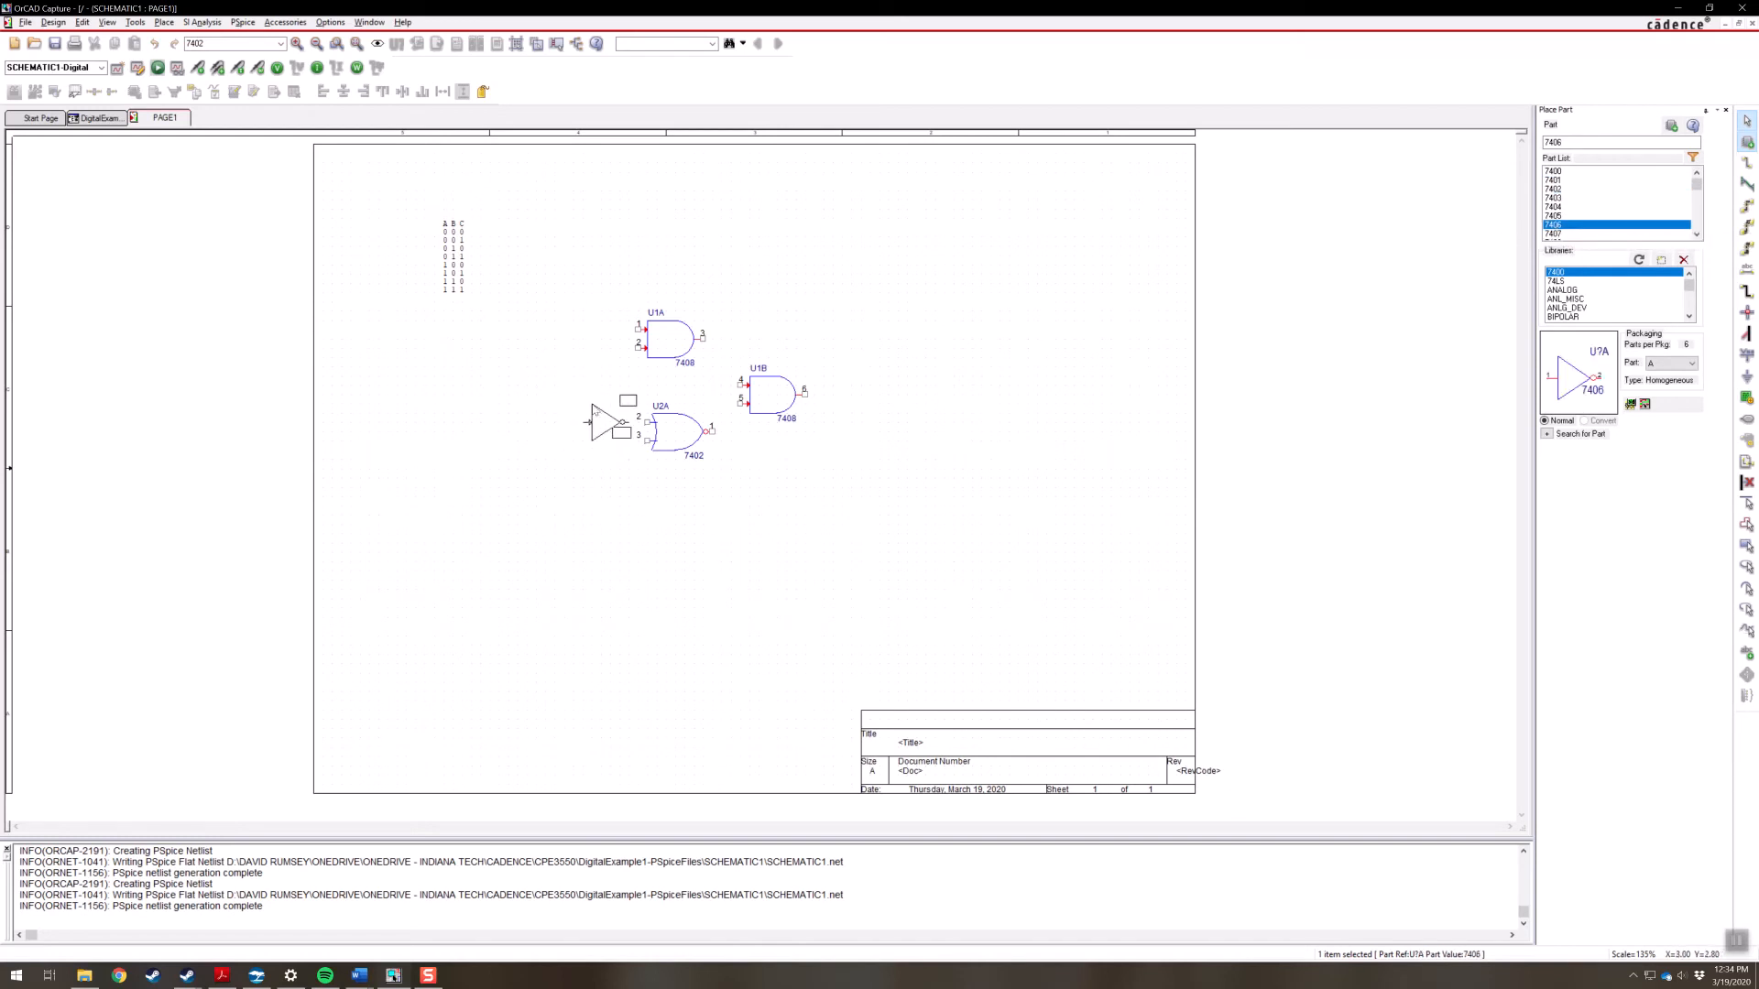
{"action": "left_click", "coordinate": [584, 408]}
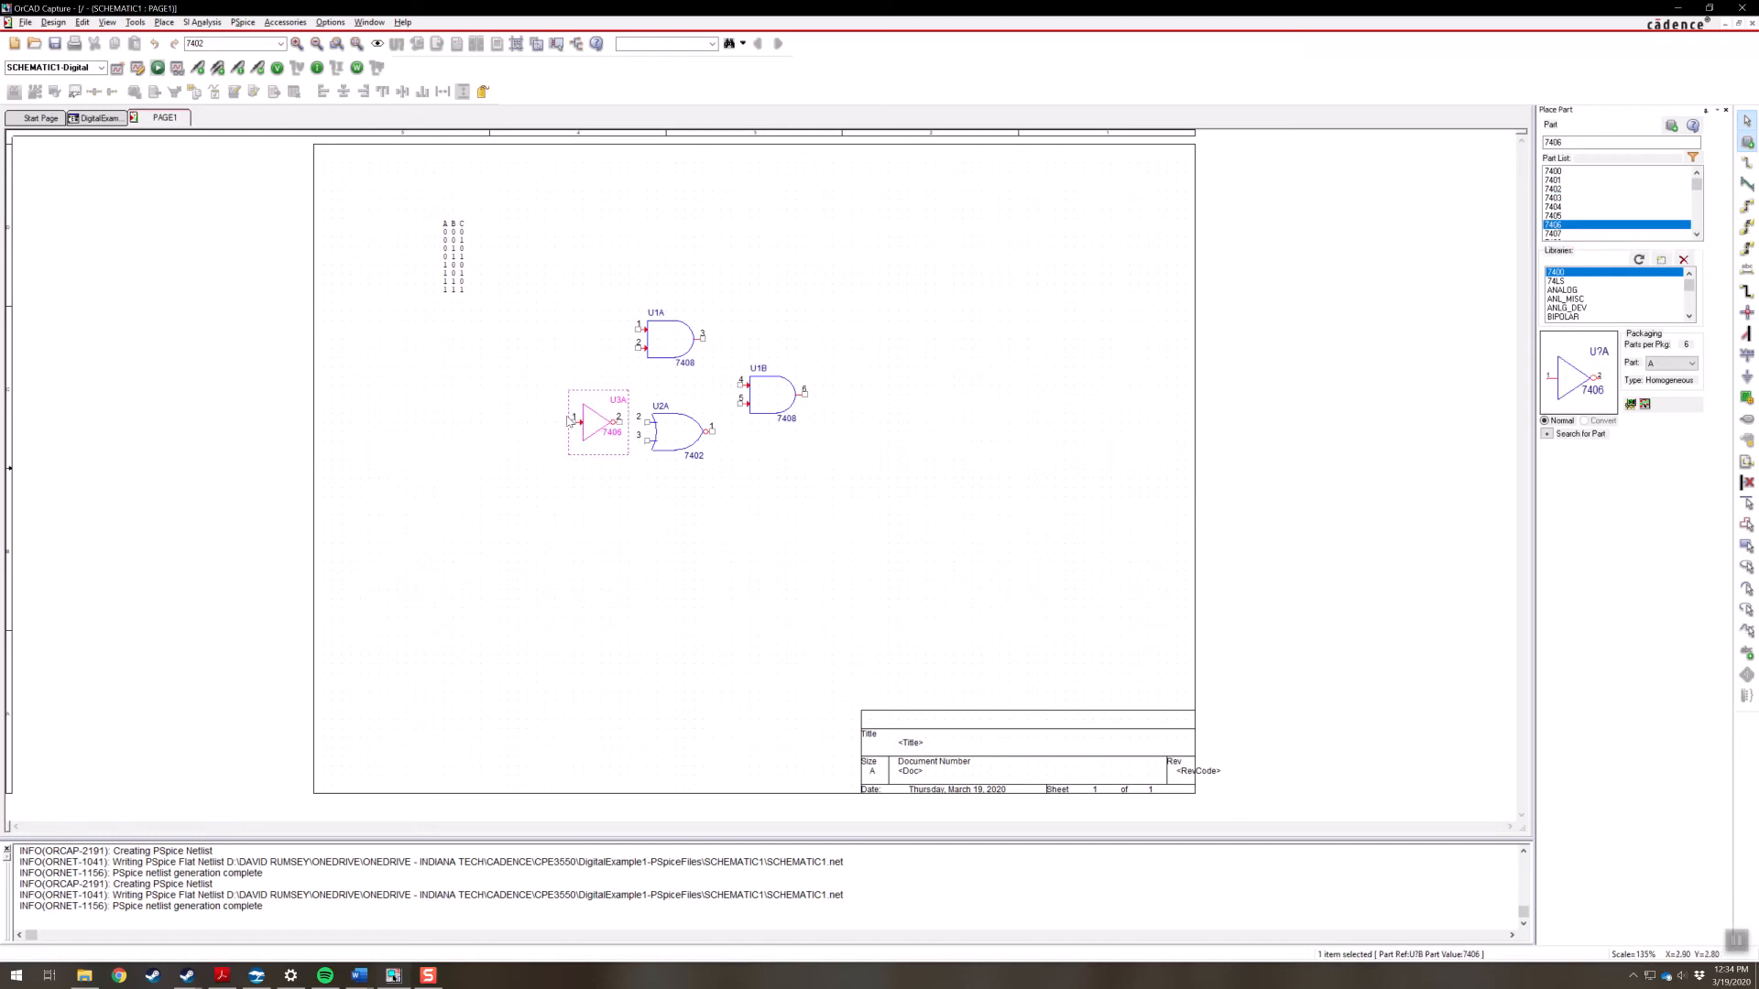
{"action": "key", "text": "Escape"}
{"action": "mouse_move", "coordinate": [602, 432]}
{"action": "left_mouse_down"}
{"action": "mouse_move", "coordinate": [583, 423]}
{"action": "mouse_move", "coordinate": [584, 438]}
{"action": "left_mouse_up"}
Wire the 7406 inverter's output to the upper input of the 7402 NOR gate
{"action": "key", "text": "w"}
{"action": "left_click", "coordinate": [601, 413]}
{"action": "left_click", "coordinate": [648, 414]}
Draw open-ended input wires leftward from both inputs of the first AND gate, the inverter's input and the NOR gate's lower input
{"action": "left_click", "coordinate": [639, 348]}
{"action": "double_click", "coordinate": [518, 348]}
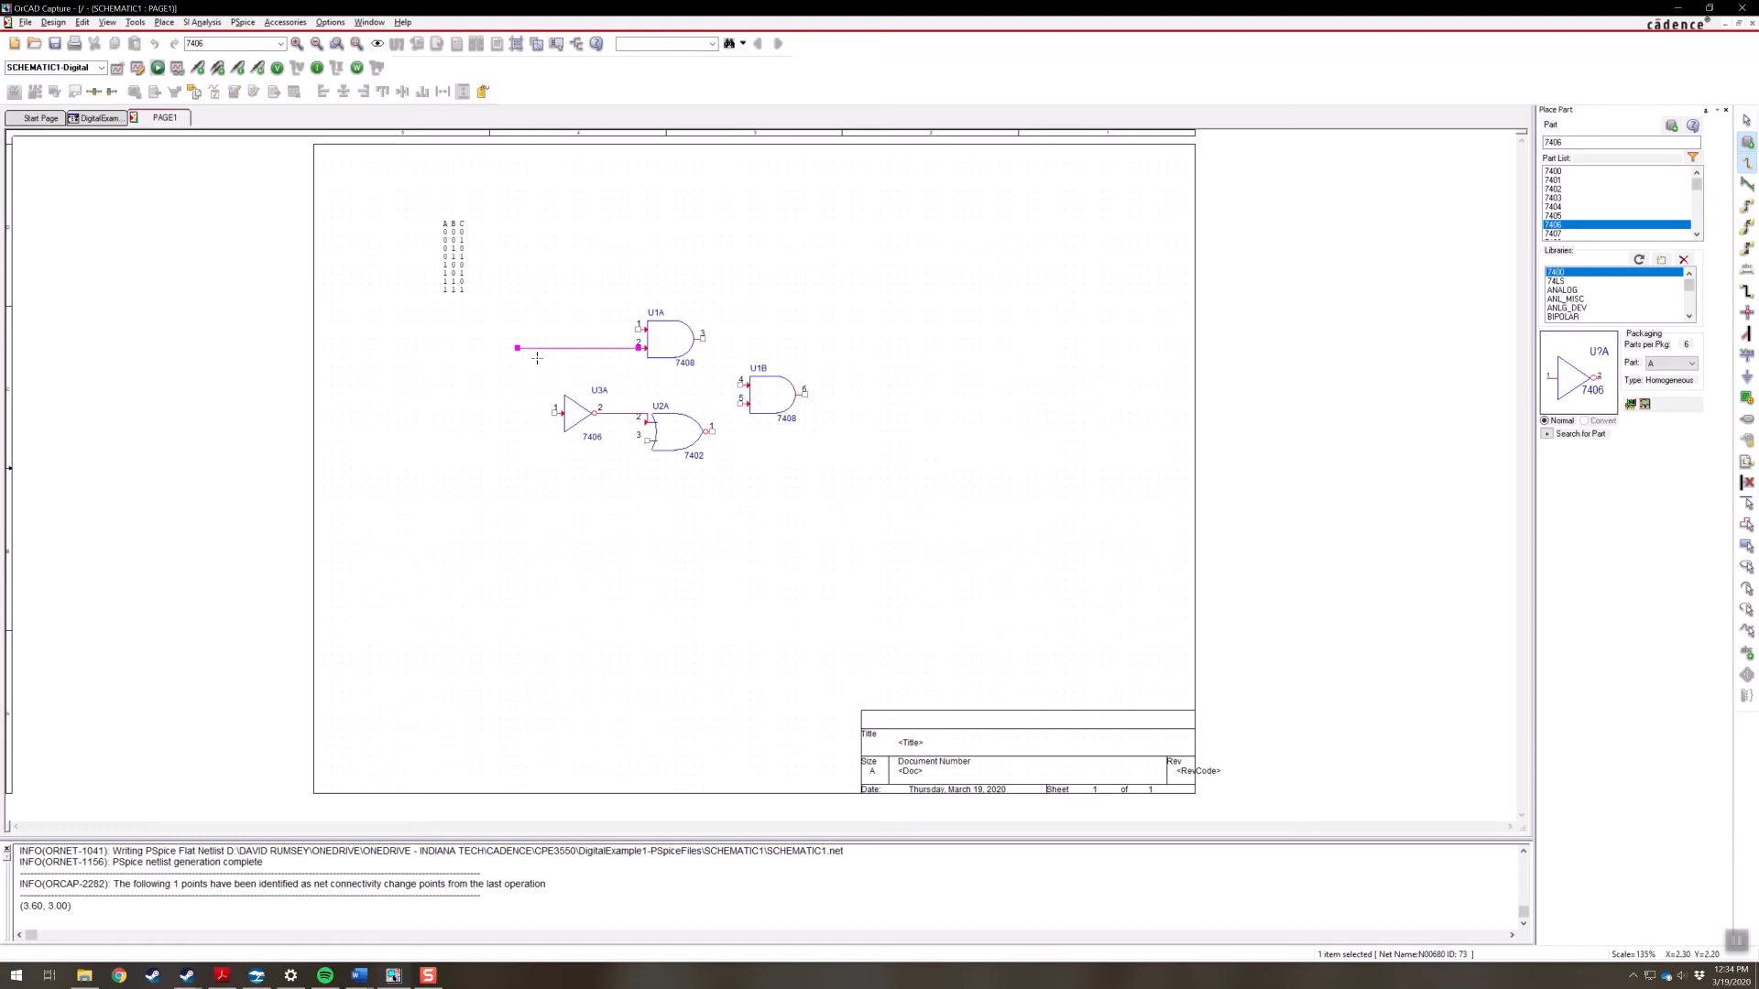
{"action": "left_click", "coordinate": [639, 328]}
{"action": "double_click", "coordinate": [518, 329]}
{"action": "left_click", "coordinate": [555, 412]}
{"action": "double_click", "coordinate": [491, 412]}
{"action": "left_click", "coordinate": [648, 441]}
{"action": "double_click", "coordinate": [495, 442]}
Wire the NOR and first AND gate outputs into the second AND gate, and run an open output wire rightward from that gate
{"action": "left_click", "coordinate": [712, 431]}
{"action": "left_click", "coordinate": [740, 403]}
{"action": "left_click", "coordinate": [704, 339]}
{"action": "left_click", "coordinate": [741, 383]}
{"action": "left_click", "coordinate": [806, 394]}
{"action": "double_click", "coordinate": [903, 399]}
{"action": "key", "text": "Escape"}
Delete the short vertical stub at the open end of the inverter's input wire
{"action": "left_click", "coordinate": [746, 476]}
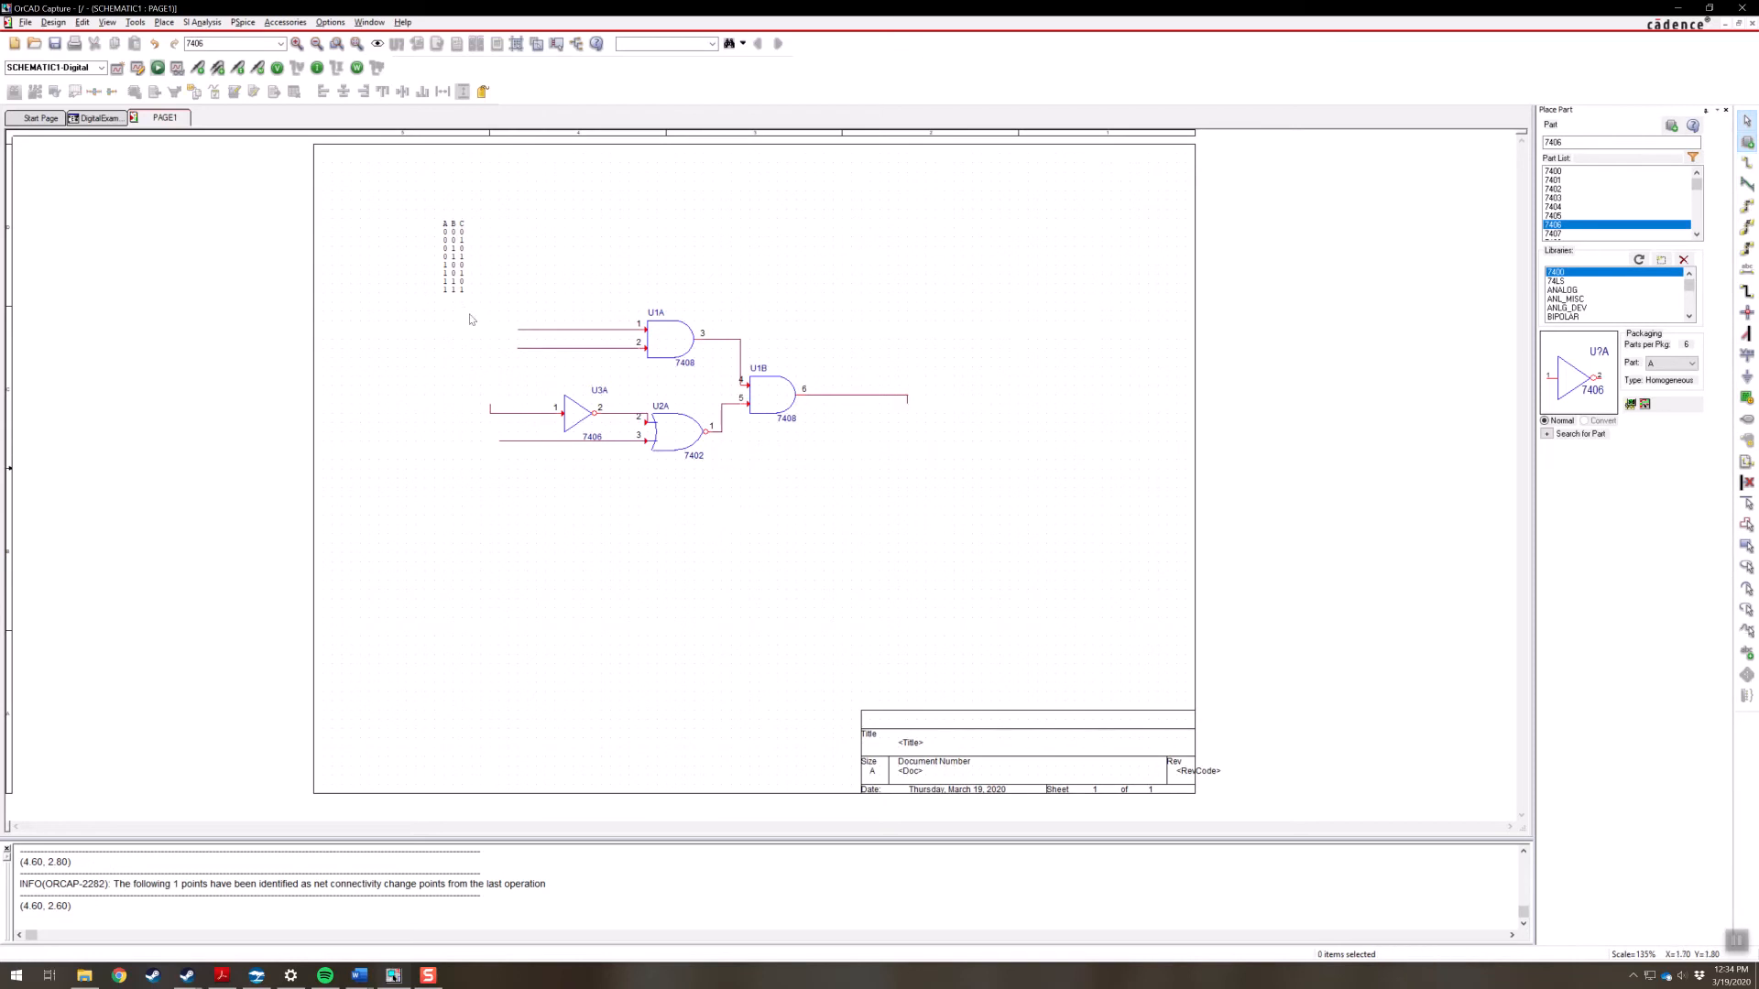
{"action": "left_click", "coordinate": [491, 407]}
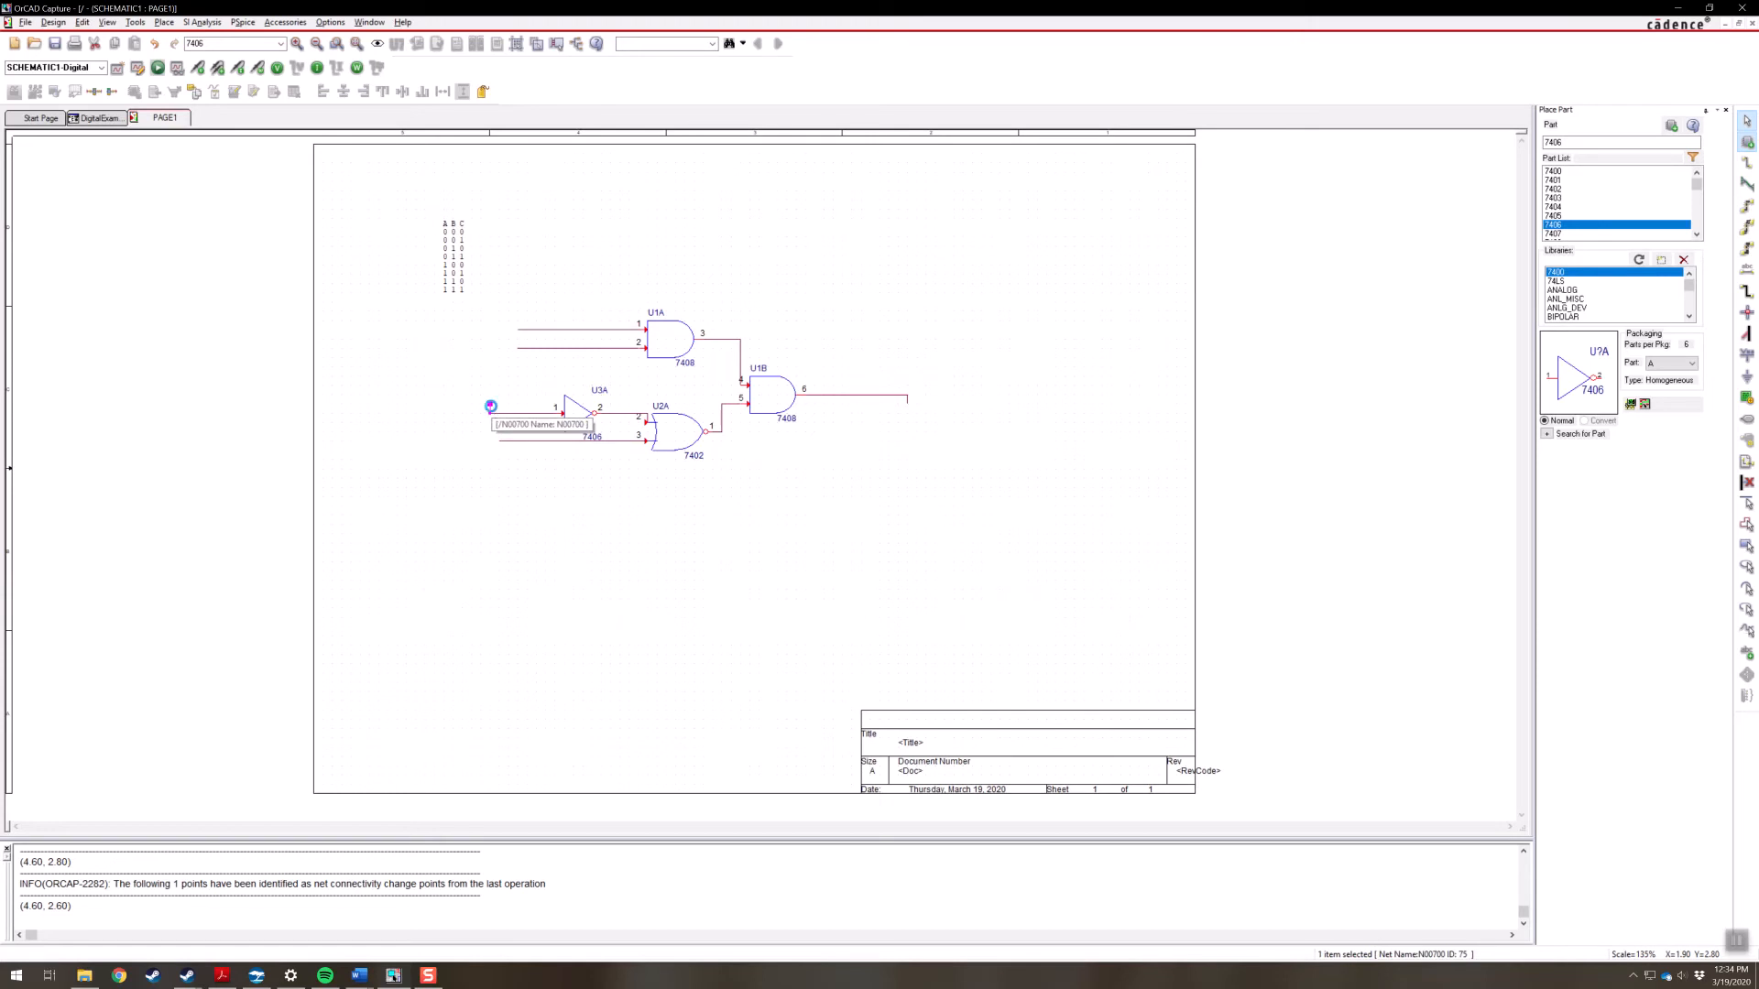
{"action": "key", "text": "Delete"}
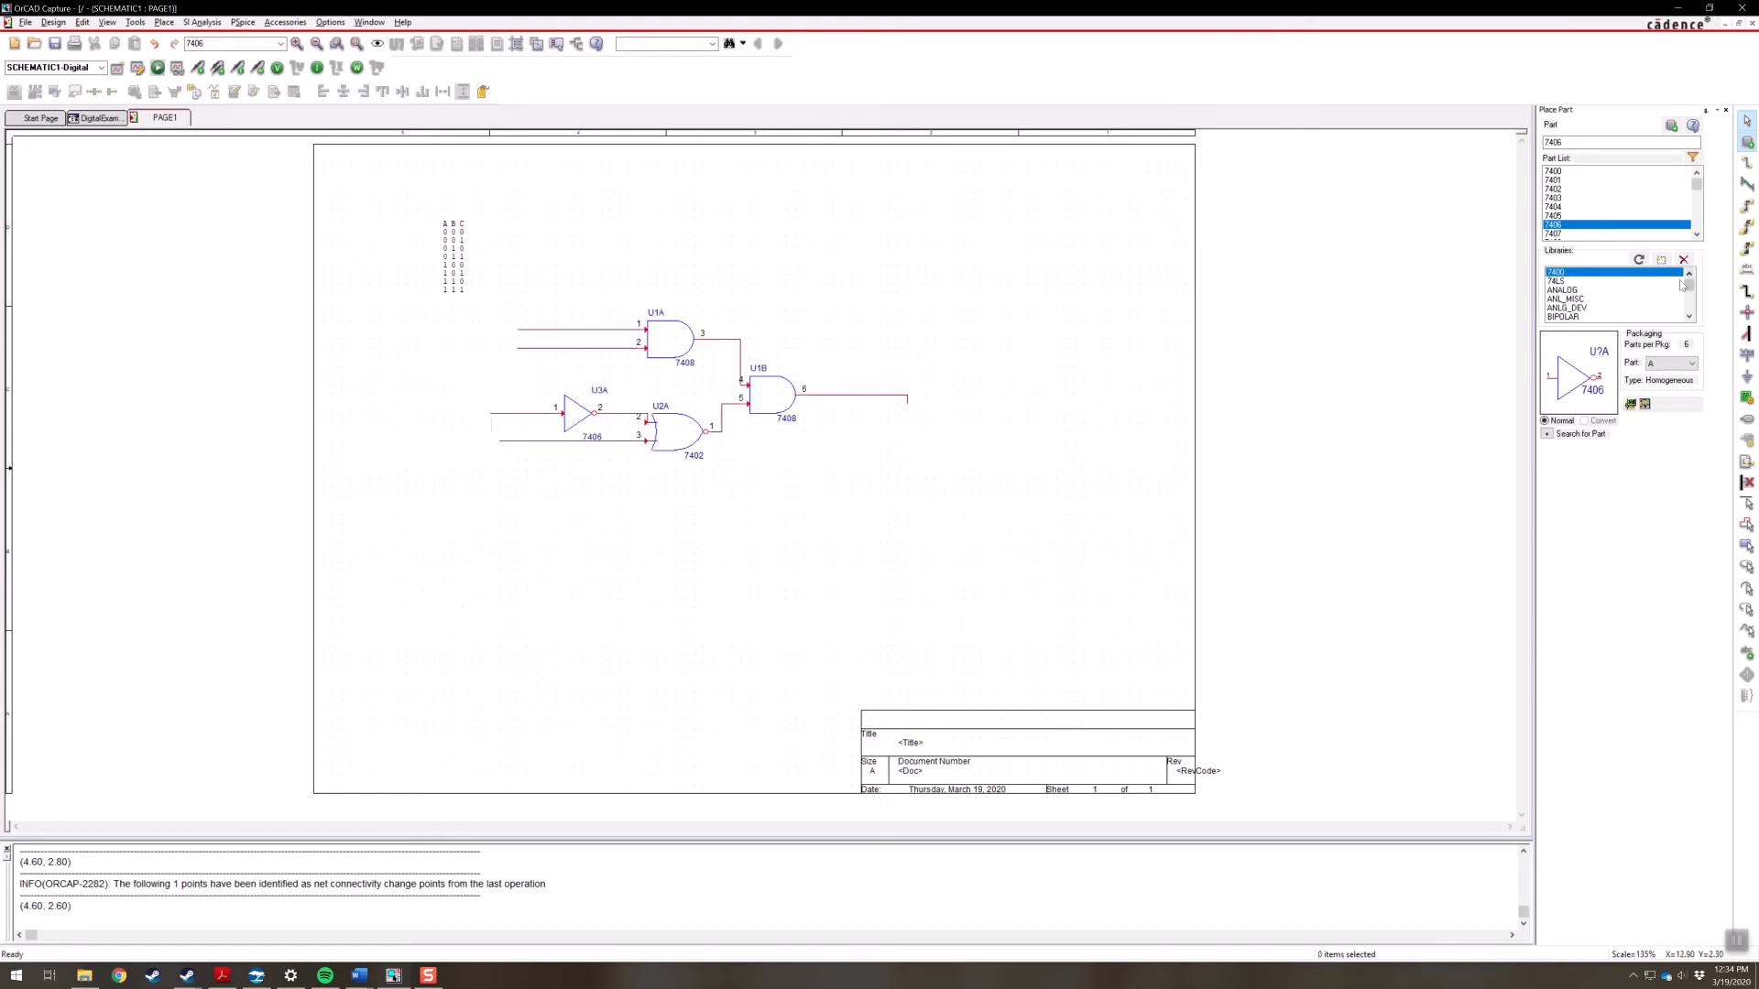
Place three STIM1 digital stimulus sources from the SOURCE library in a column to the left of the open gate input wires
{"action": "scroll", "coordinate": [1693, 290], "scroll_direction": "down", "scroll_amount": 4}
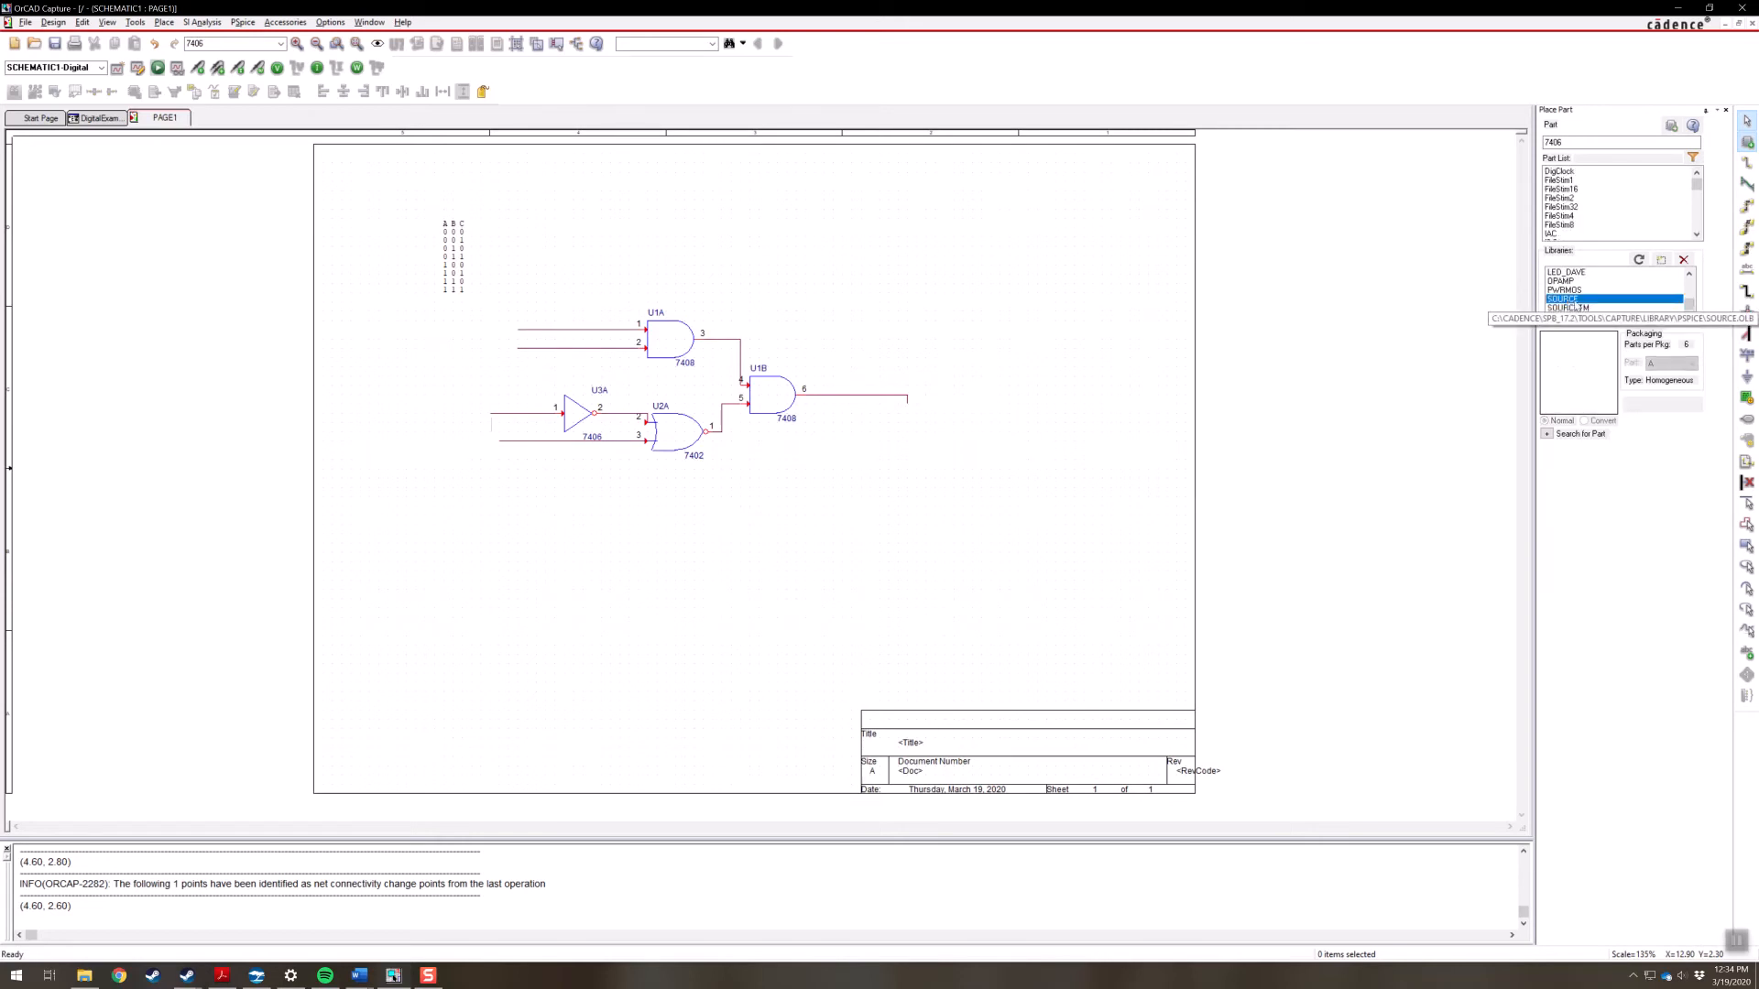
{"action": "left_click_drag", "start_coordinate": [1696, 185], "coordinate": [1696, 217]}
{"action": "left_click", "coordinate": [1557, 172]}
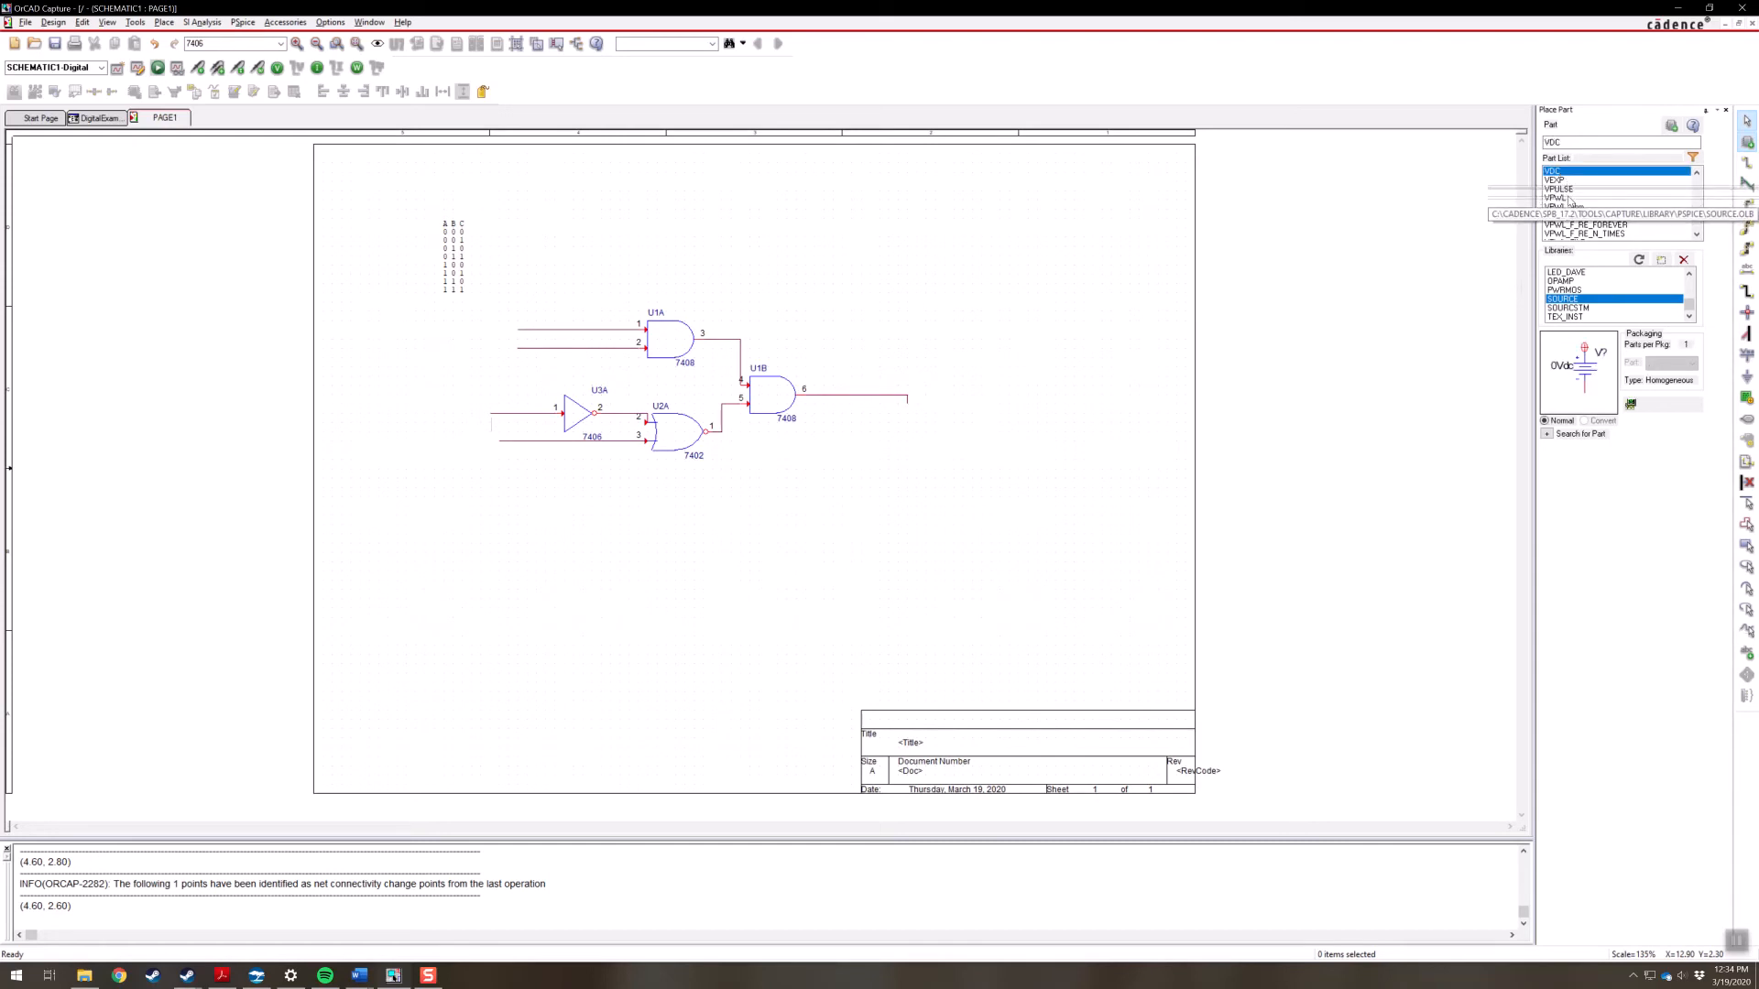
{"action": "scroll", "coordinate": [1626, 220], "scroll_direction": "up", "scroll_amount": 5}
{"action": "scroll", "coordinate": [1629, 225], "scroll_direction": "down", "scroll_amount": 5}
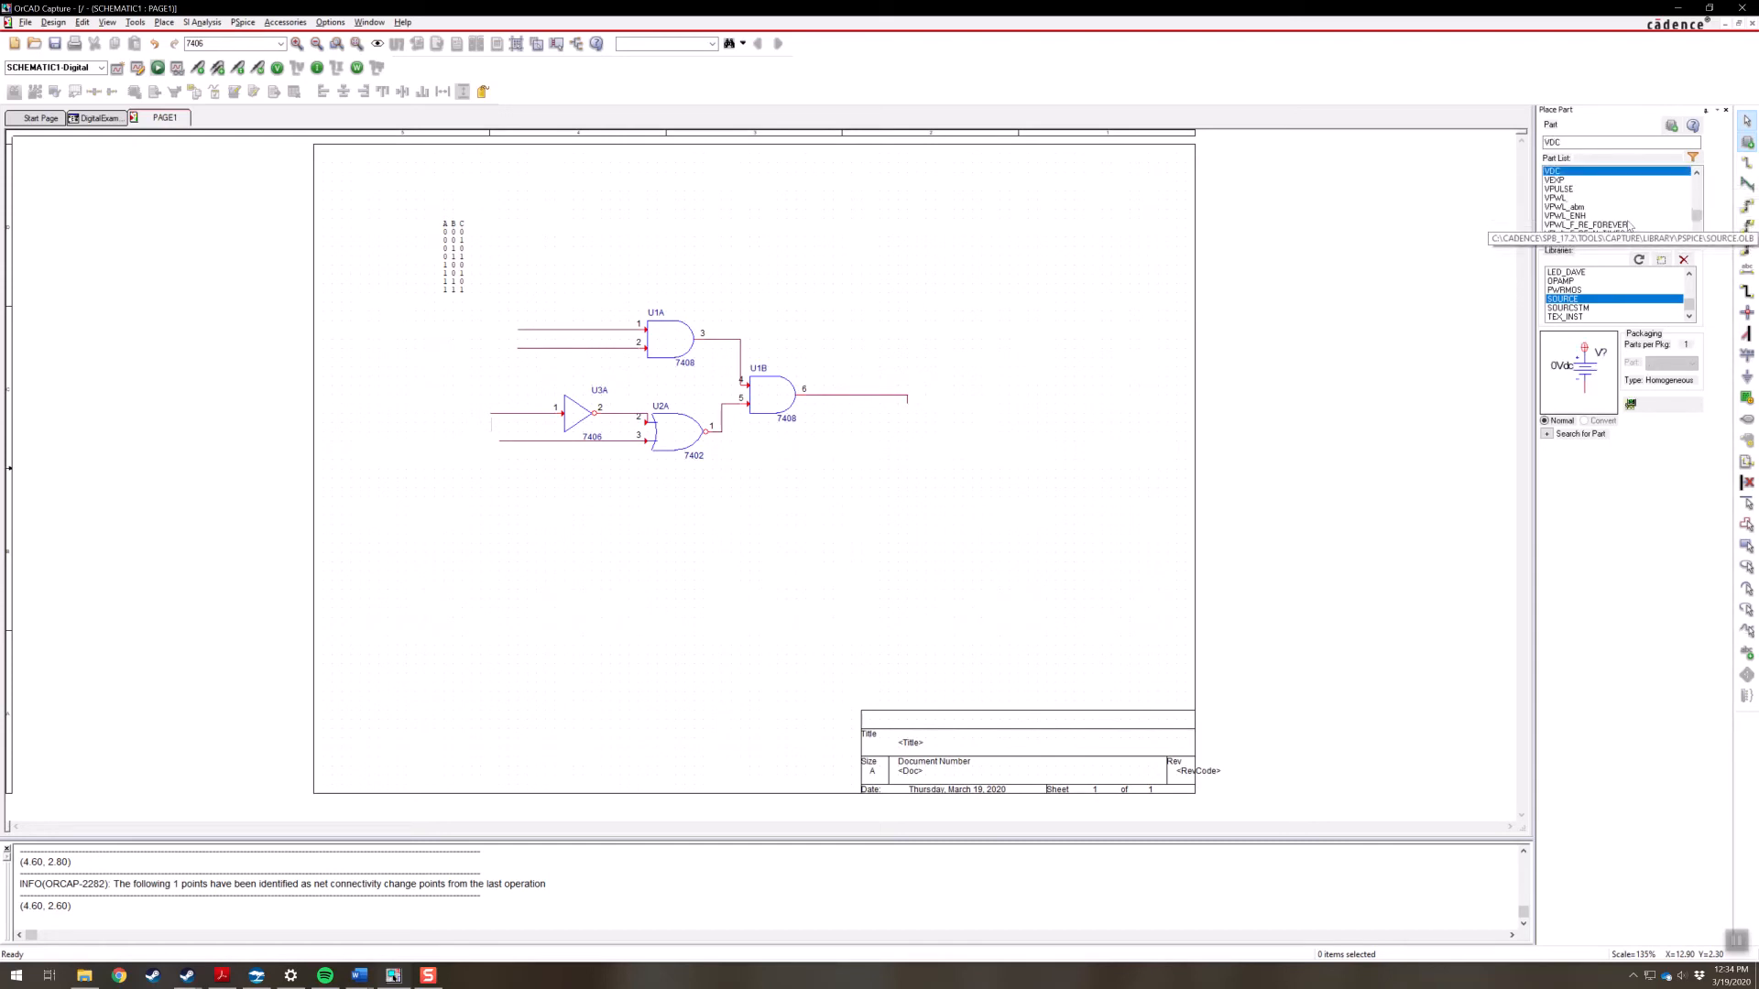
{"action": "scroll", "coordinate": [1622, 220], "scroll_direction": "up", "scroll_amount": 5}
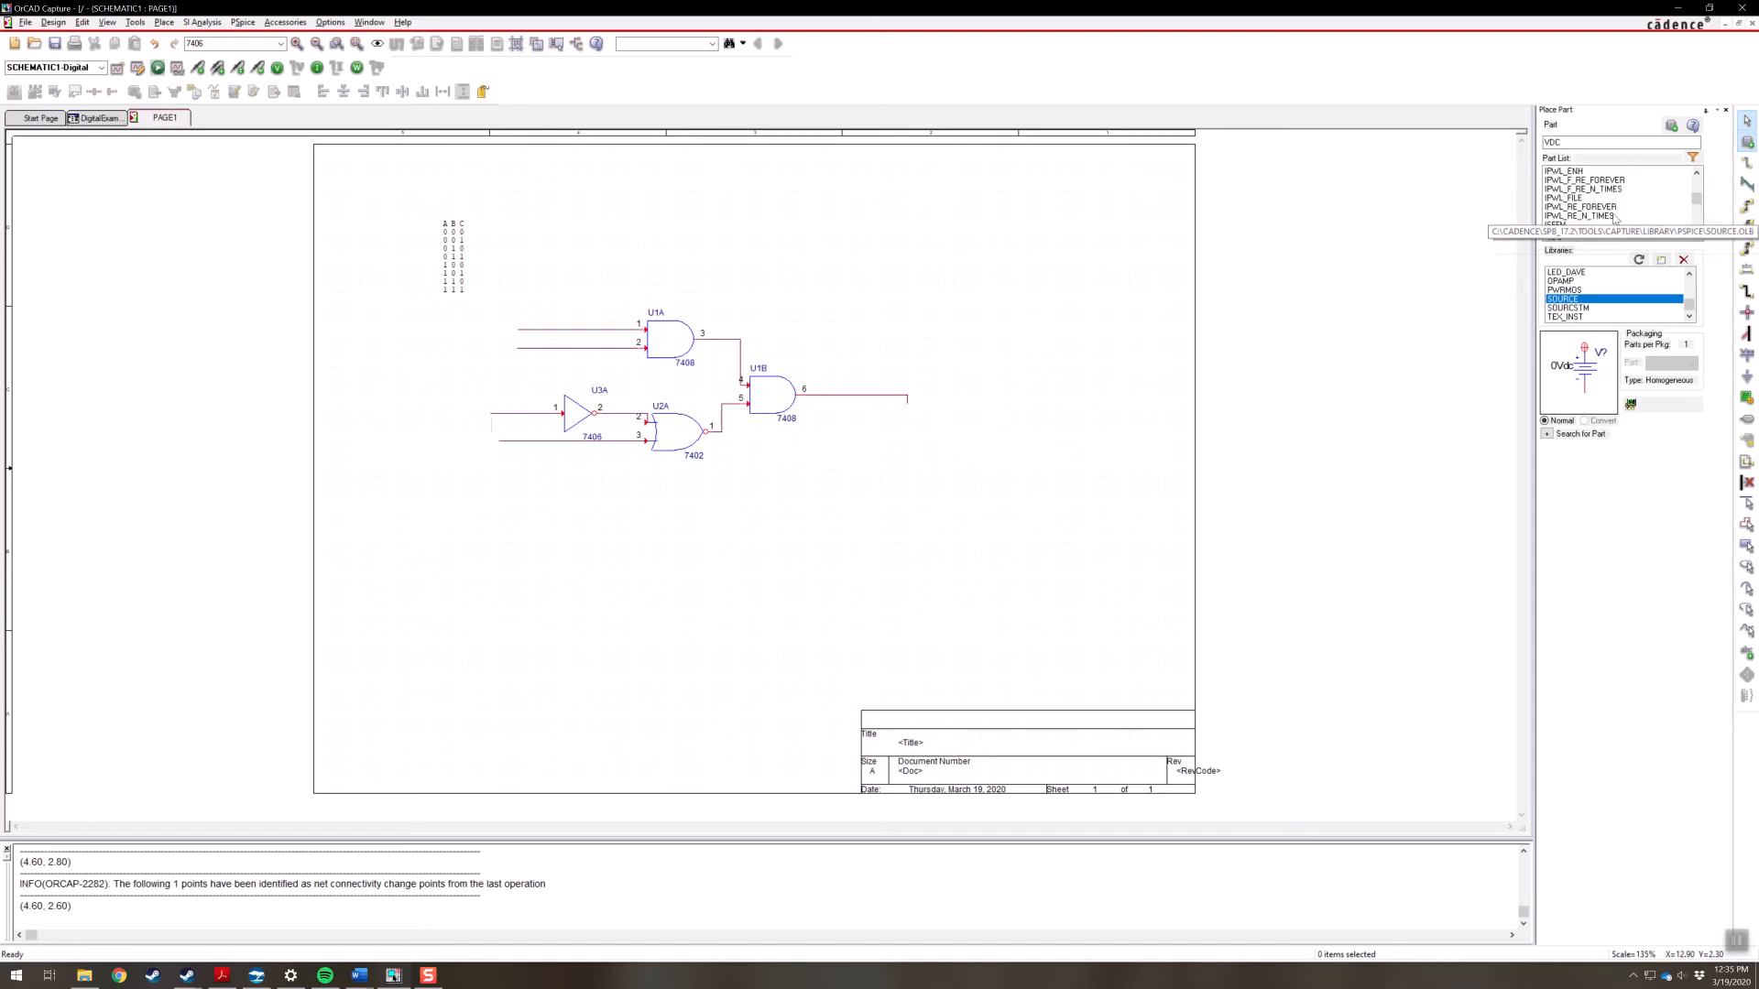
{"action": "left_click", "coordinate": [1594, 188]}
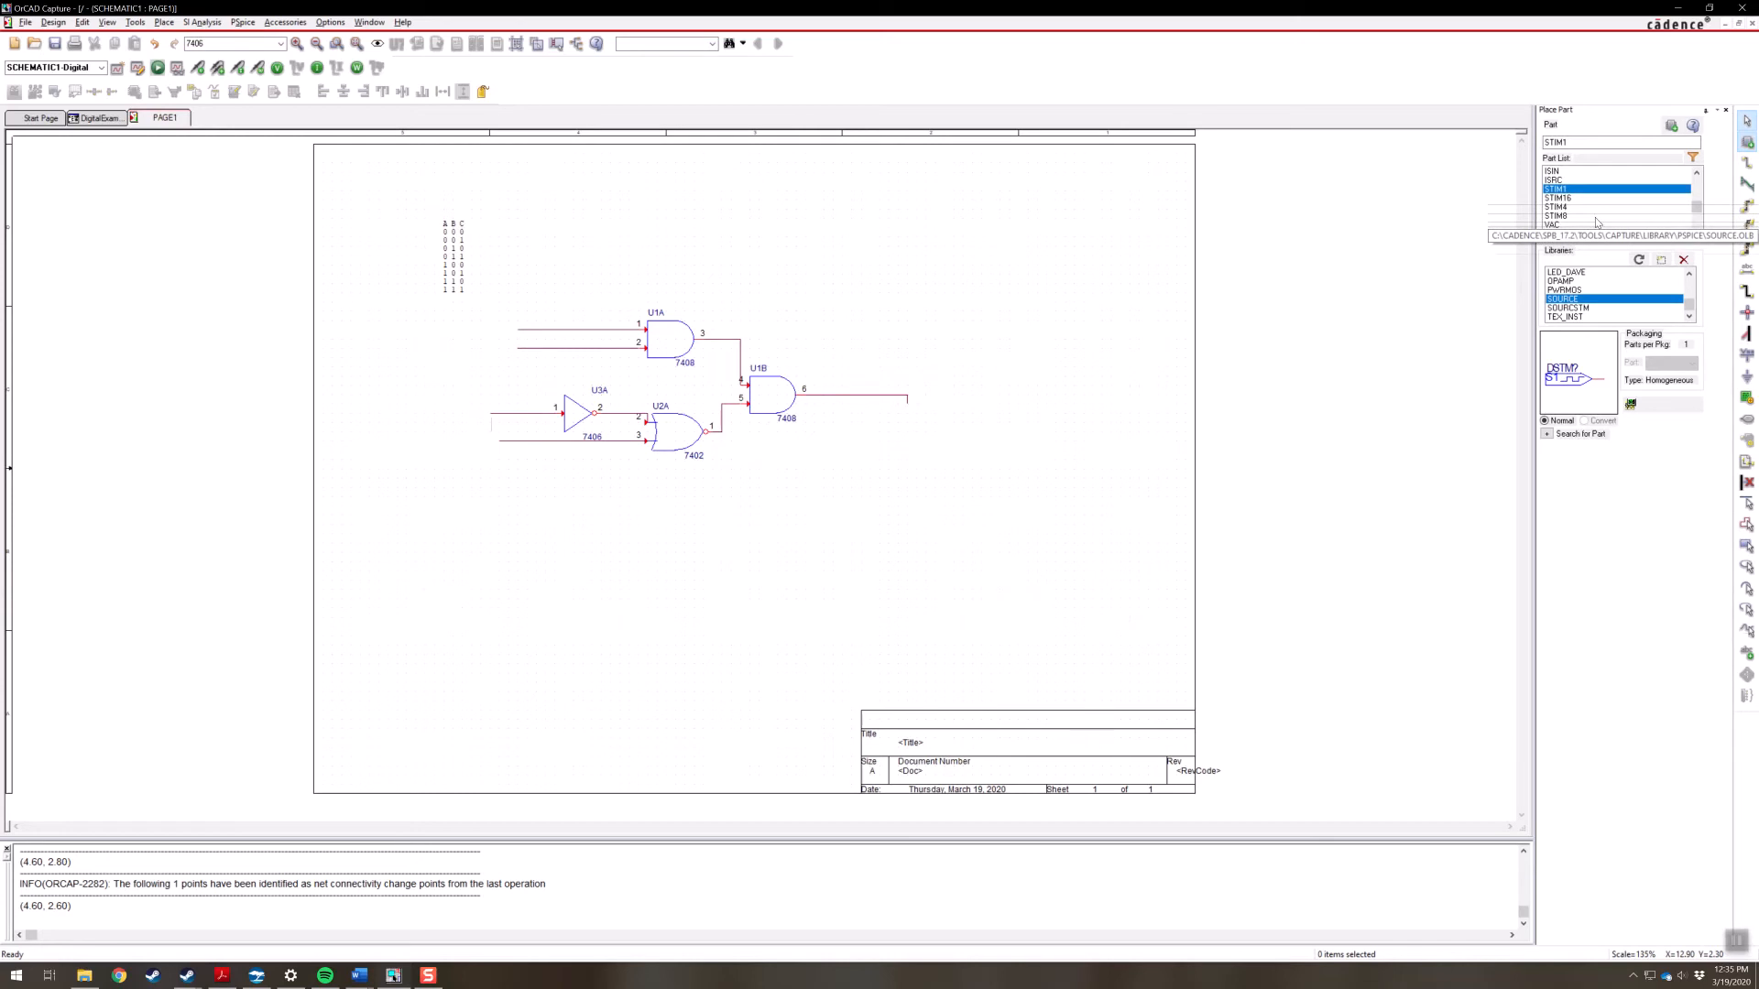
{"action": "left_click", "coordinate": [1557, 208]}
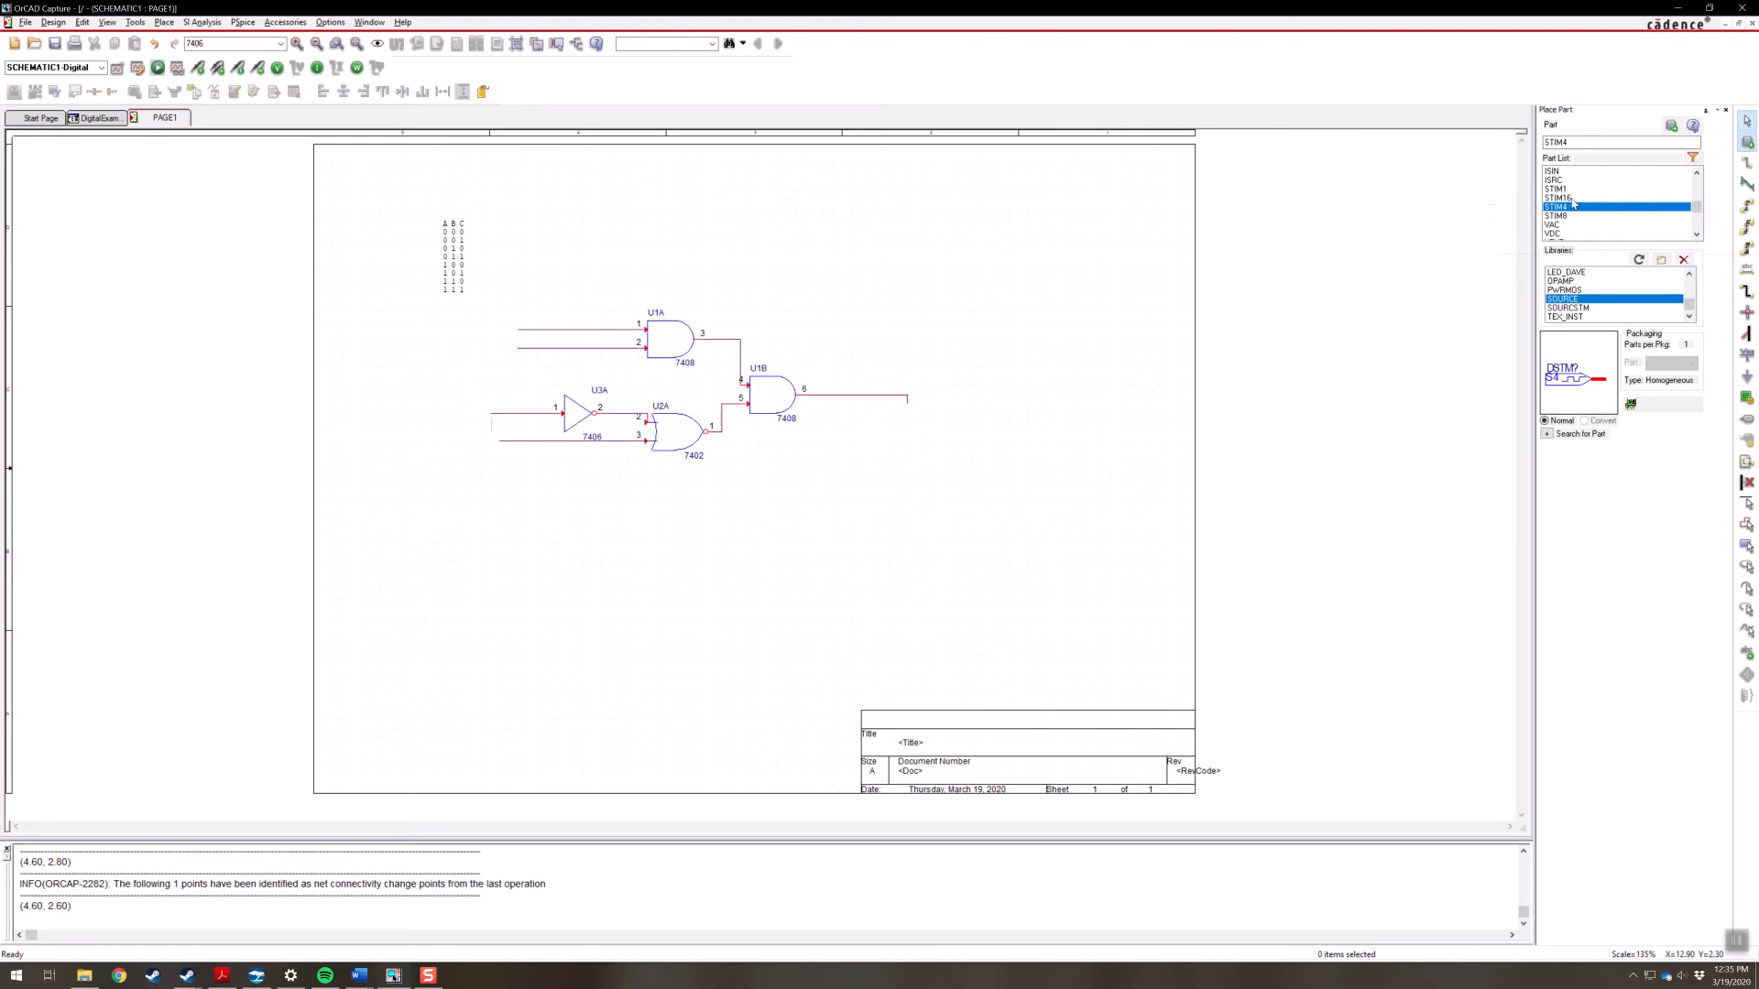
{"action": "left_click", "coordinate": [1565, 189]}
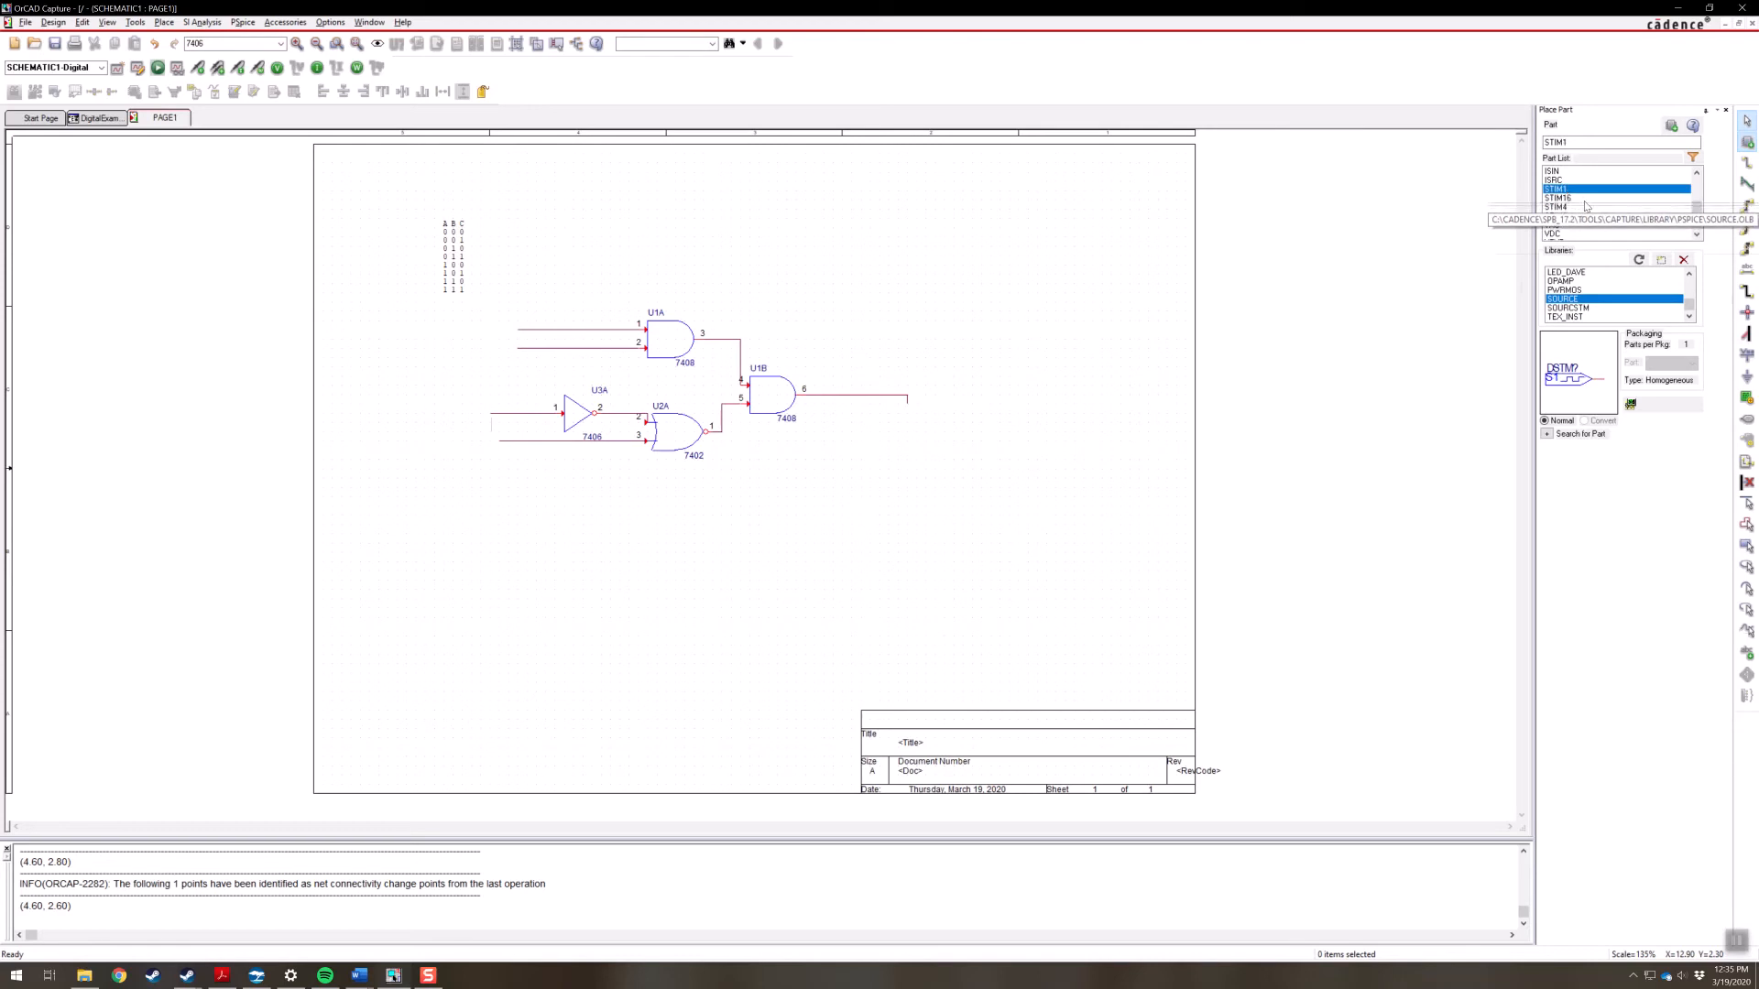
{"action": "double_click", "coordinate": [1570, 191]}
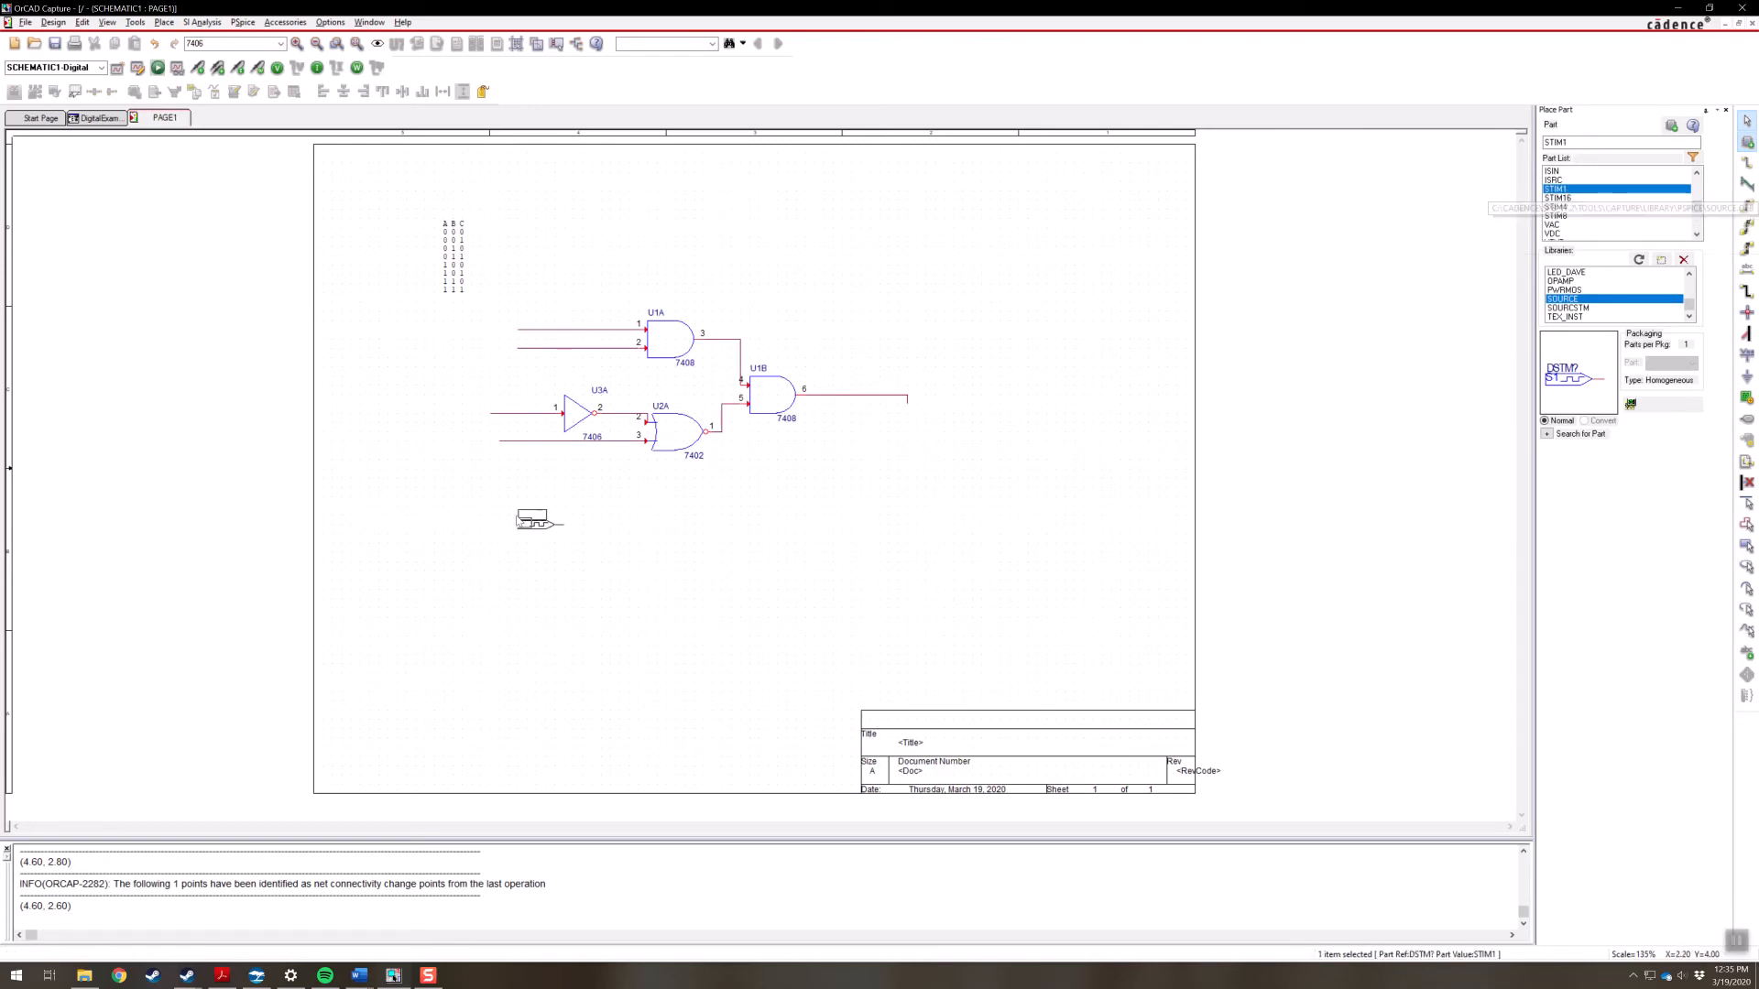
{"action": "left_click", "coordinate": [427, 330]}
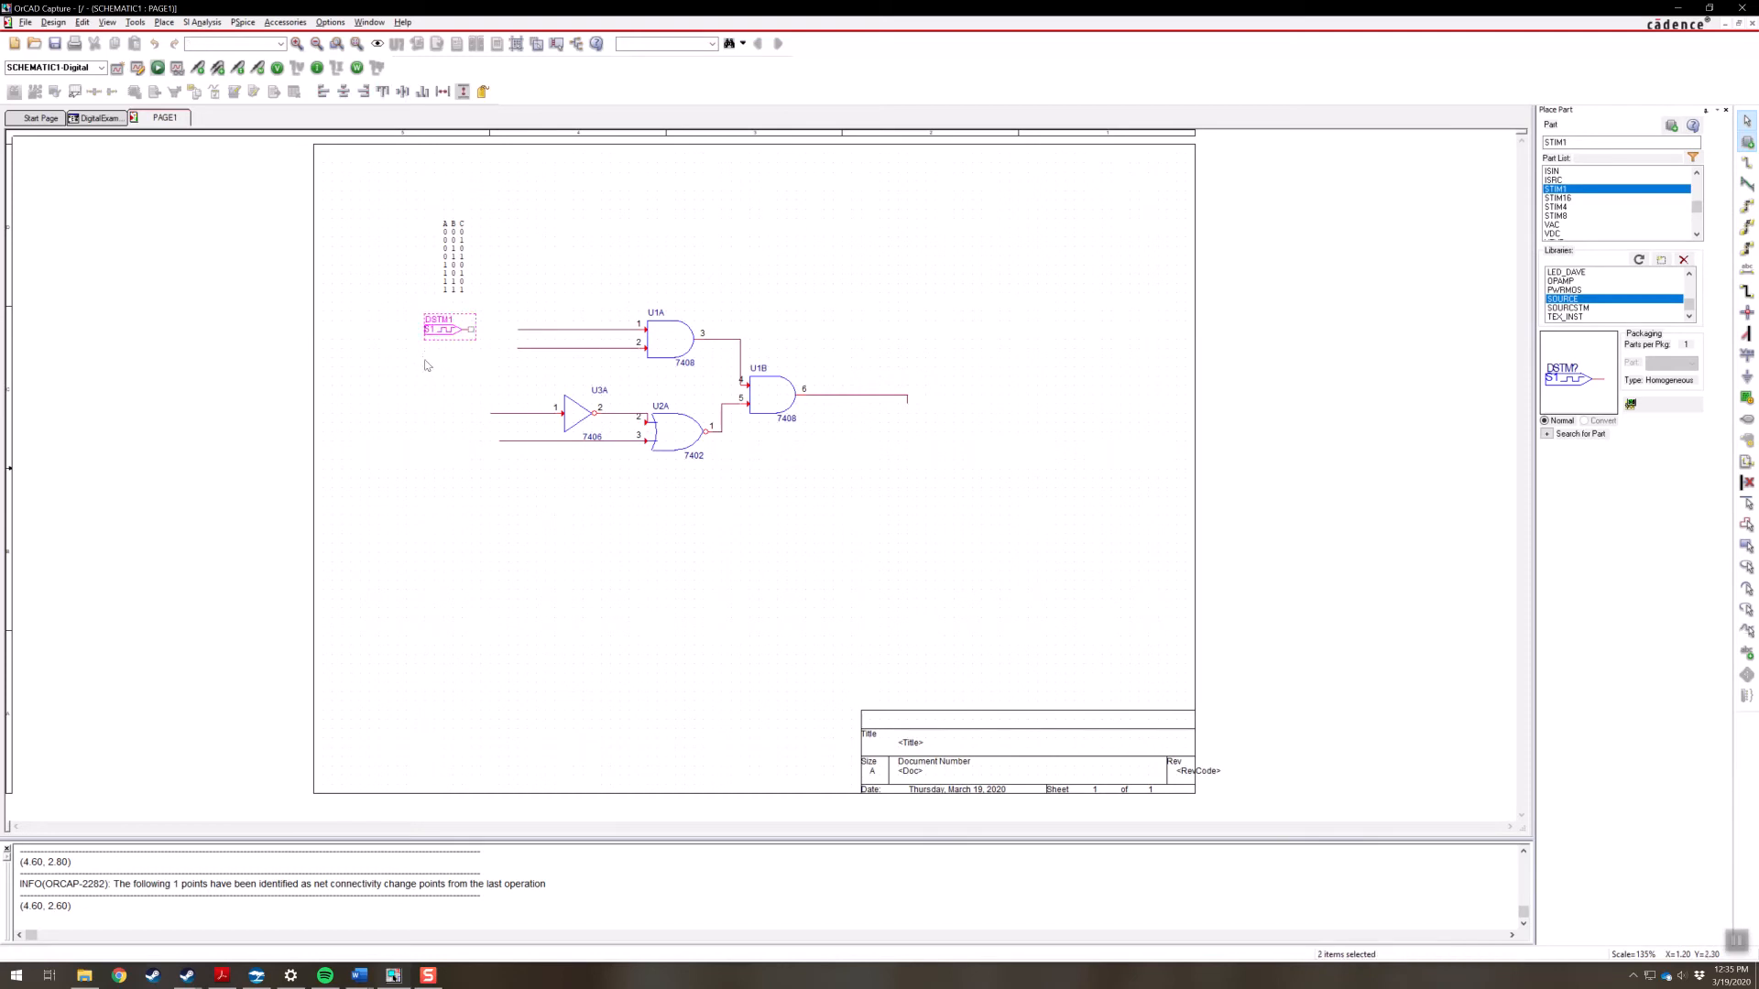
{"action": "left_click", "coordinate": [426, 399]}
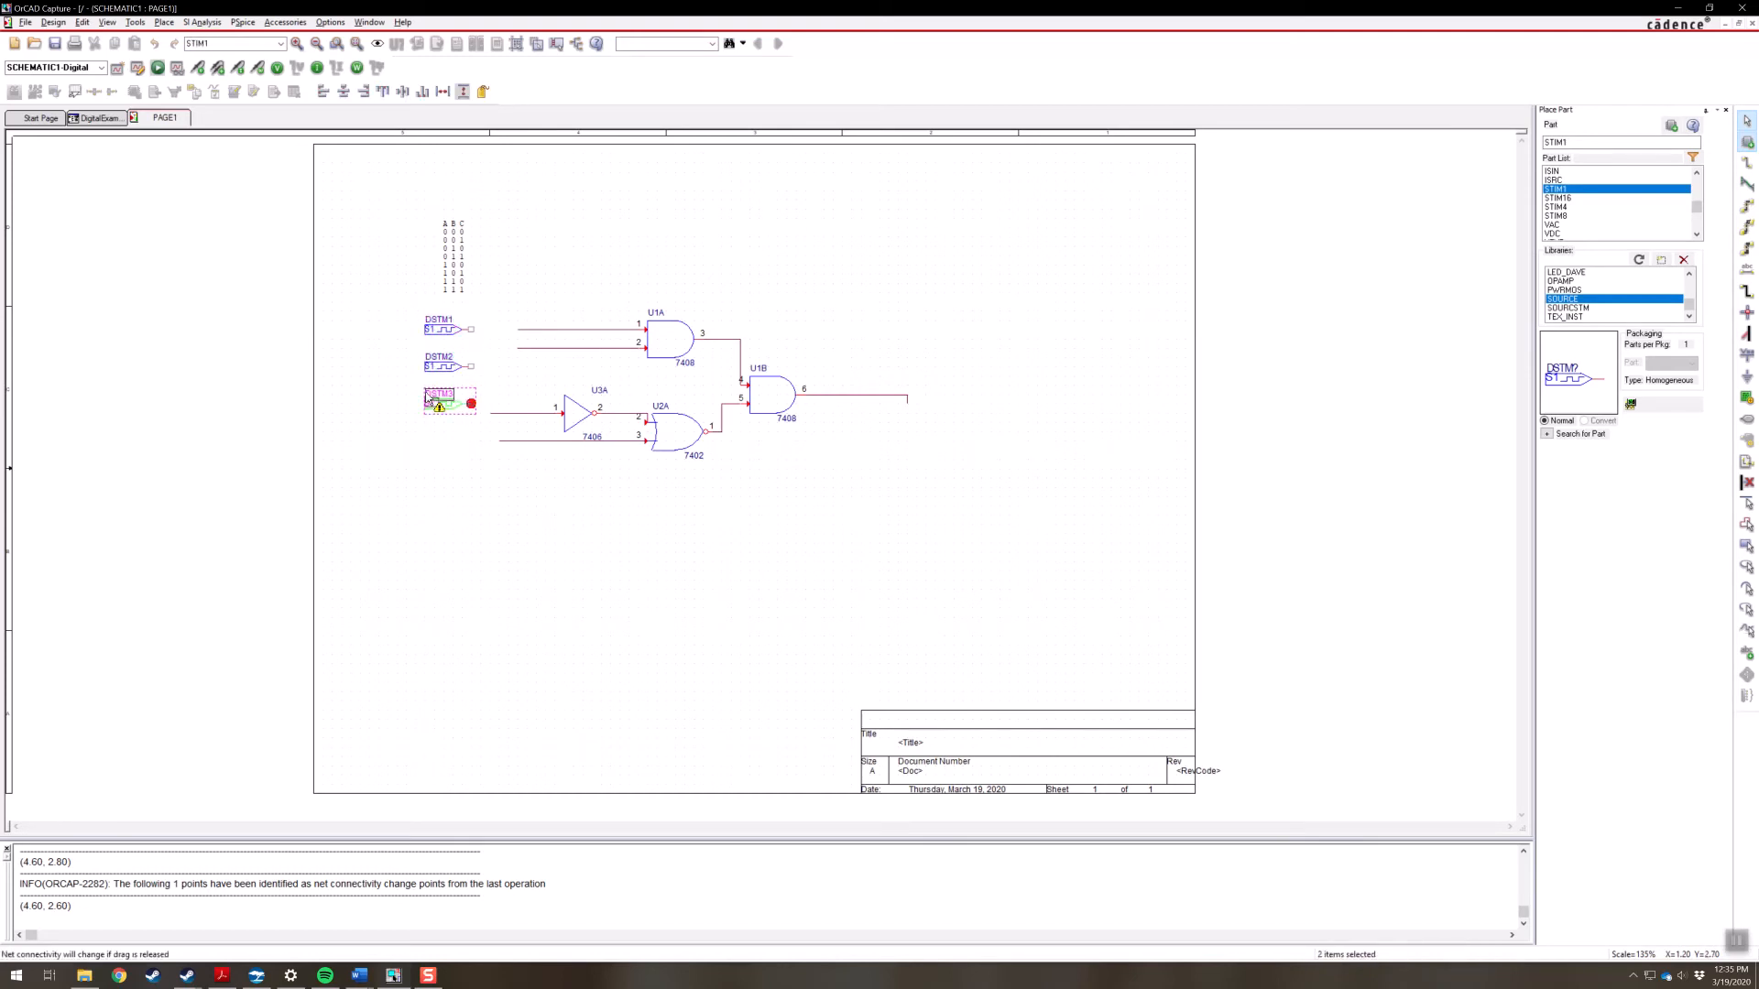
{"action": "double_click", "coordinate": [438, 331]}
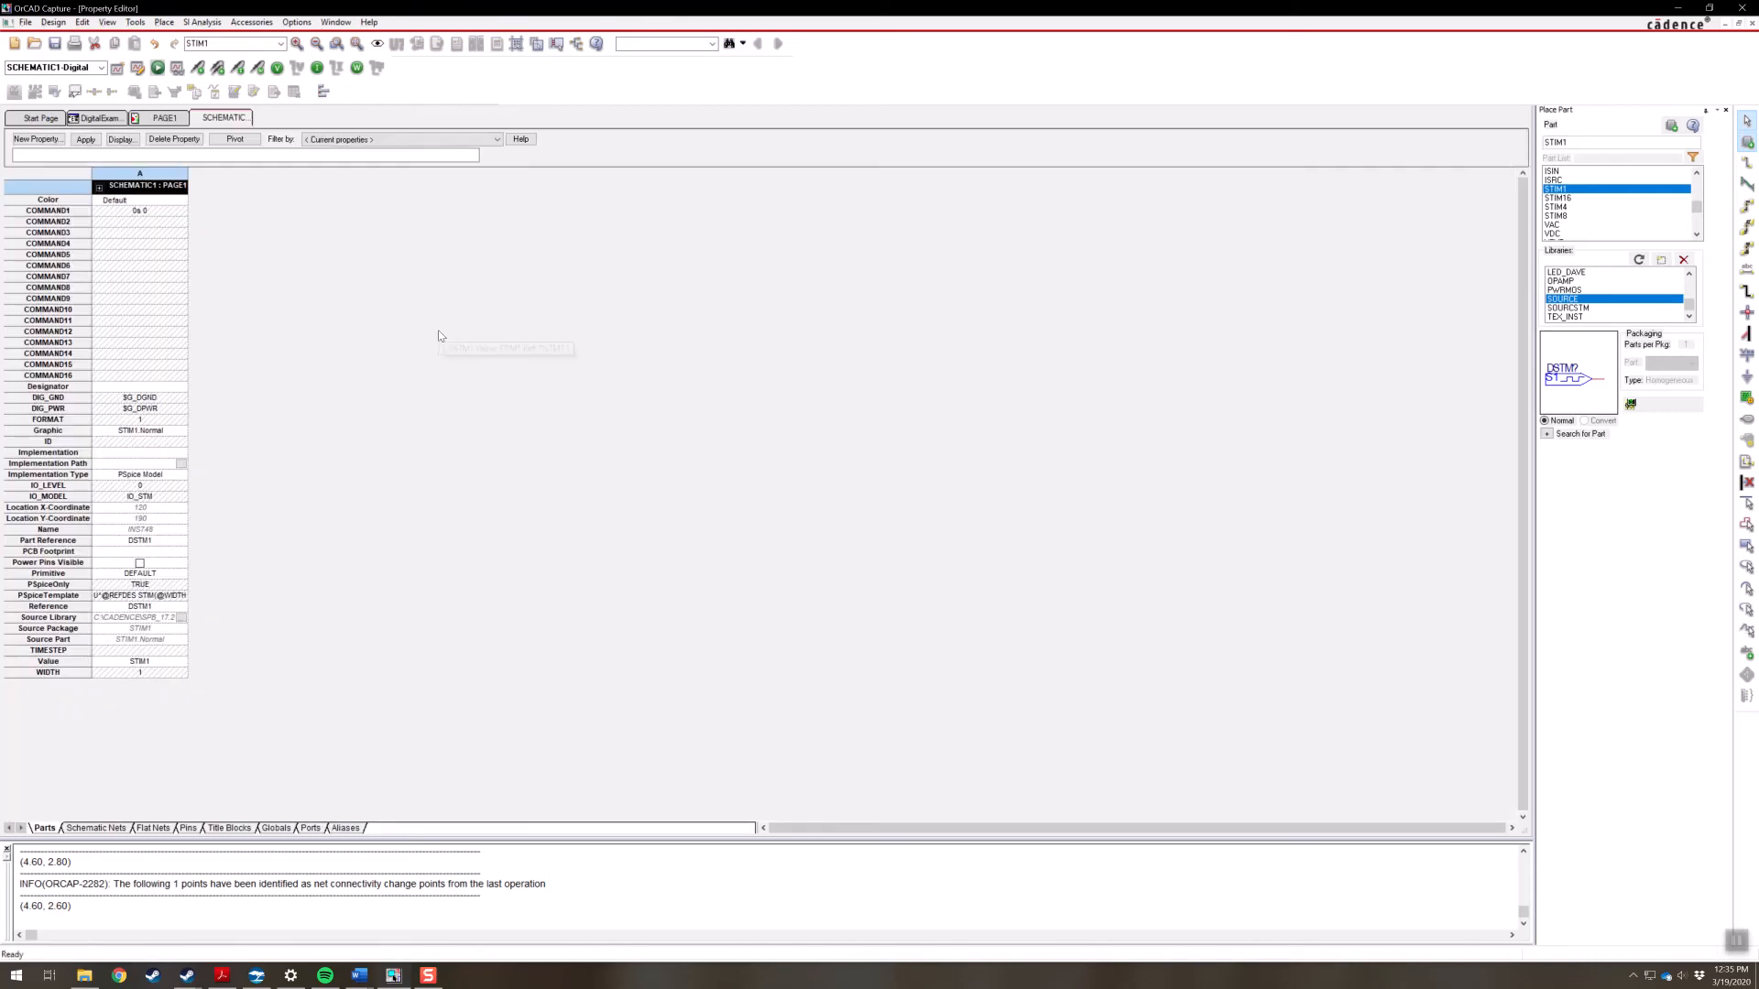
{"action": "right_click", "coordinate": [226, 119]}
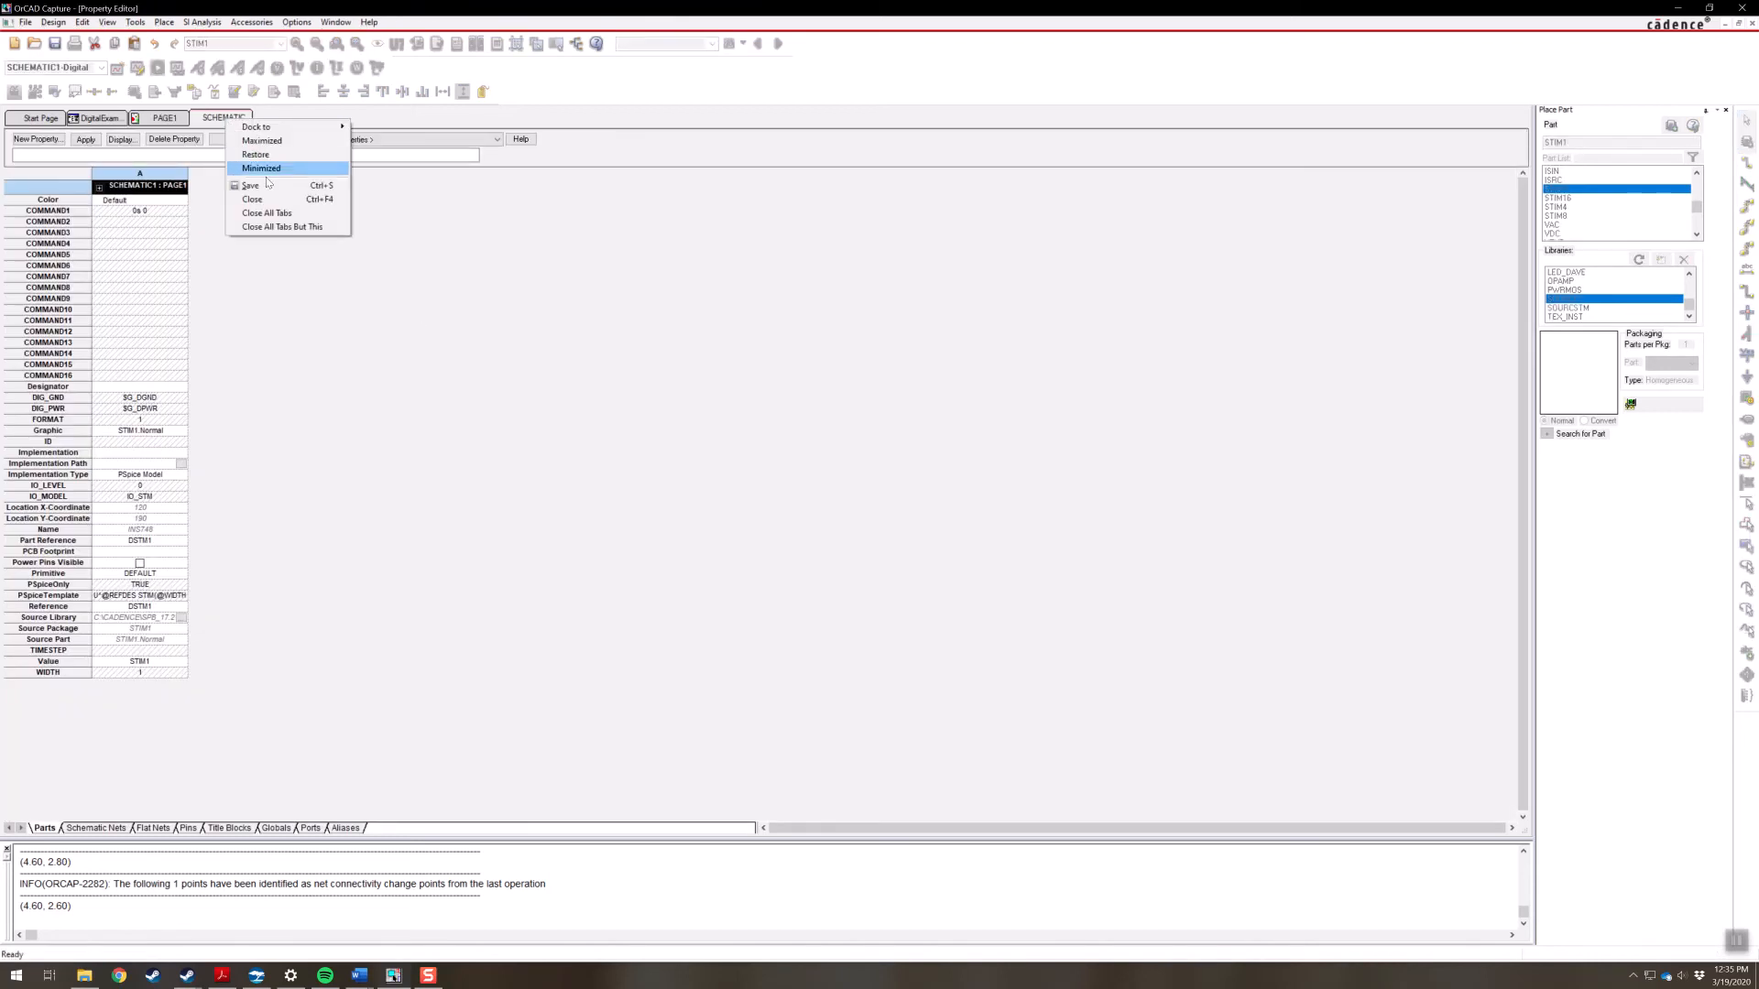
{"action": "left_click", "coordinate": [265, 199]}
Rename the three stimulus sources STMA, STMB and STMC from top to bottom
{"action": "left_click", "coordinate": [438, 323]}
{"action": "double_click", "coordinate": [438, 323]}
{"action": "type", "text": "STIM1"}
{"action": "key", "text": "Return"}
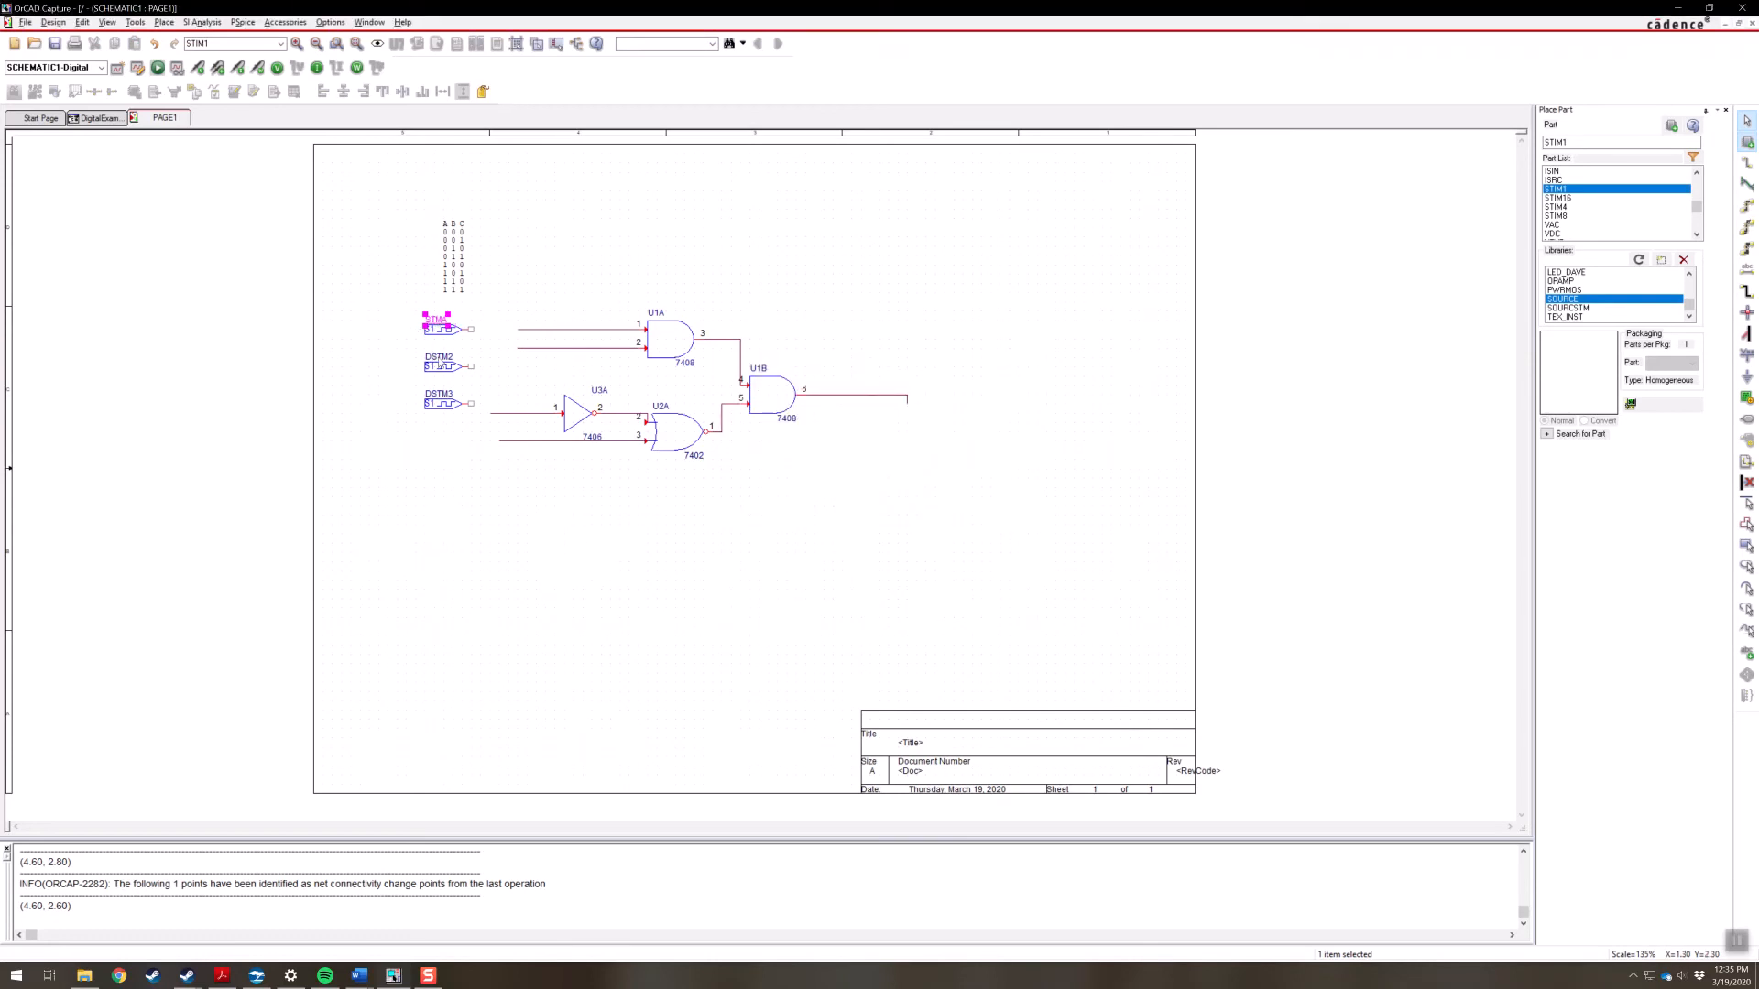
{"action": "left_click", "coordinate": [440, 358]}
{"action": "double_click", "coordinate": [440, 357]}
{"action": "type", "text": "STMB"}
{"action": "key", "text": "Return"}
{"action": "left_click", "coordinate": [440, 395]}
{"action": "double_click", "coordinate": [440, 395]}
{"action": "type", "text": "STC"}
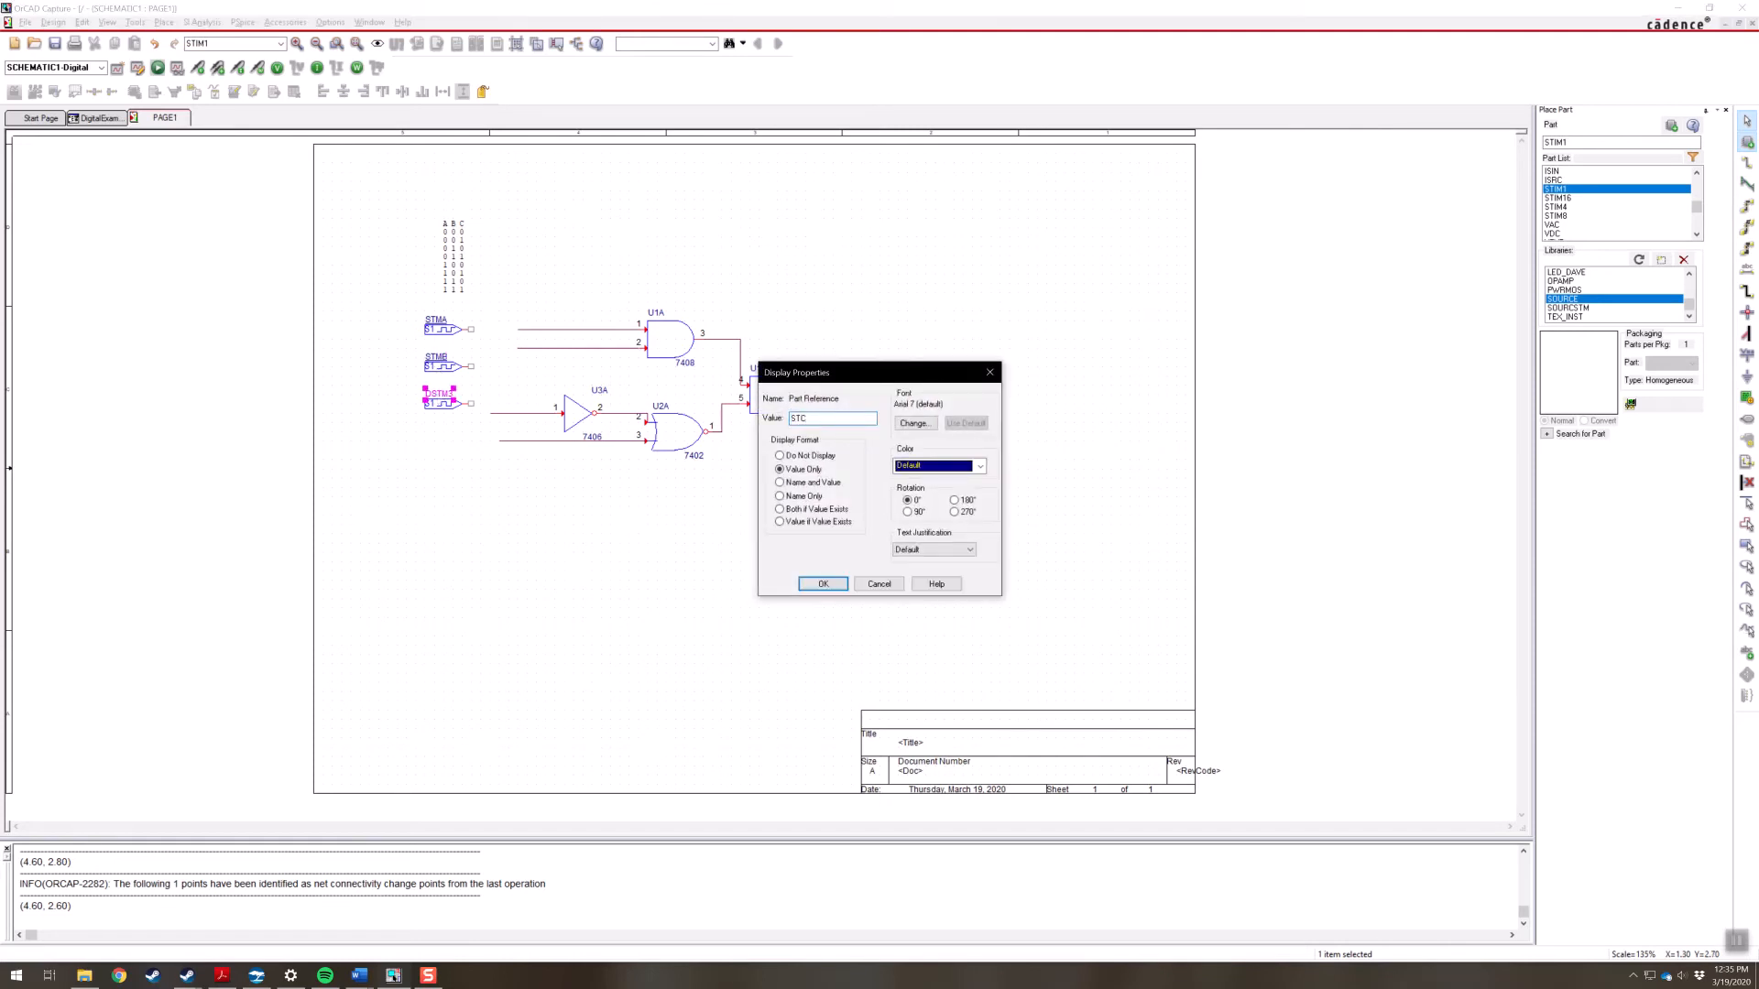
{"action": "key", "text": "Return"}
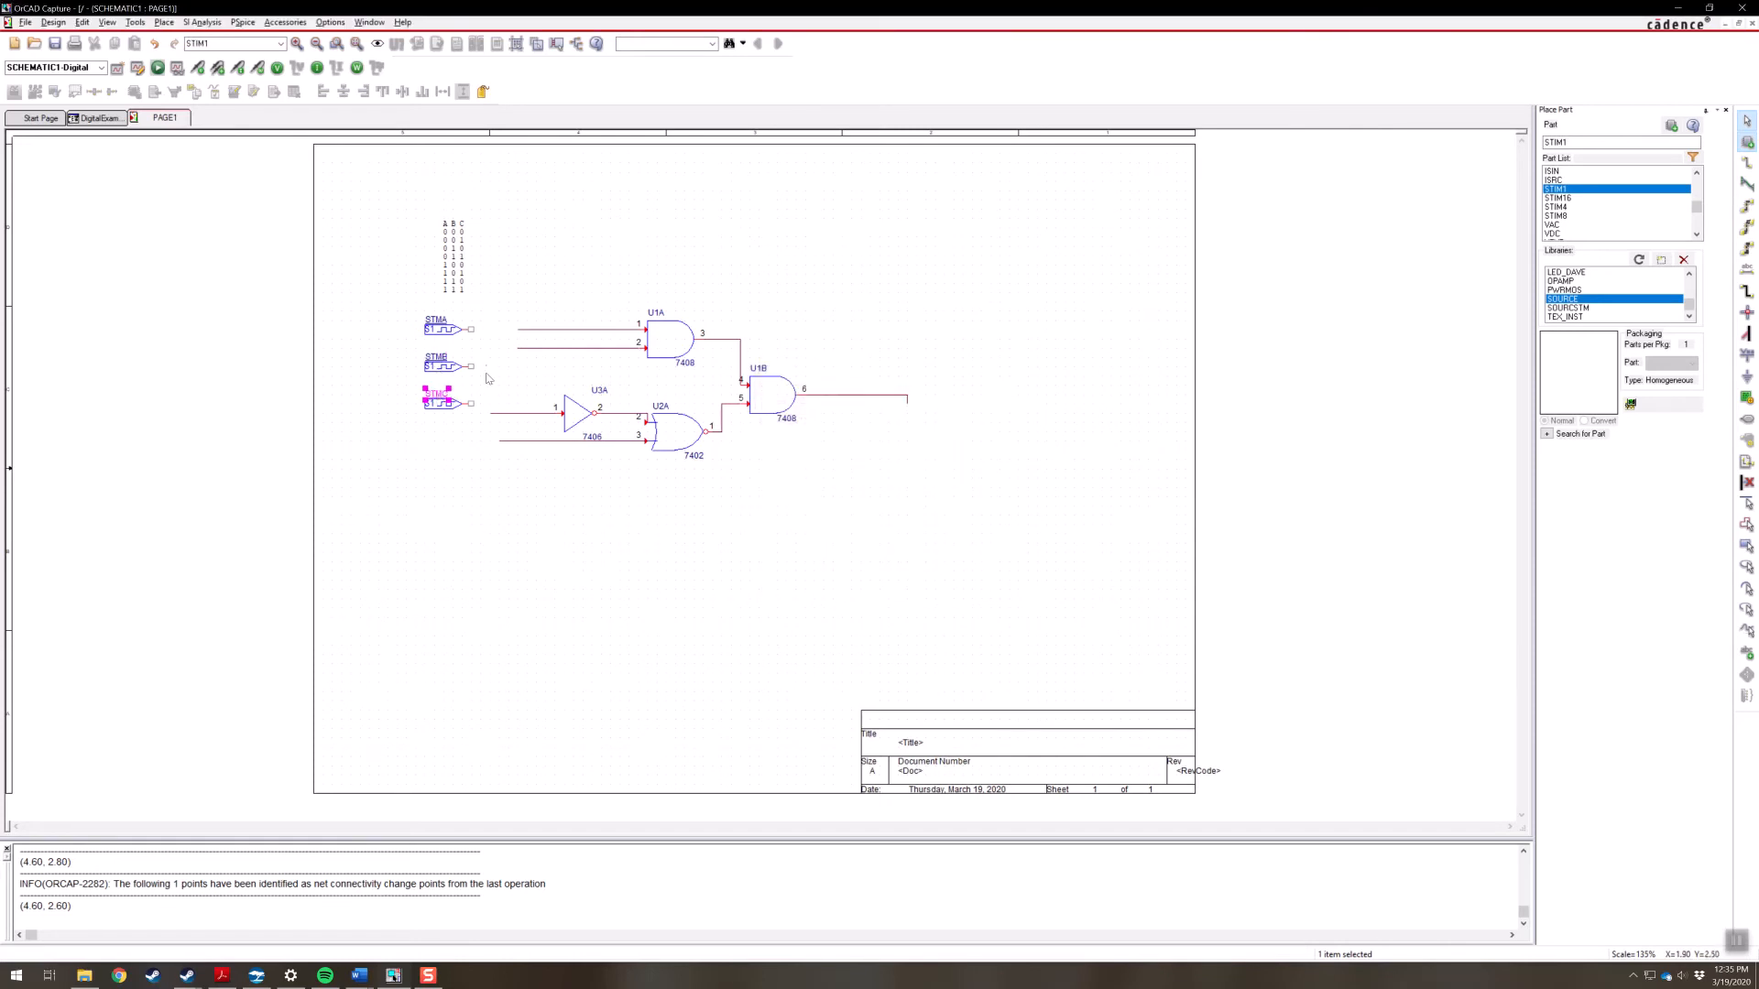
Wire STMC to the NOR gate's lower input wire and STMB to the inverter's input wire
{"action": "key", "text": "w"}
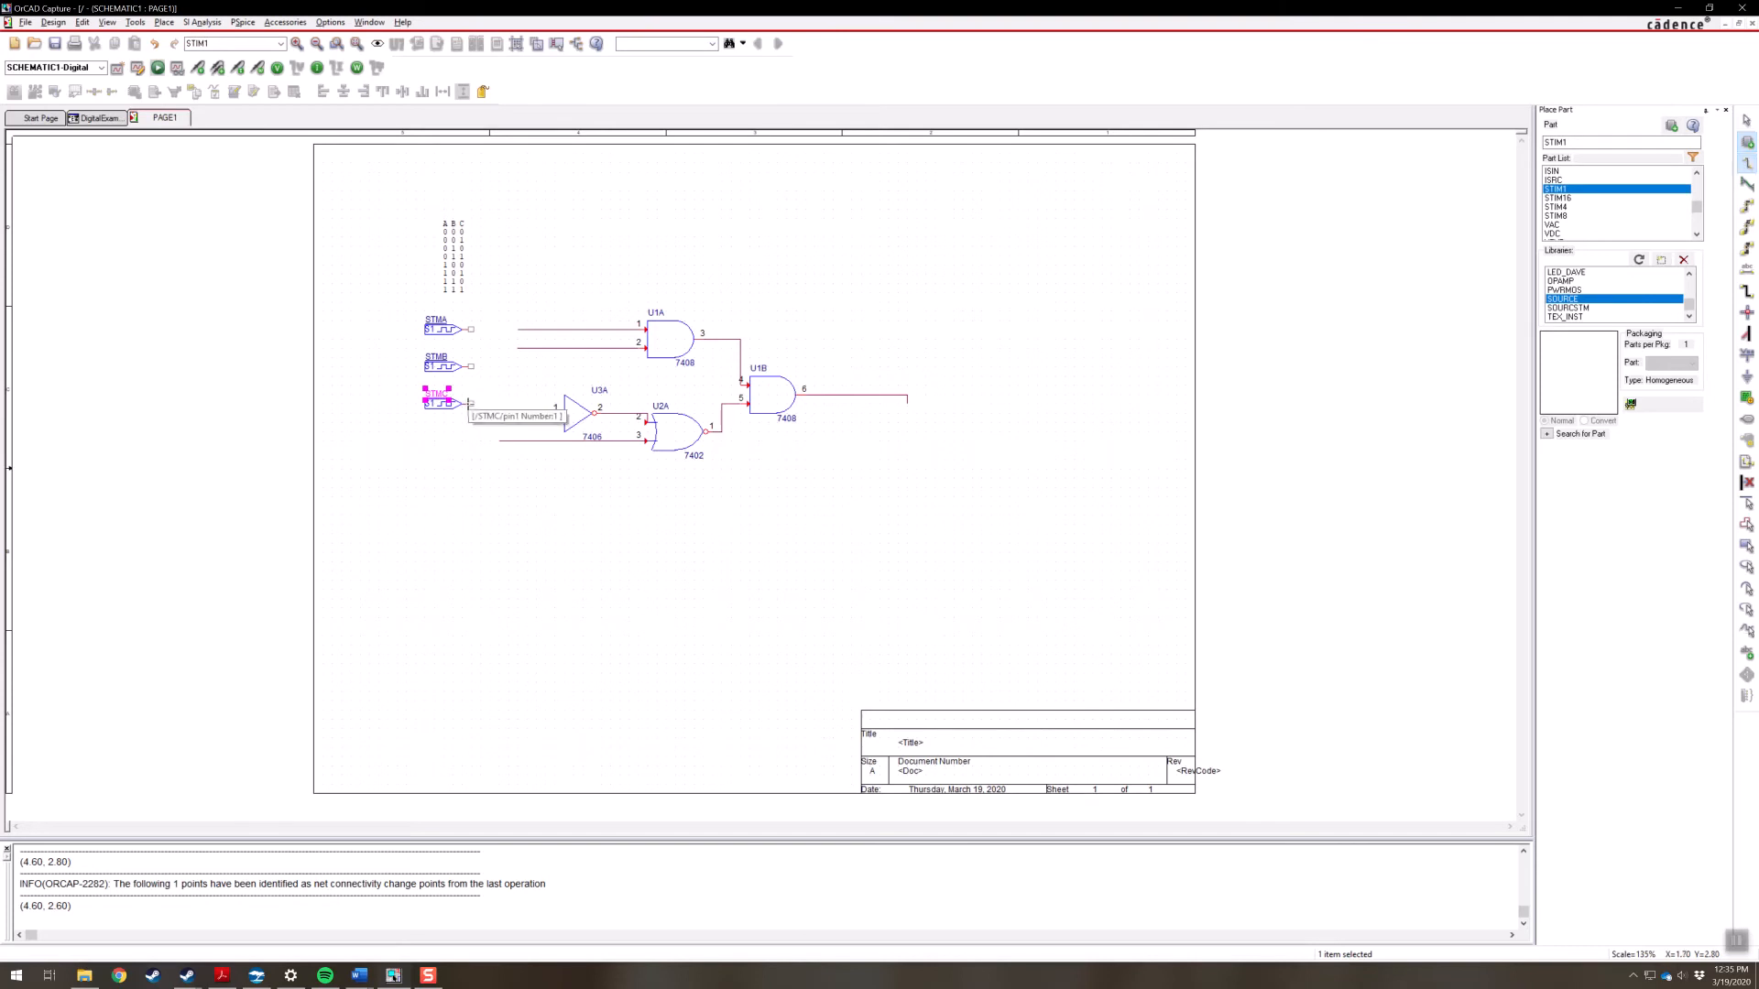
{"action": "left_click", "coordinate": [470, 404]}
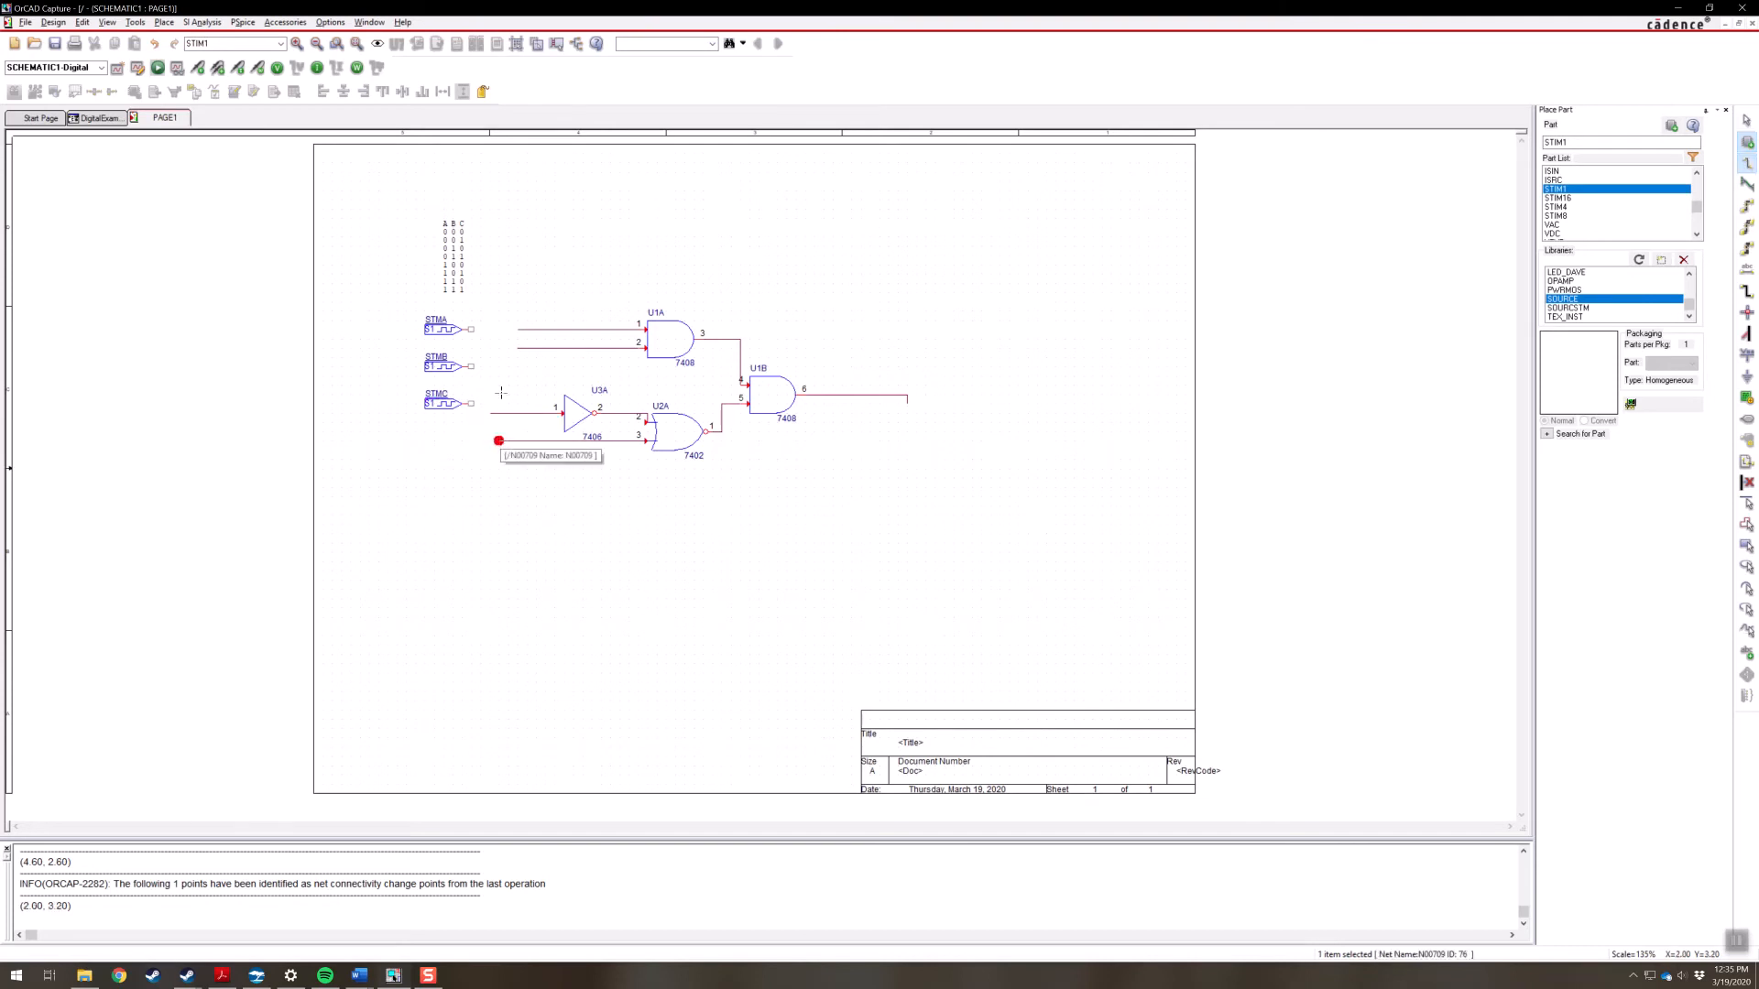
{"action": "left_click", "coordinate": [500, 441]}
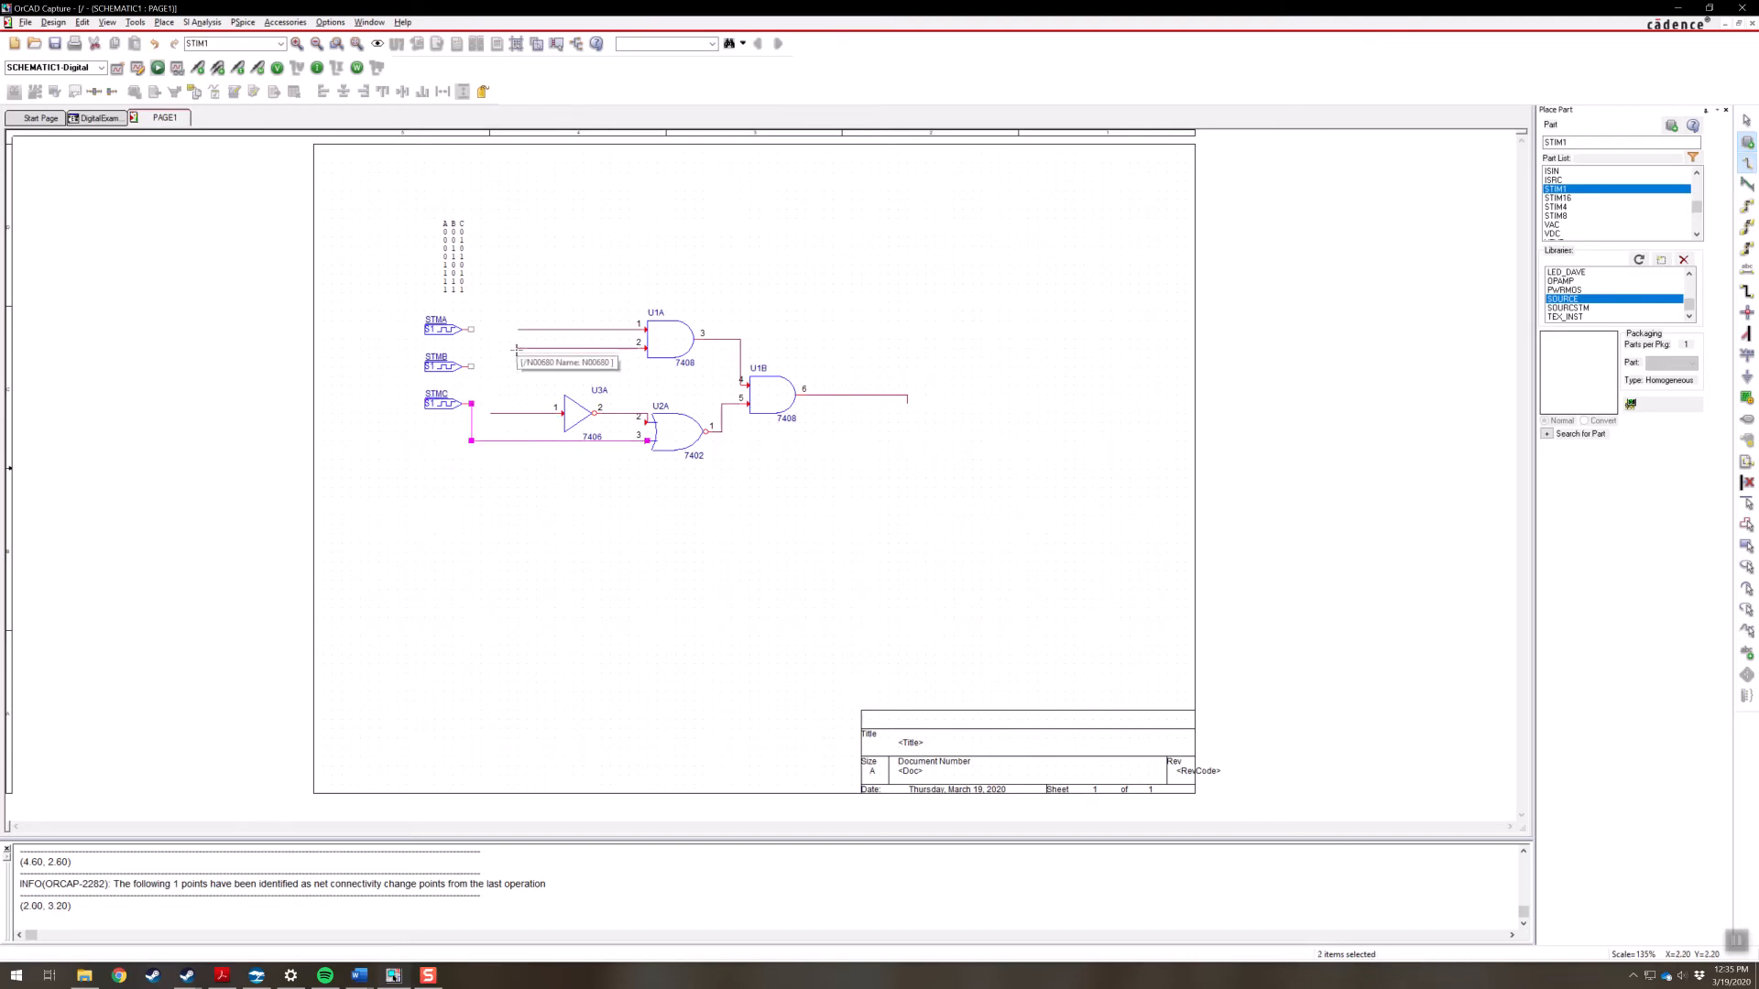
{"action": "left_click", "coordinate": [471, 366]}
{"action": "left_click", "coordinate": [490, 414]}
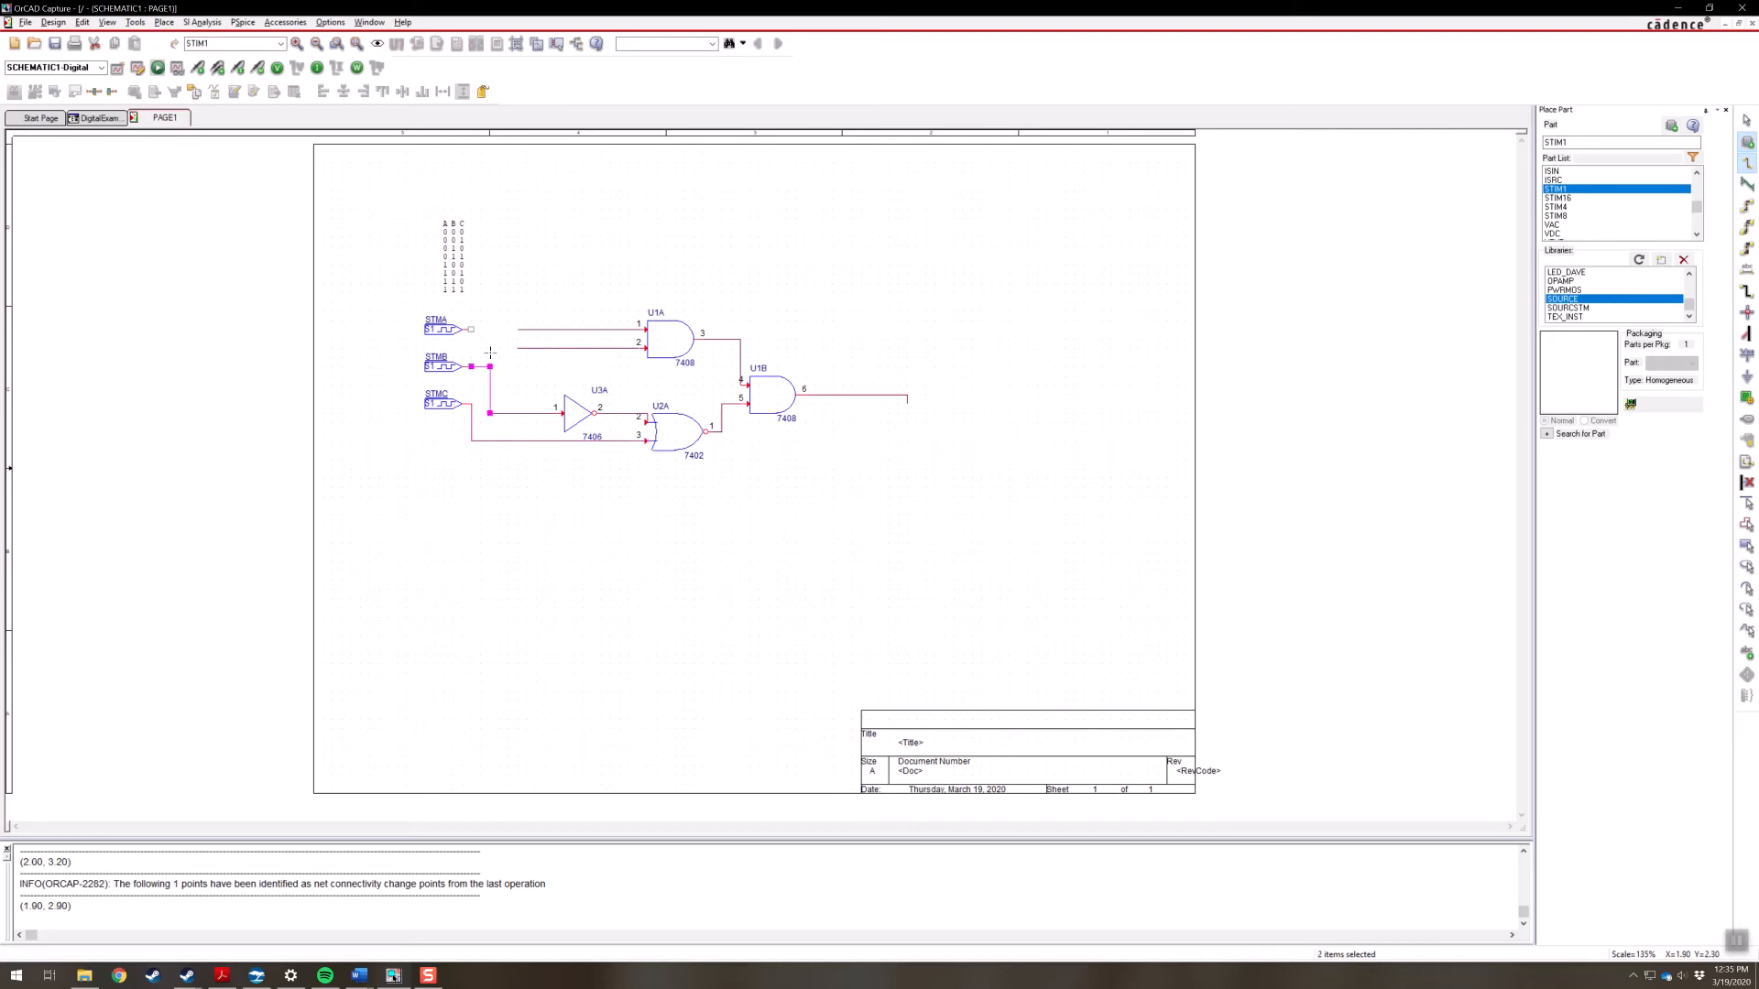
Branch STMB's wire to the first AND gate's lower input wire and connect STMA to that gate's upper input wire
{"action": "left_click", "coordinate": [516, 347]}
{"action": "left_click", "coordinate": [490, 366]}
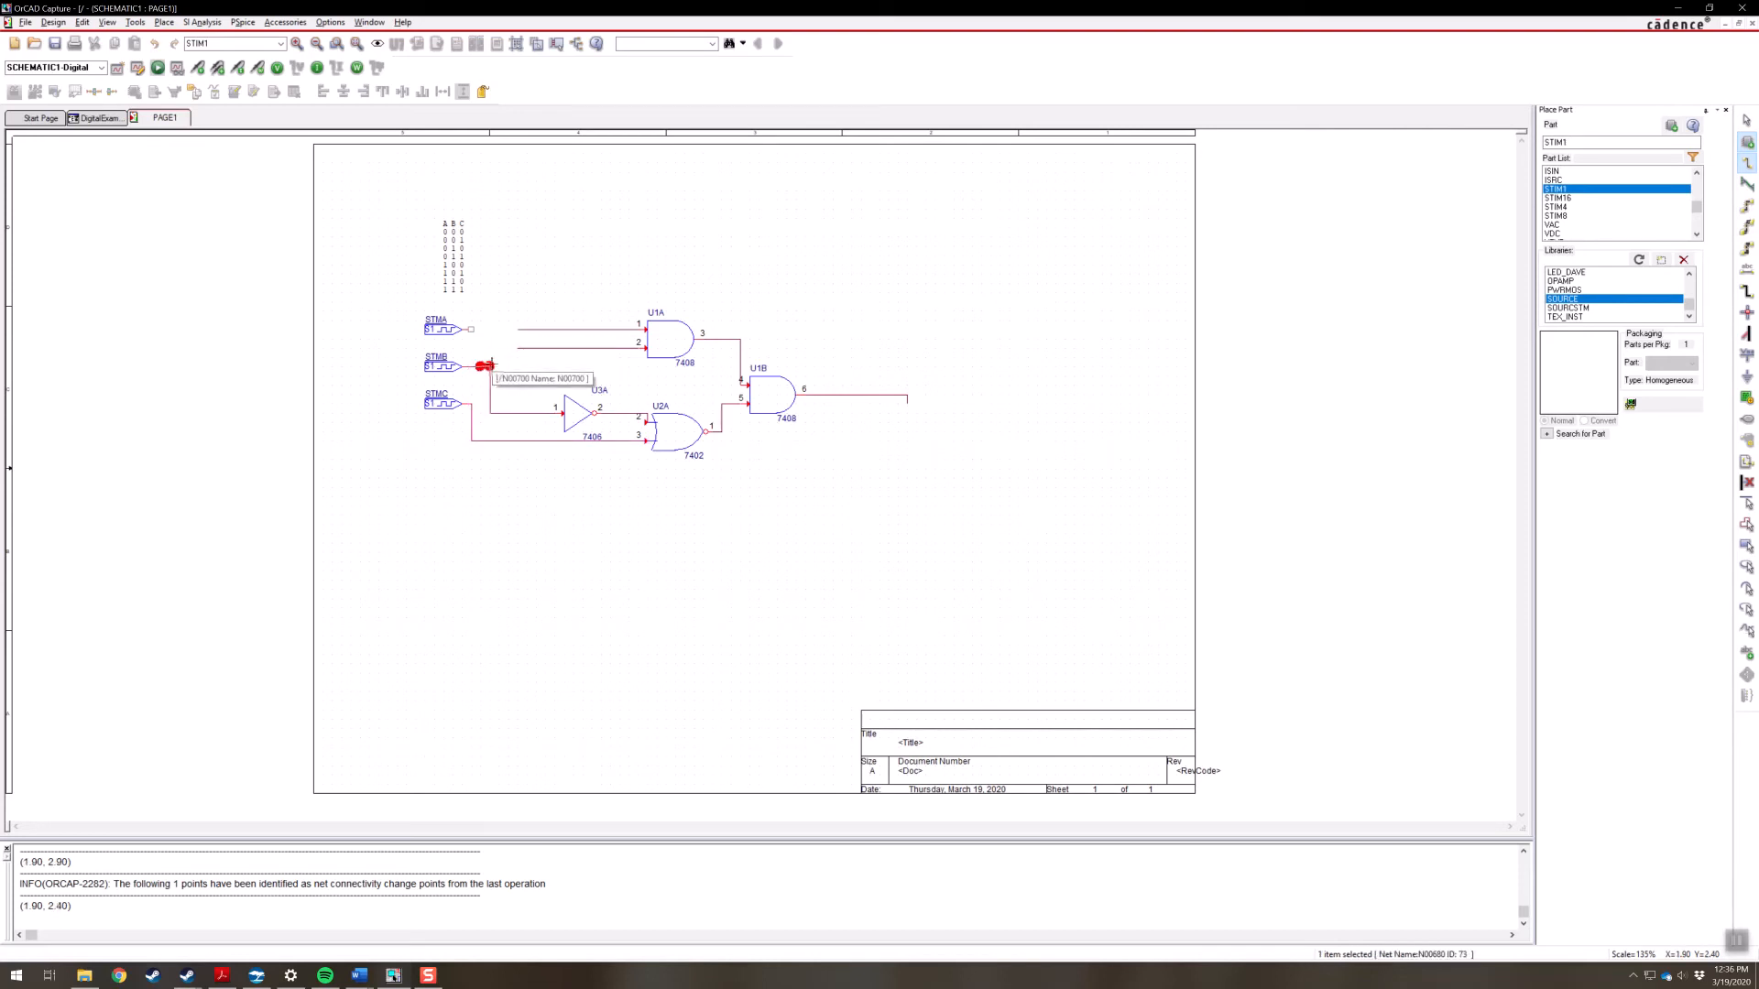
{"action": "left_click", "coordinate": [517, 328]}
{"action": "left_click_drag", "start_coordinate": [517, 329], "coordinate": [470, 329]}
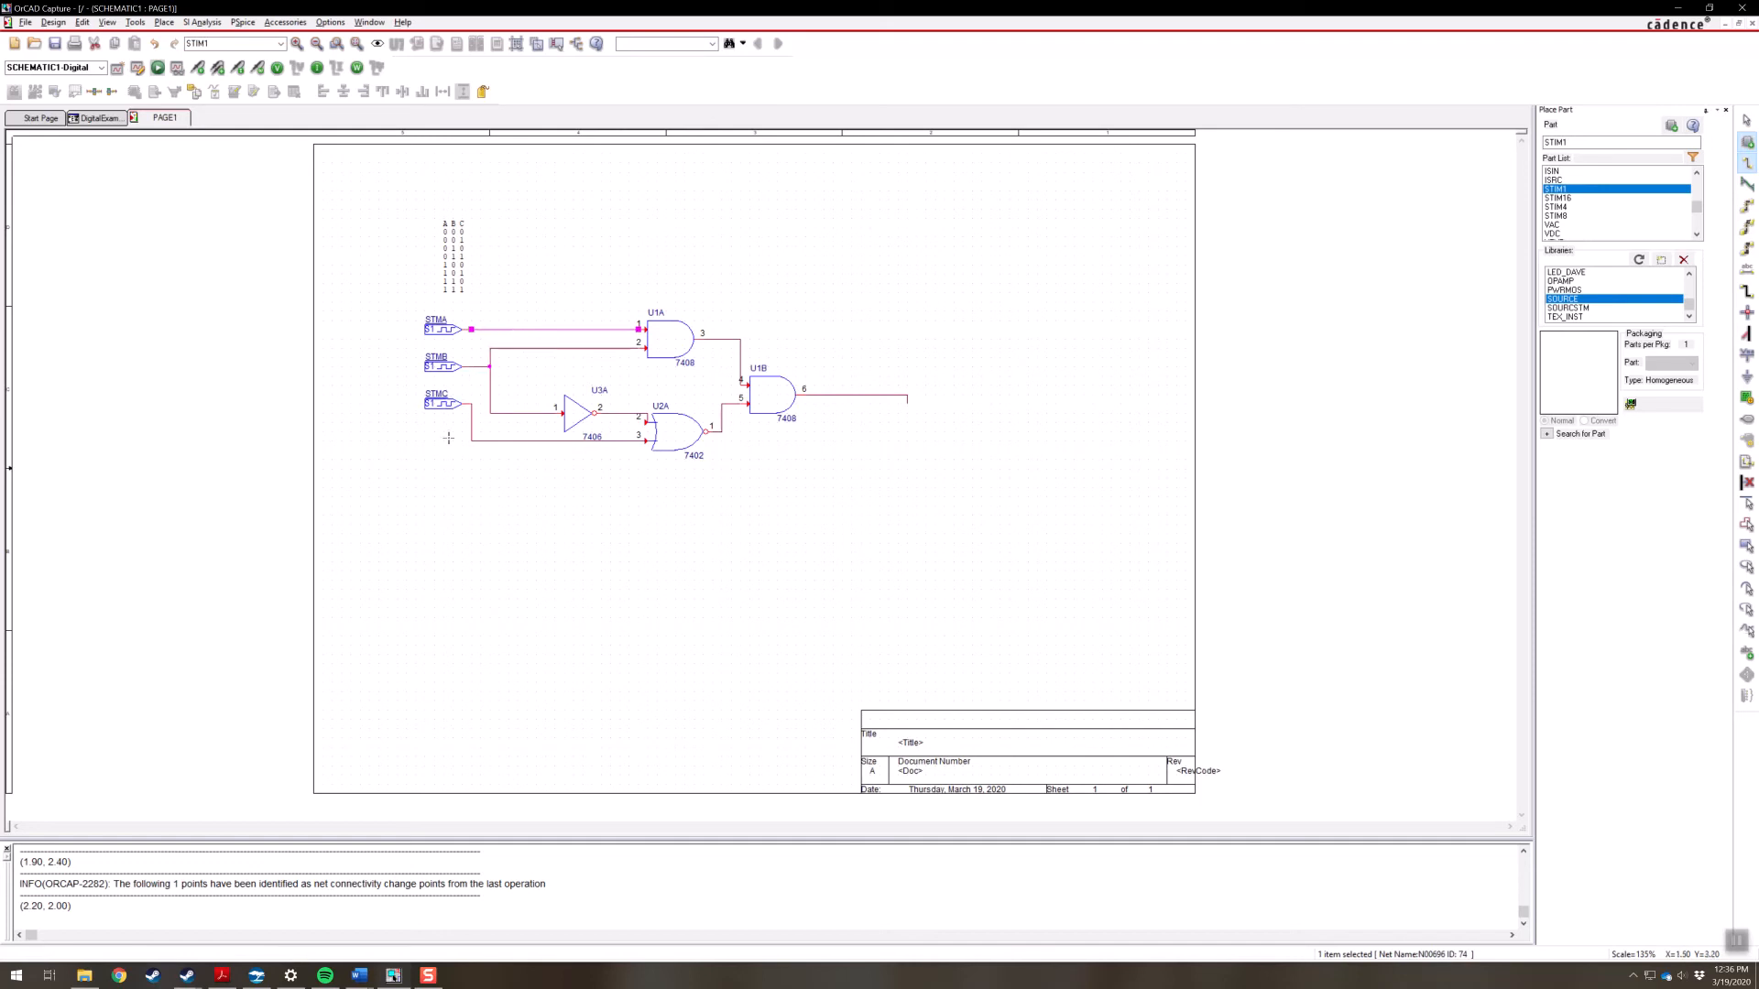
{"action": "key", "text": "Escape"}
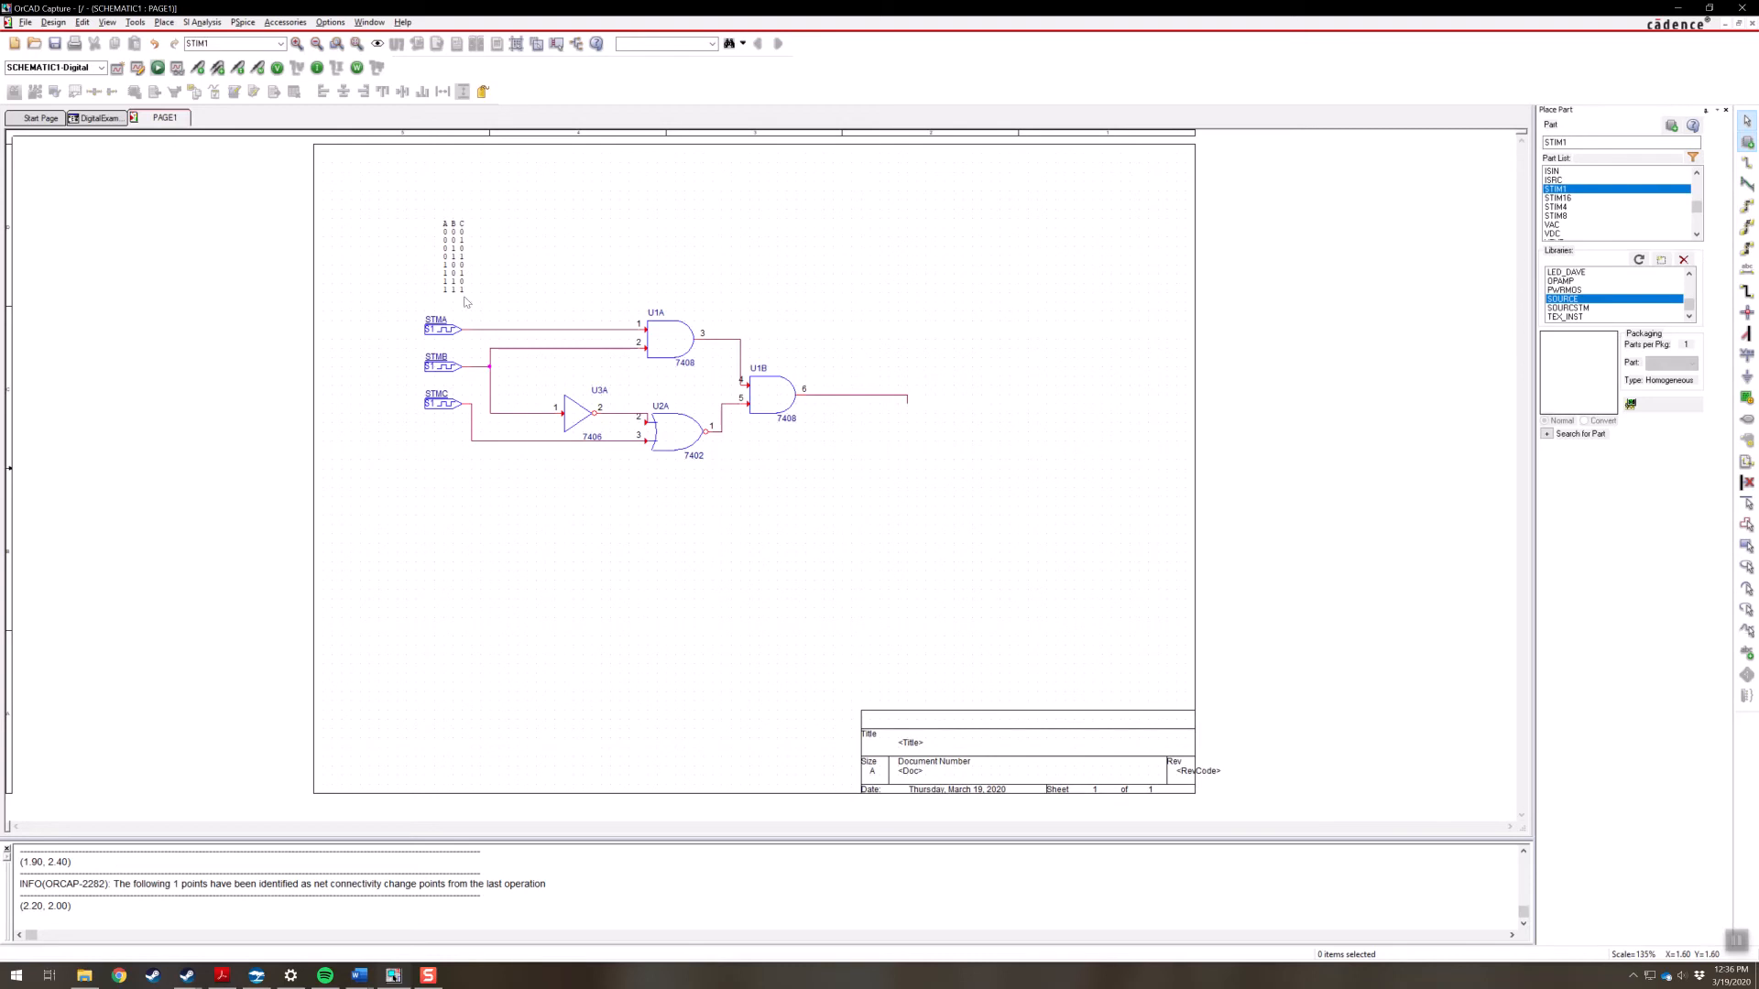
In STMC's properties, set COMMAND2 to 1s 1, COMMAND3 to 2s 0, COMMAND4 to 3s 1 and COMMAND5 to 4s 0
{"action": "double_click", "coordinate": [446, 414]}
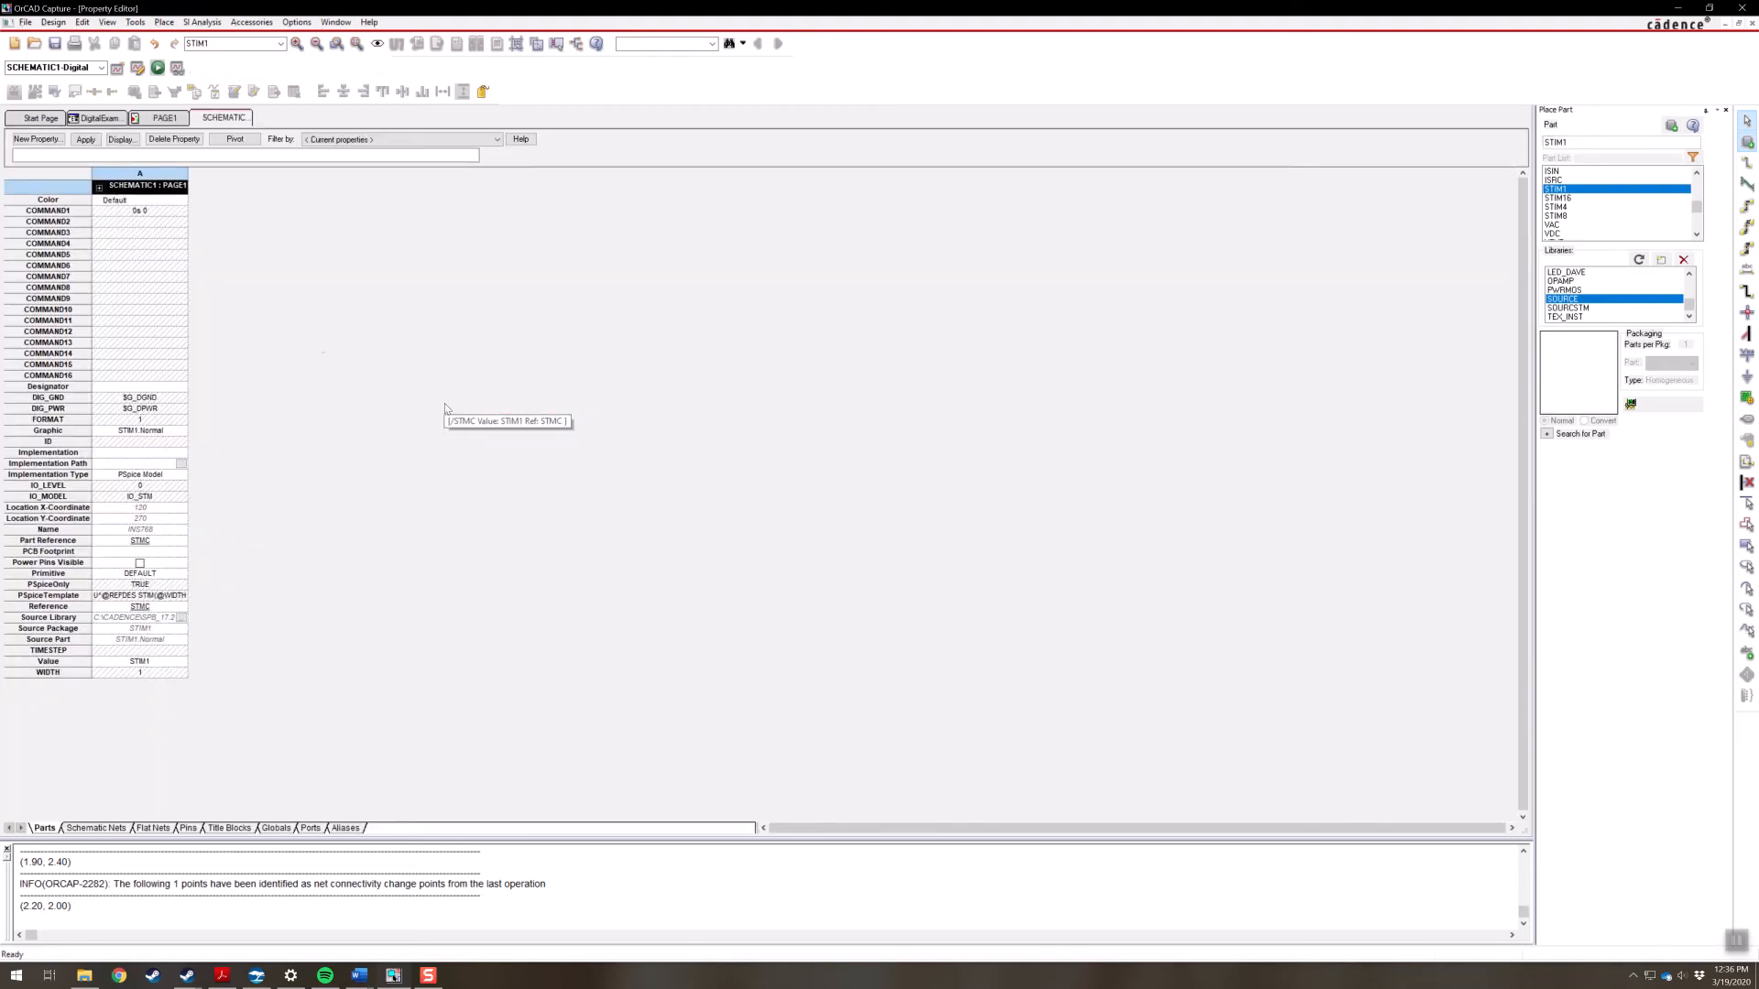
{"action": "left_click", "coordinate": [123, 213]}
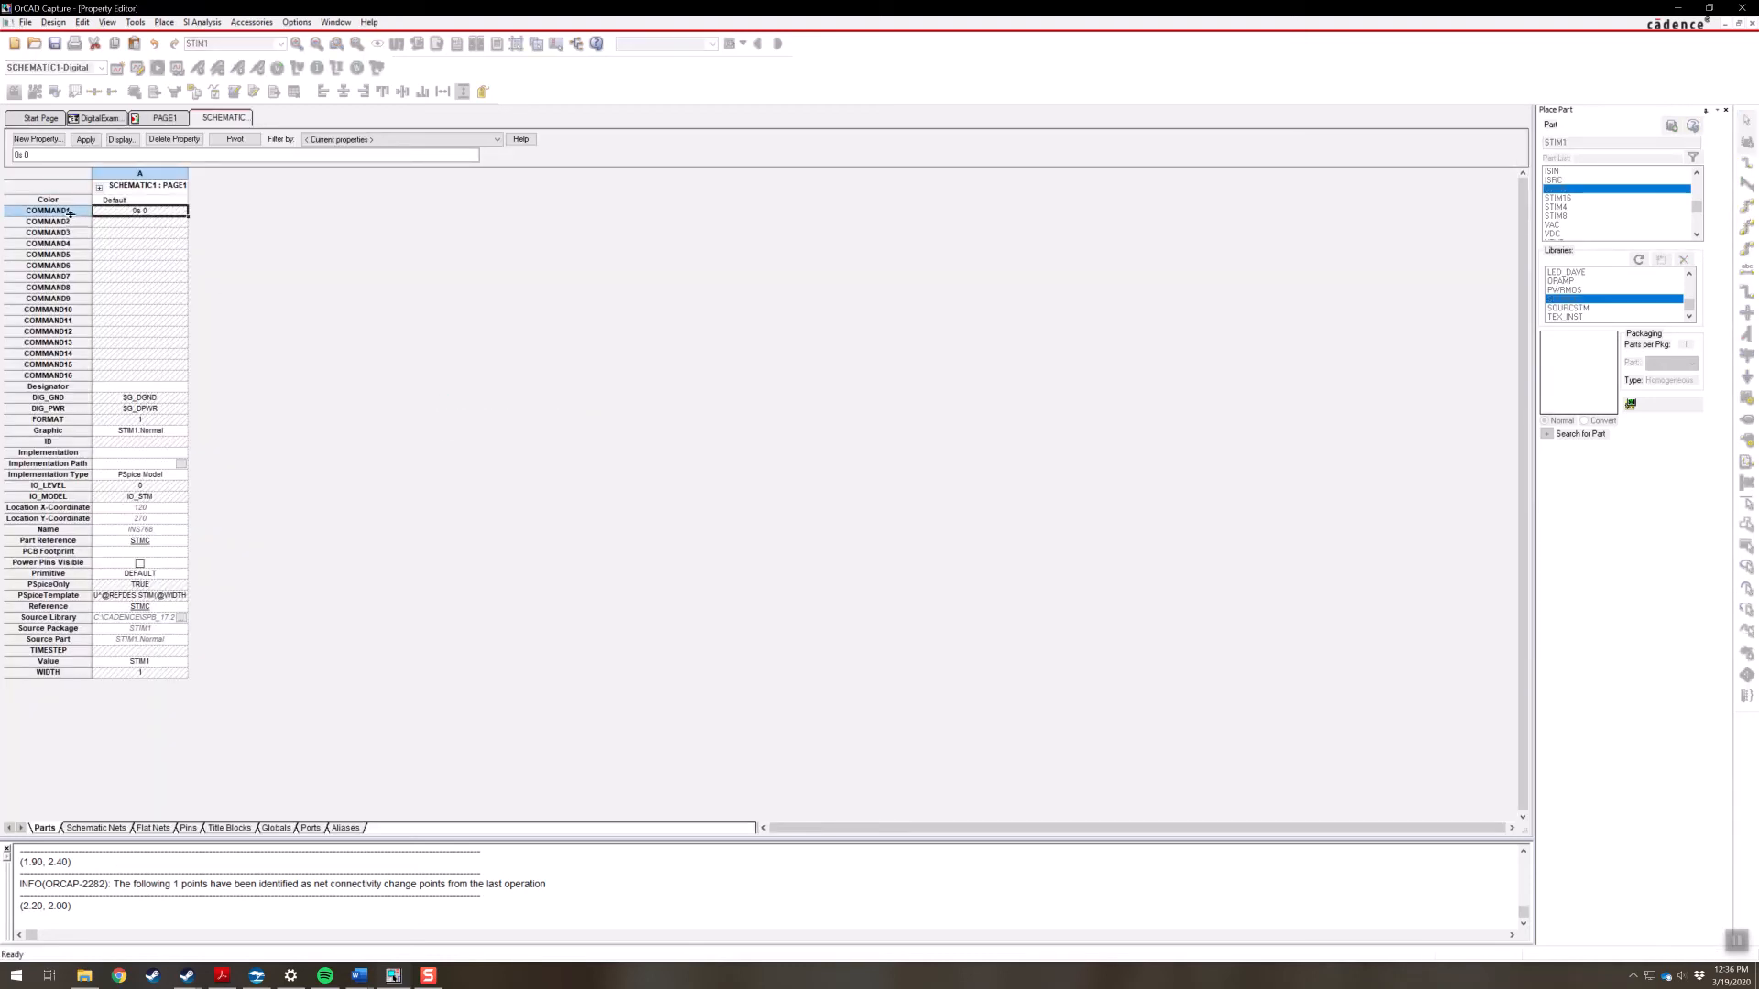
{"action": "left_click", "coordinate": [154, 223]}
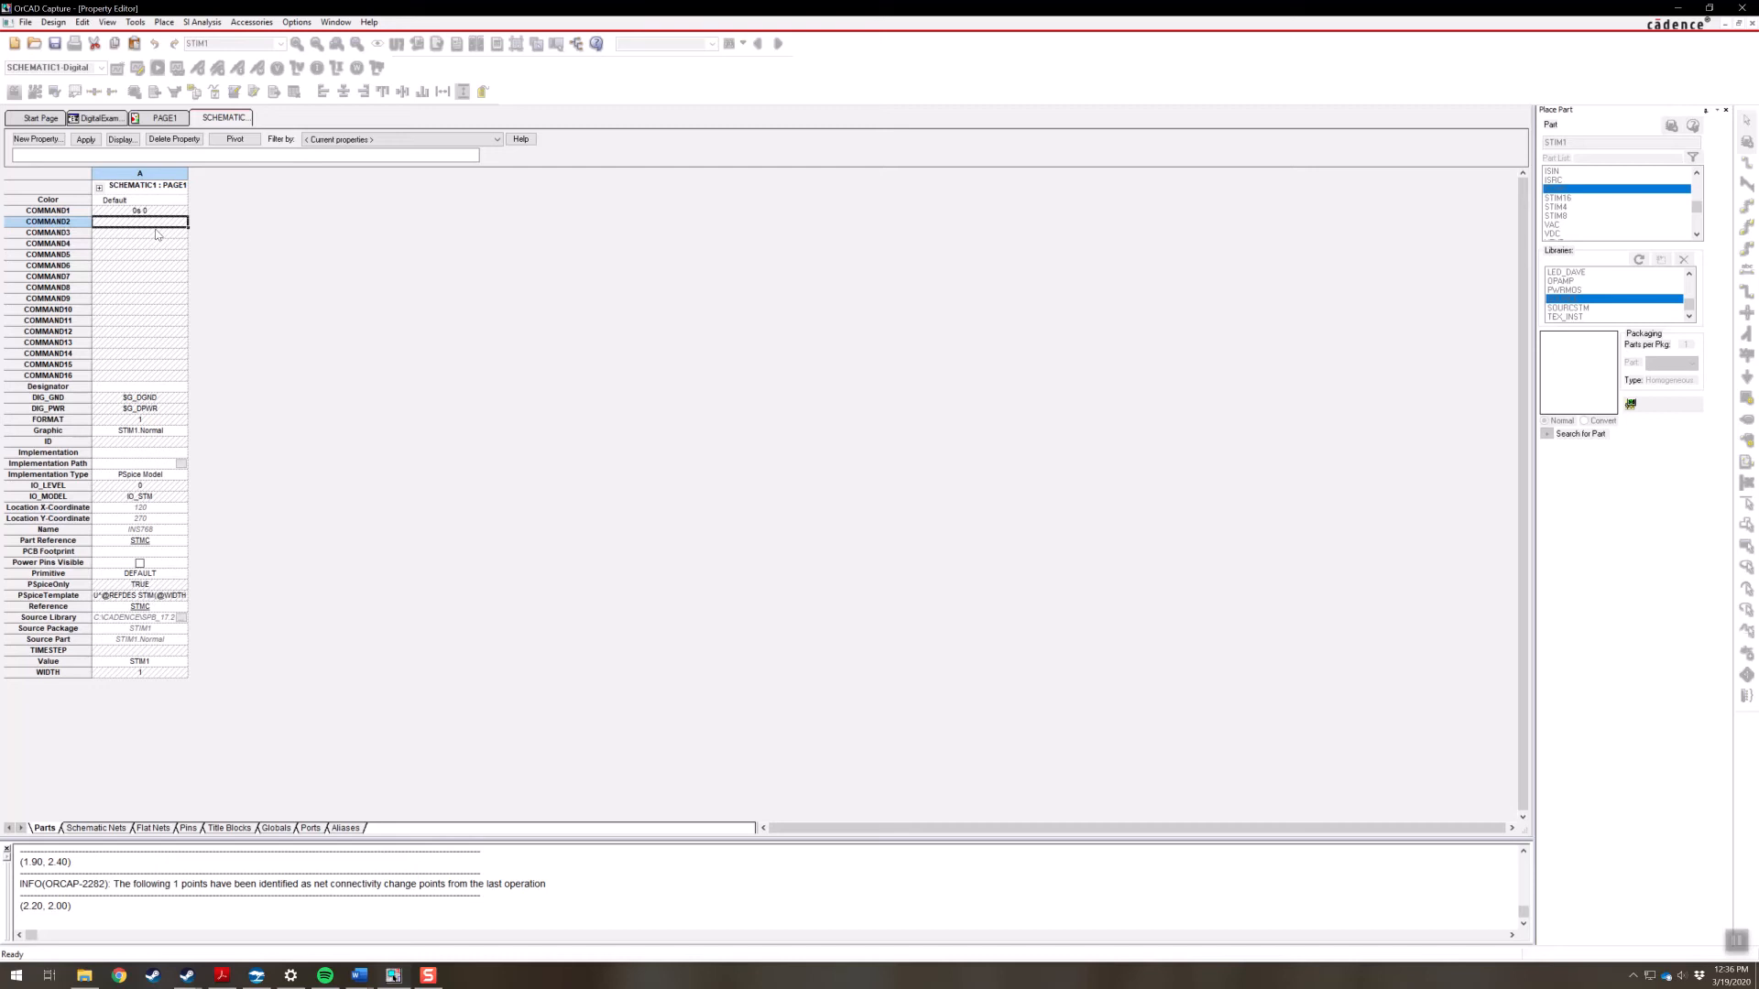
{"action": "type", "text": "1"}
{"action": "left_click", "coordinate": [157, 233]}
{"action": "type", "text": "2s 0"}
{"action": "key", "text": "Return"}
{"action": "type", "text": "3s 1"}
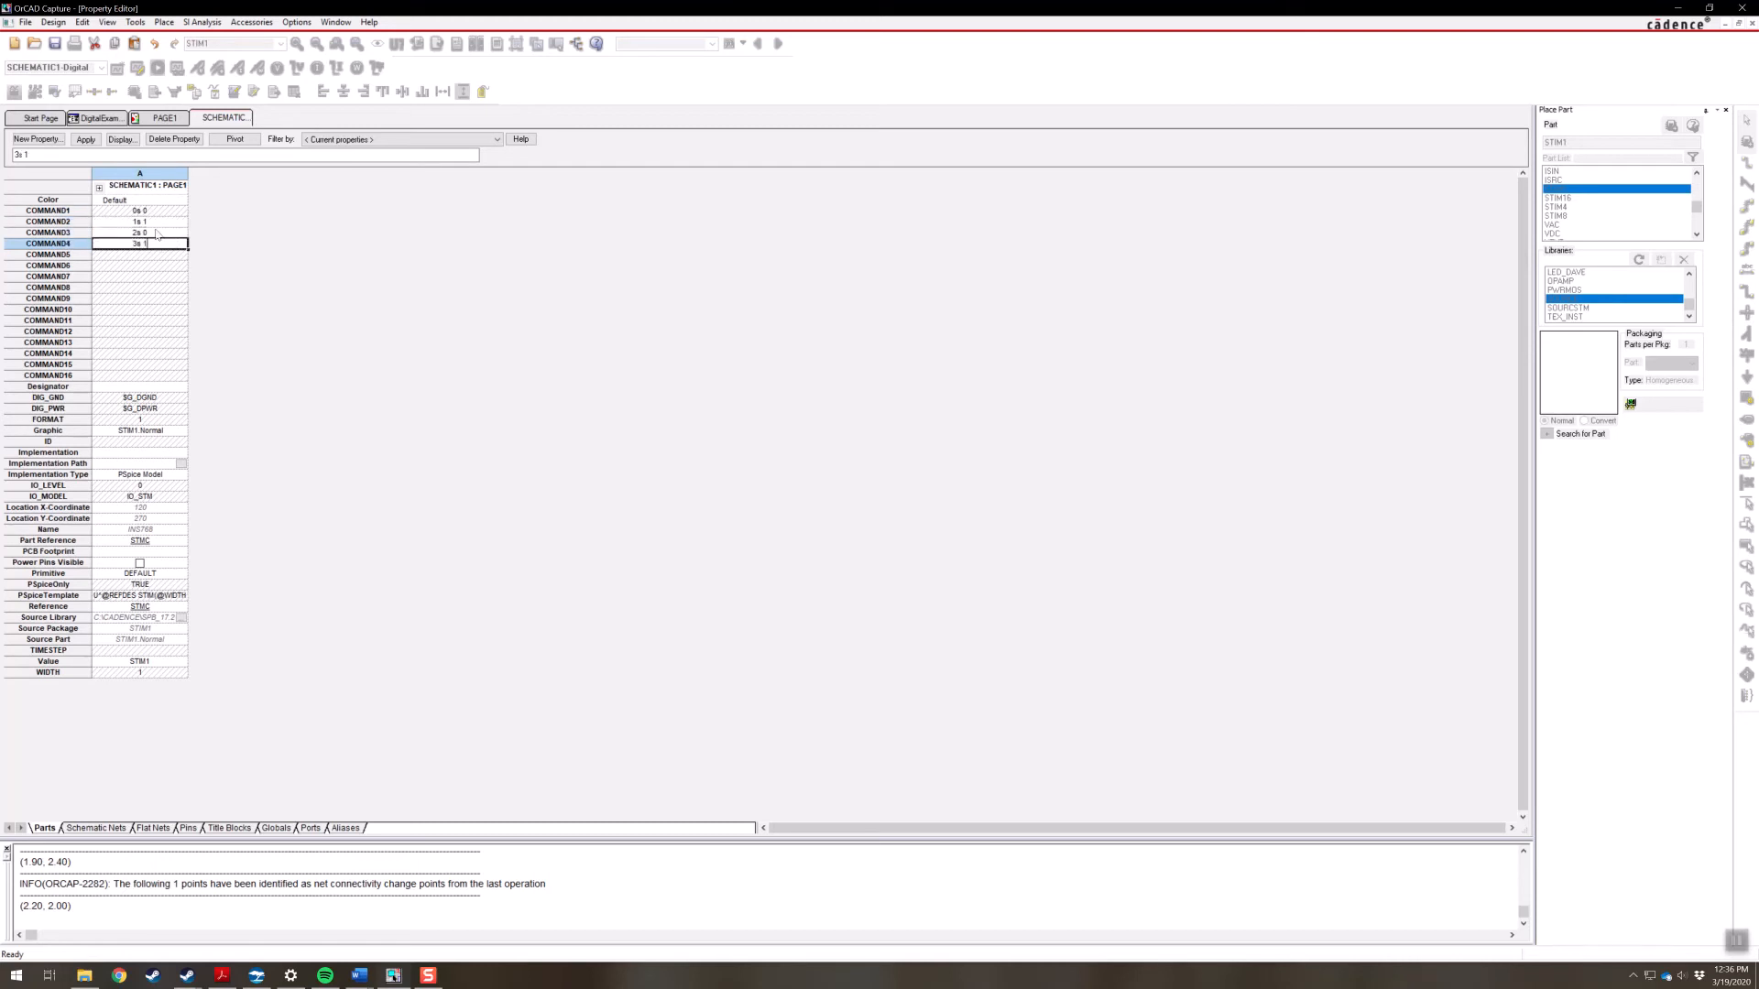
{"action": "key", "text": "Return"}
{"action": "type", "text": "4s 0"}
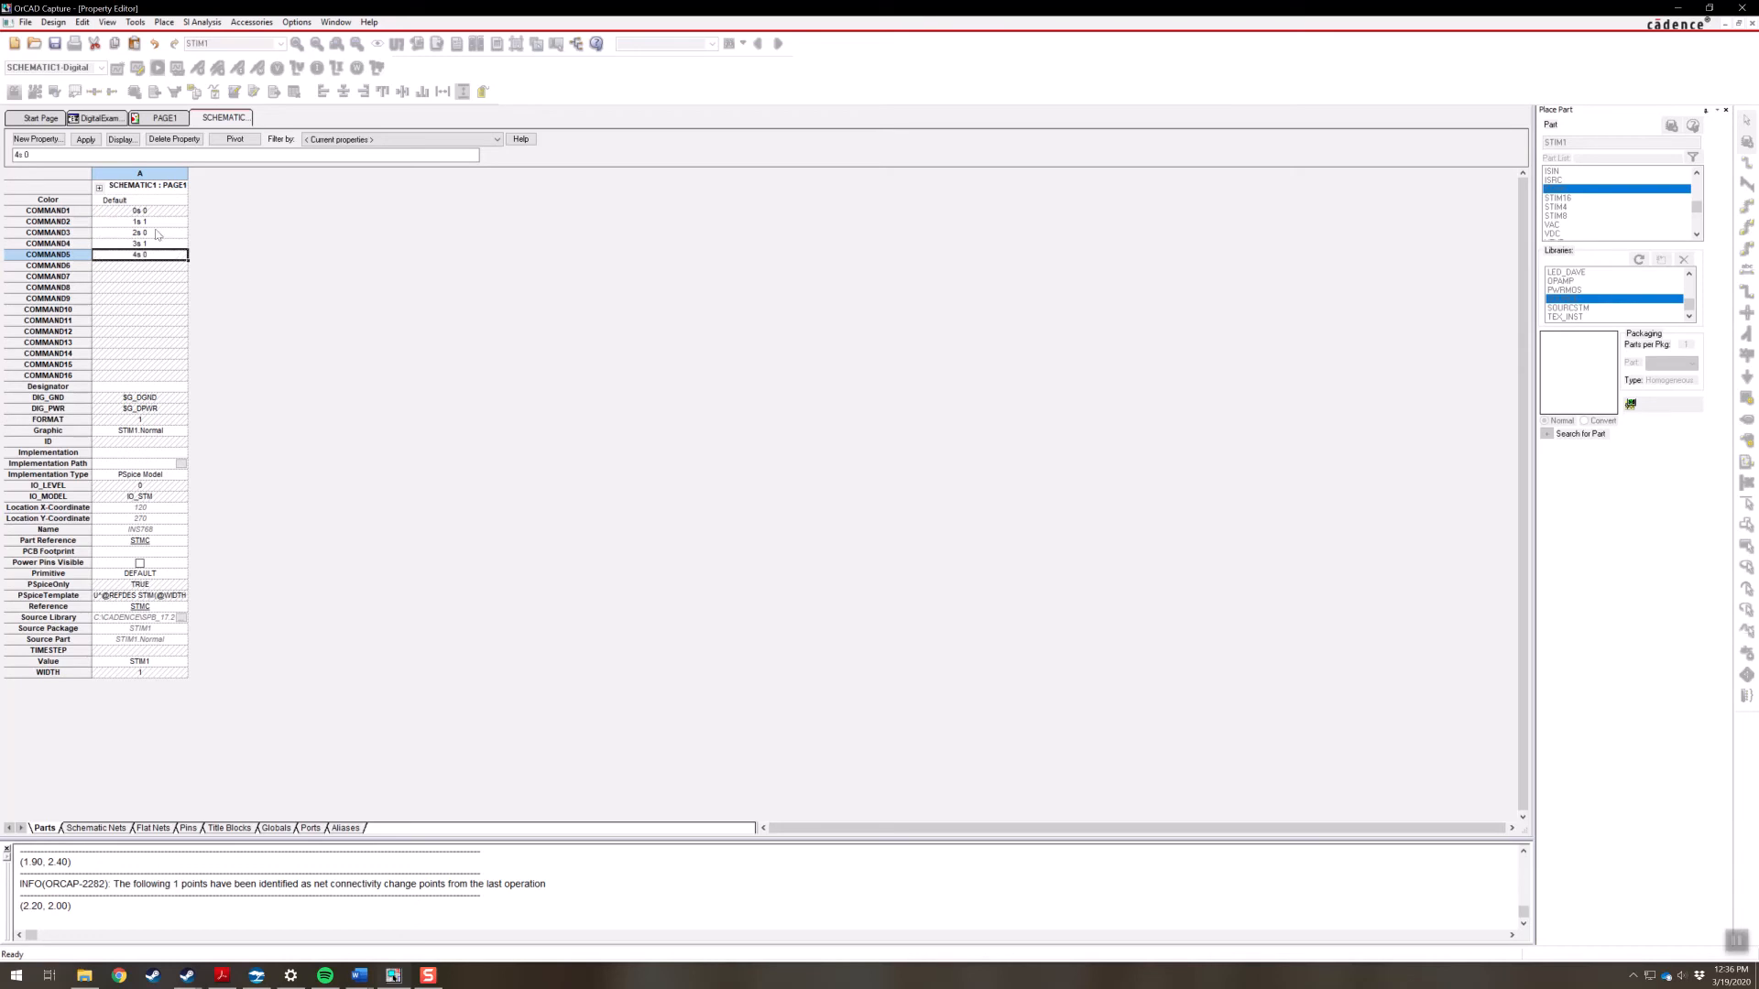
Complete STMC's sequence with COMMAND6 5s 1, COMMAND7 6s 0 and COMMAND8 7s 1, and close its properties
{"action": "key", "text": "Return"}
{"action": "type", "text": "5s 1"}
{"action": "key", "text": "Return"}
{"action": "type", "text": "8"}
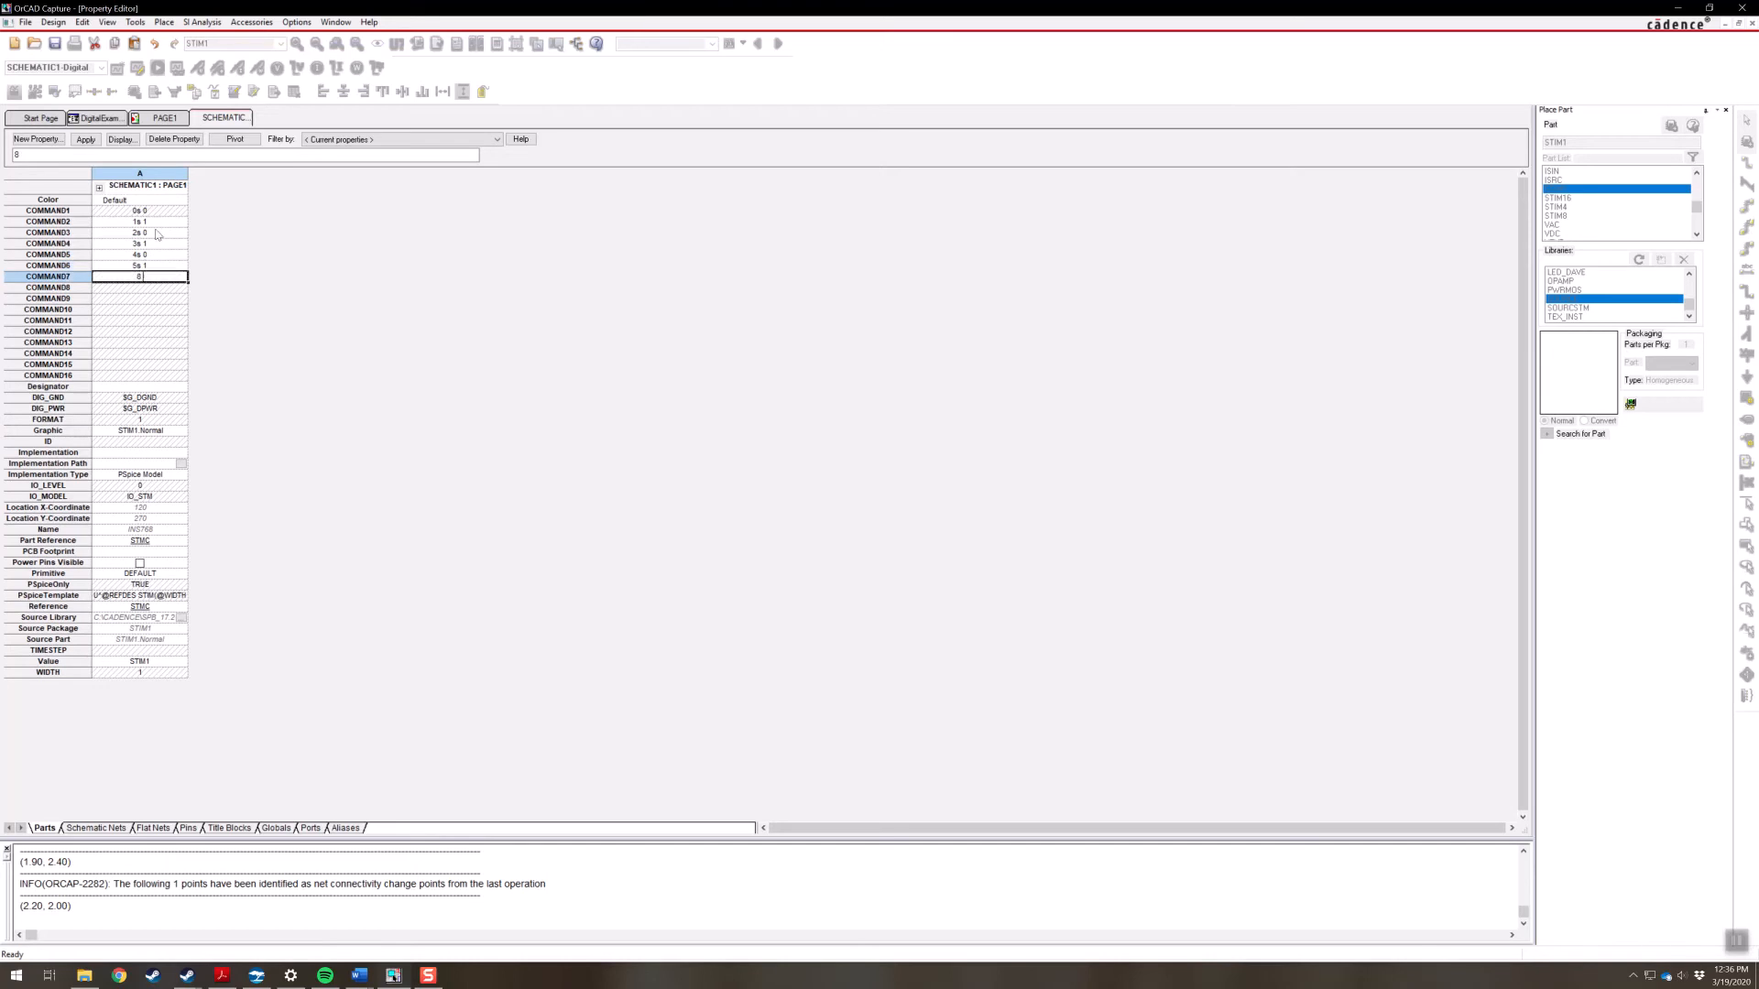
{"action": "type", "text": "6s 0"}
{"action": "key", "text": "Return"}
{"action": "type", "text": "7s 1"}
{"action": "key", "text": "Return"}
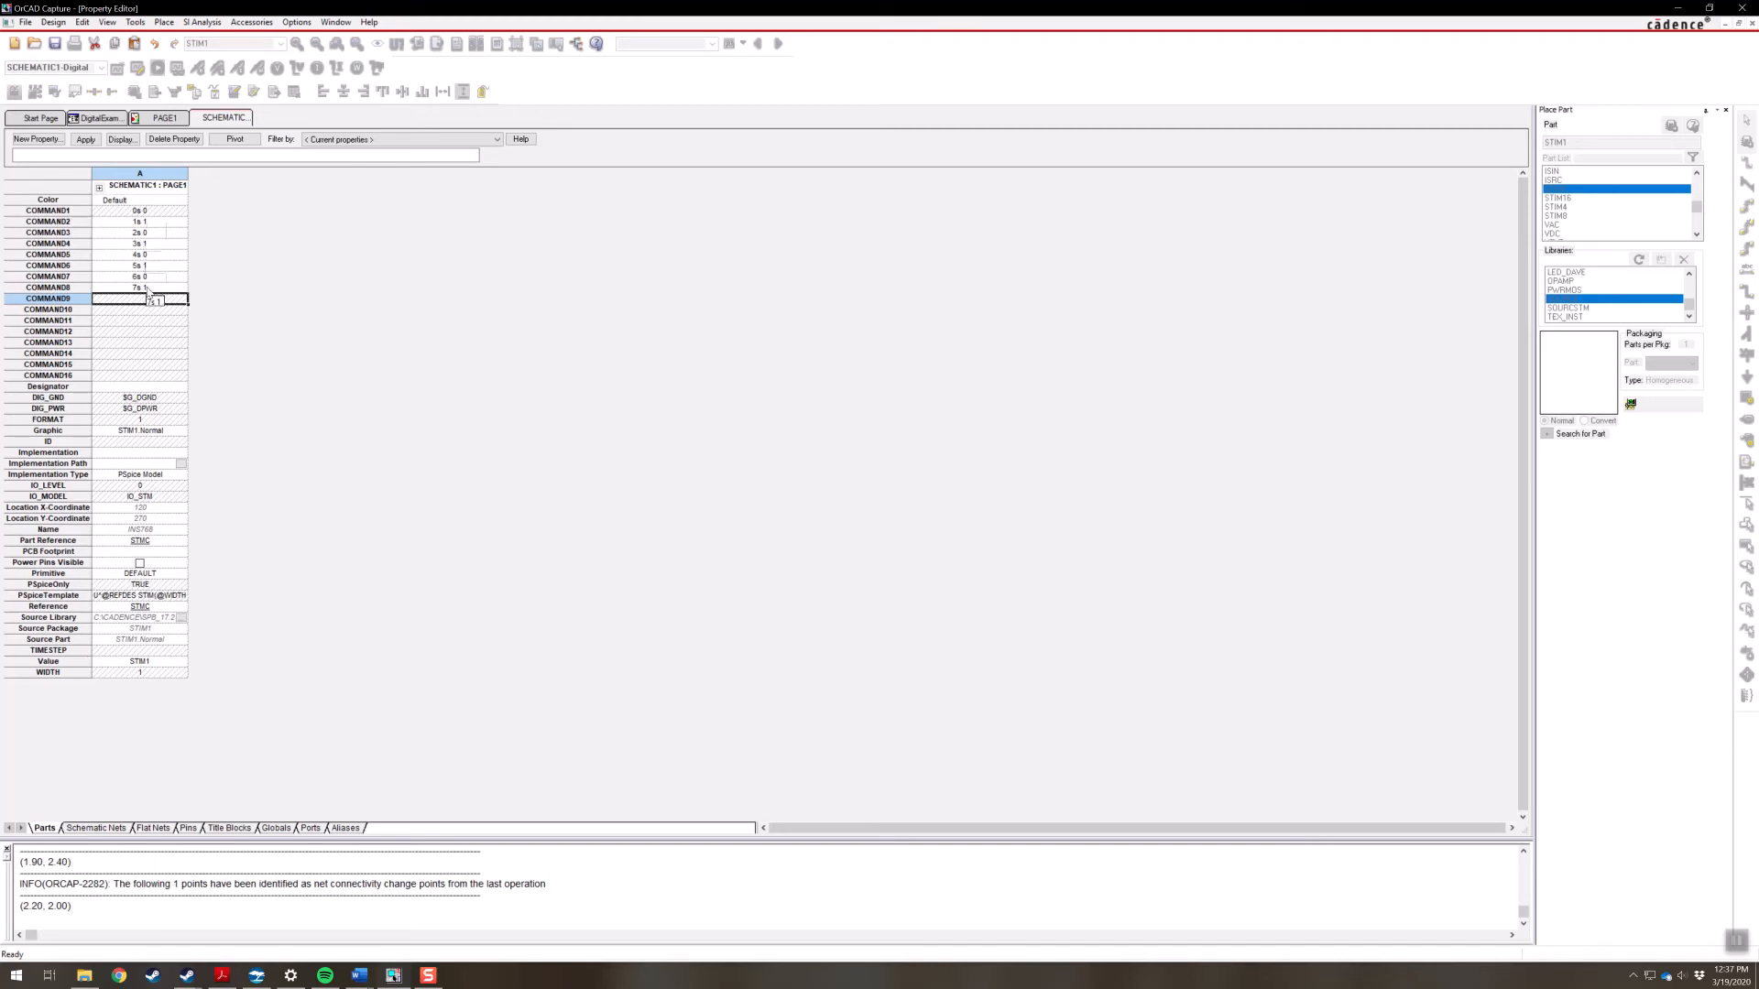
{"action": "right_click", "coordinate": [216, 122]}
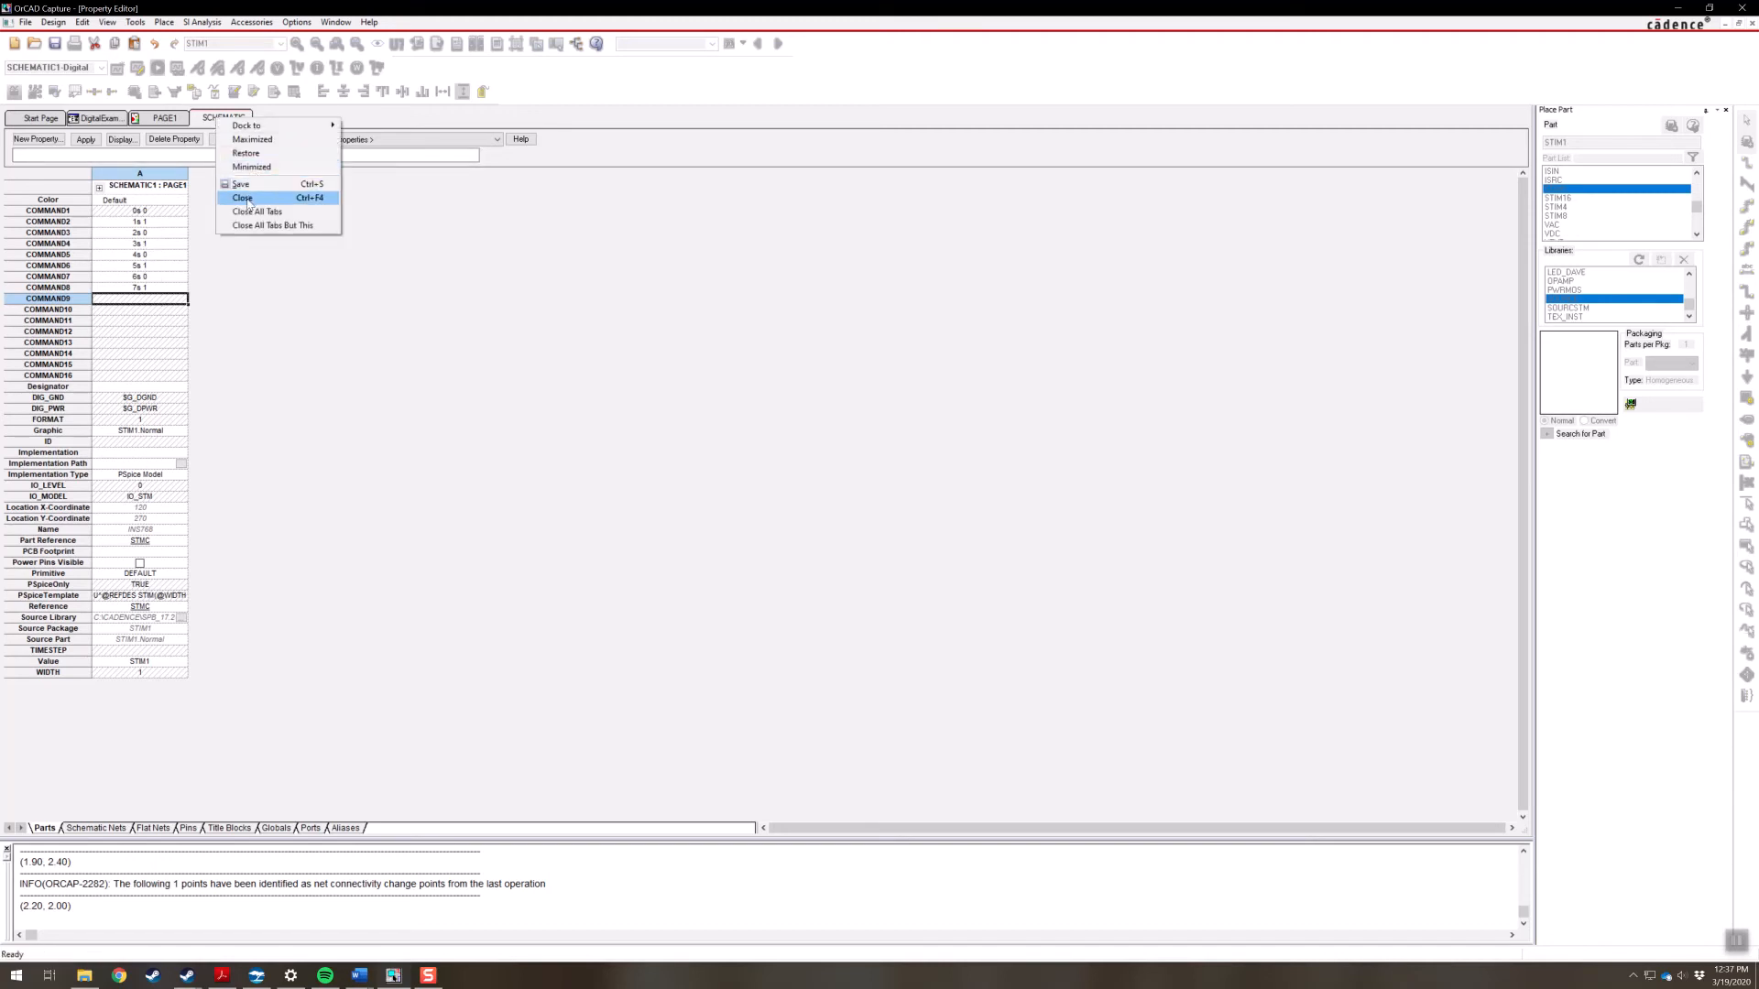
{"action": "left_click", "coordinate": [246, 198]}
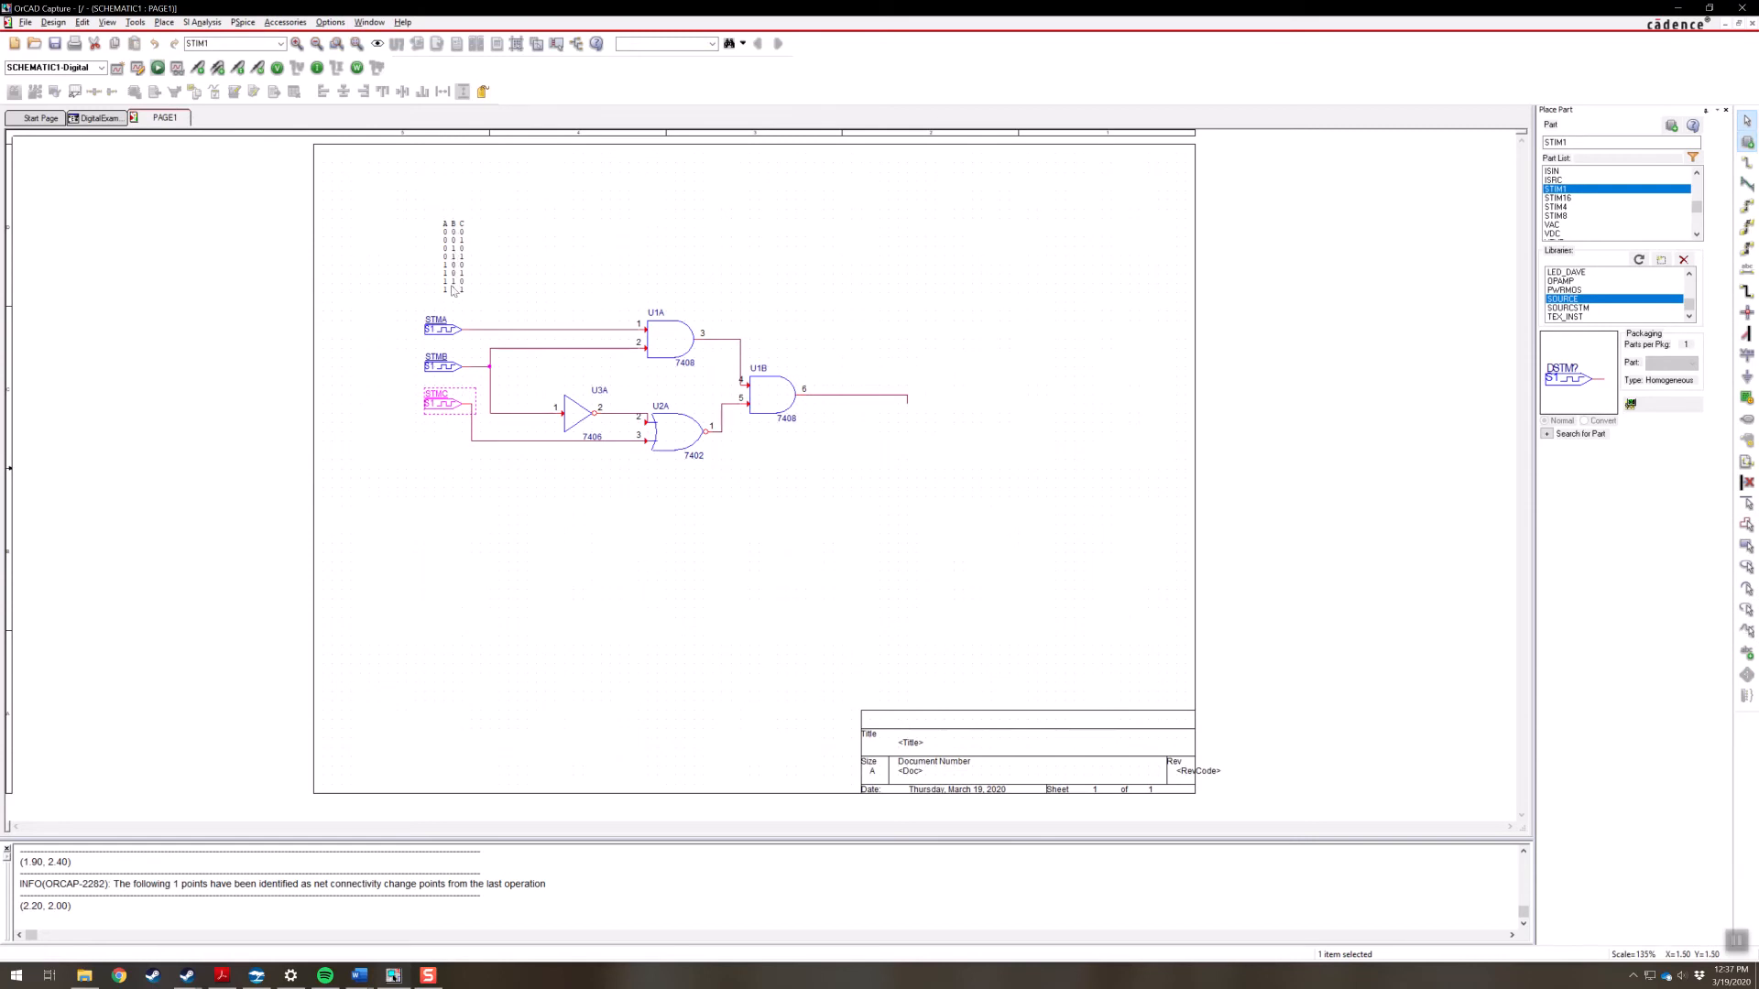
In STMB's properties, set COMMAND2 to 2s 1, COMMAND3 to 4s 0 and COMMAND4 to 6s 1, and close its properties
{"action": "left_click", "coordinate": [441, 367]}
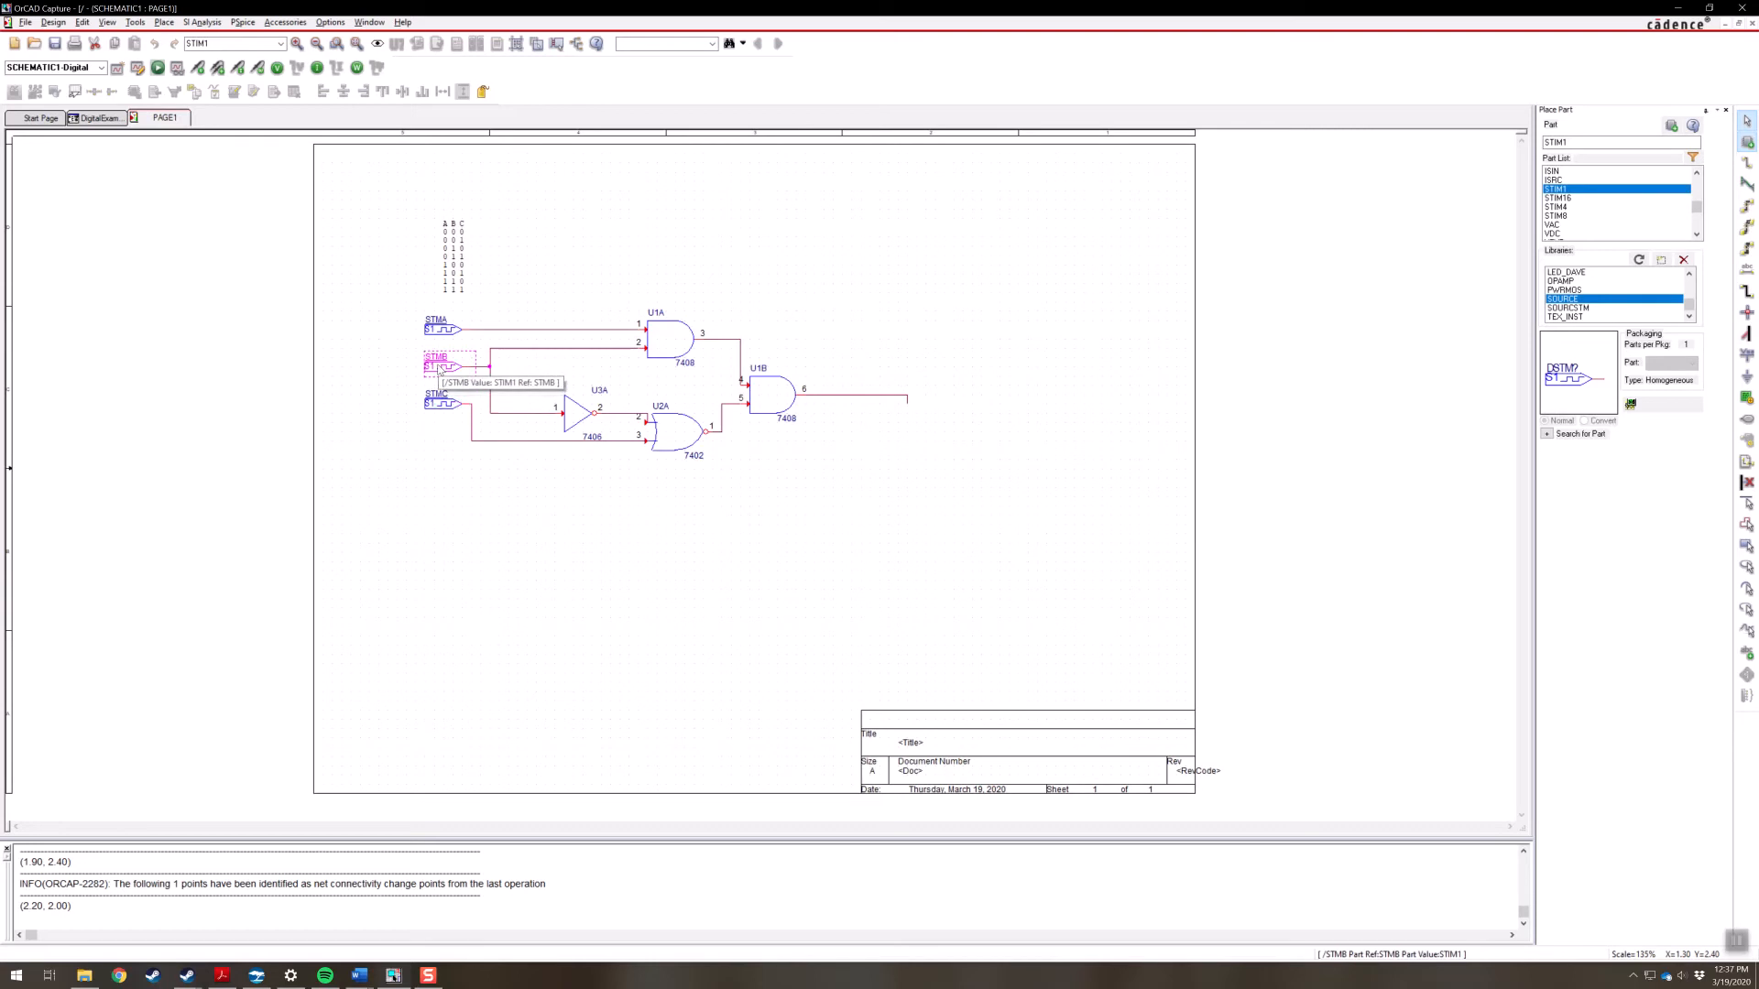
{"action": "double_click", "coordinate": [440, 368]}
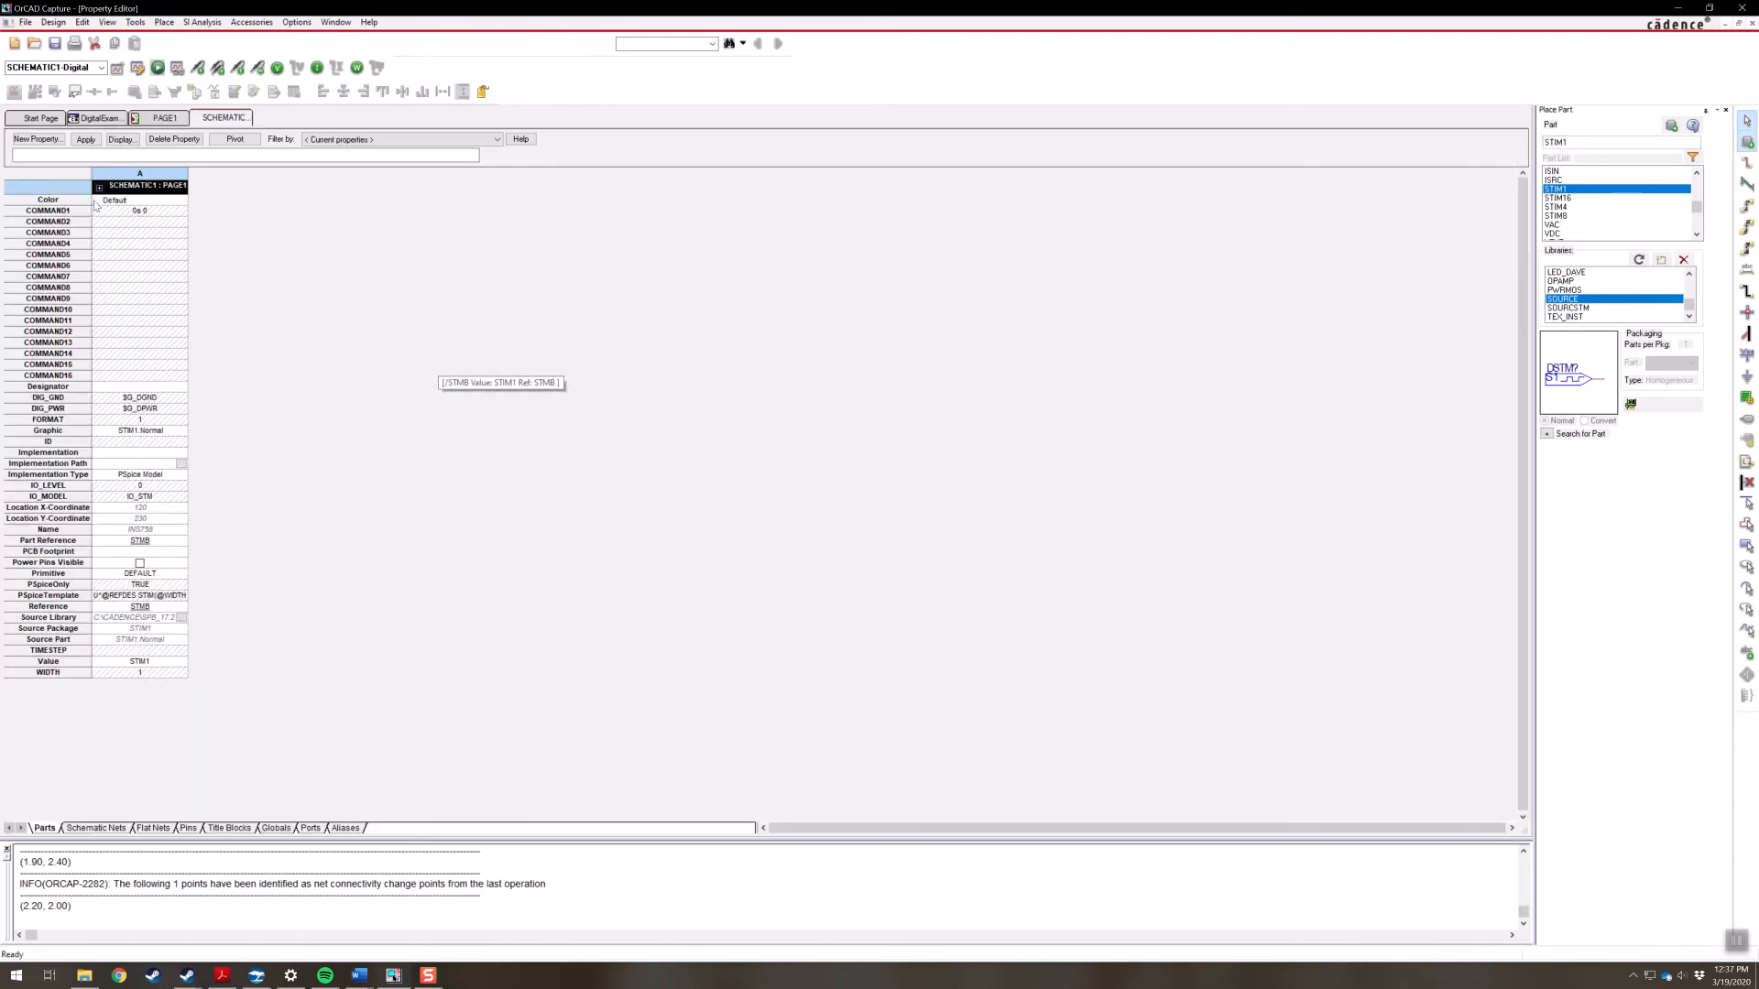
{"action": "left_click", "coordinate": [144, 223]}
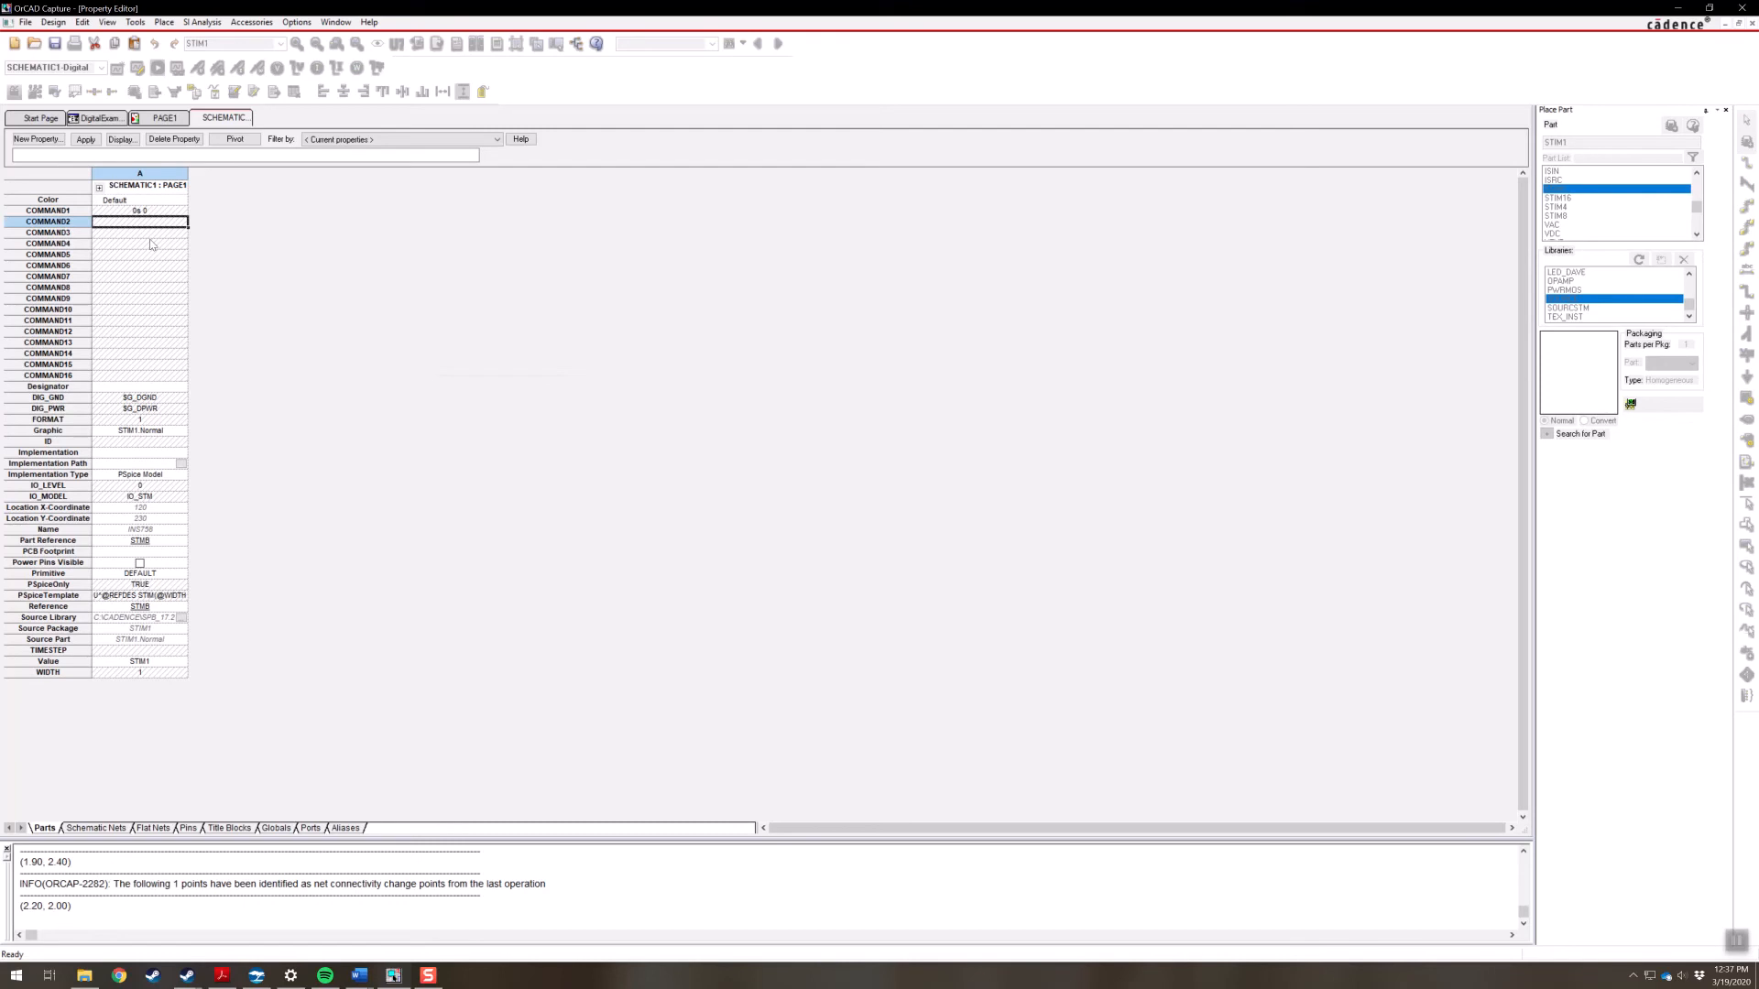
{"action": "type", "text": "2s 1"}
{"action": "key", "text": "Return"}
{"action": "type", "text": "4s 0"}
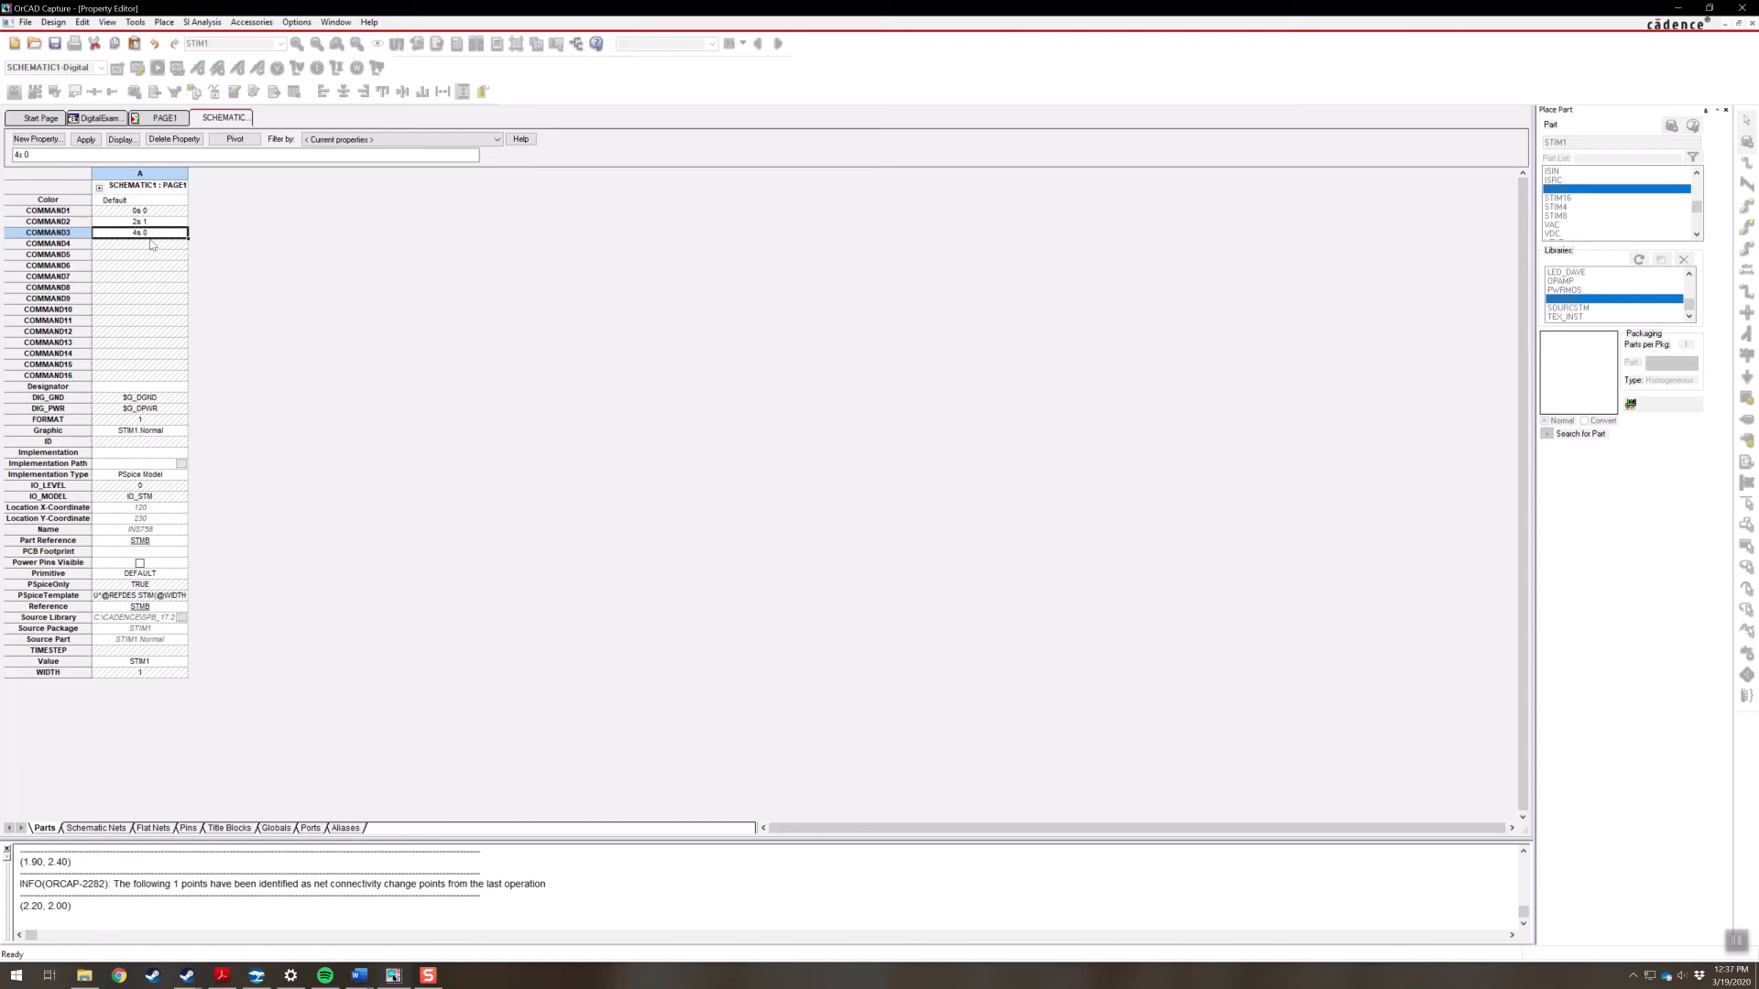
{"action": "key", "text": "Return"}
{"action": "type", "text": "7"}
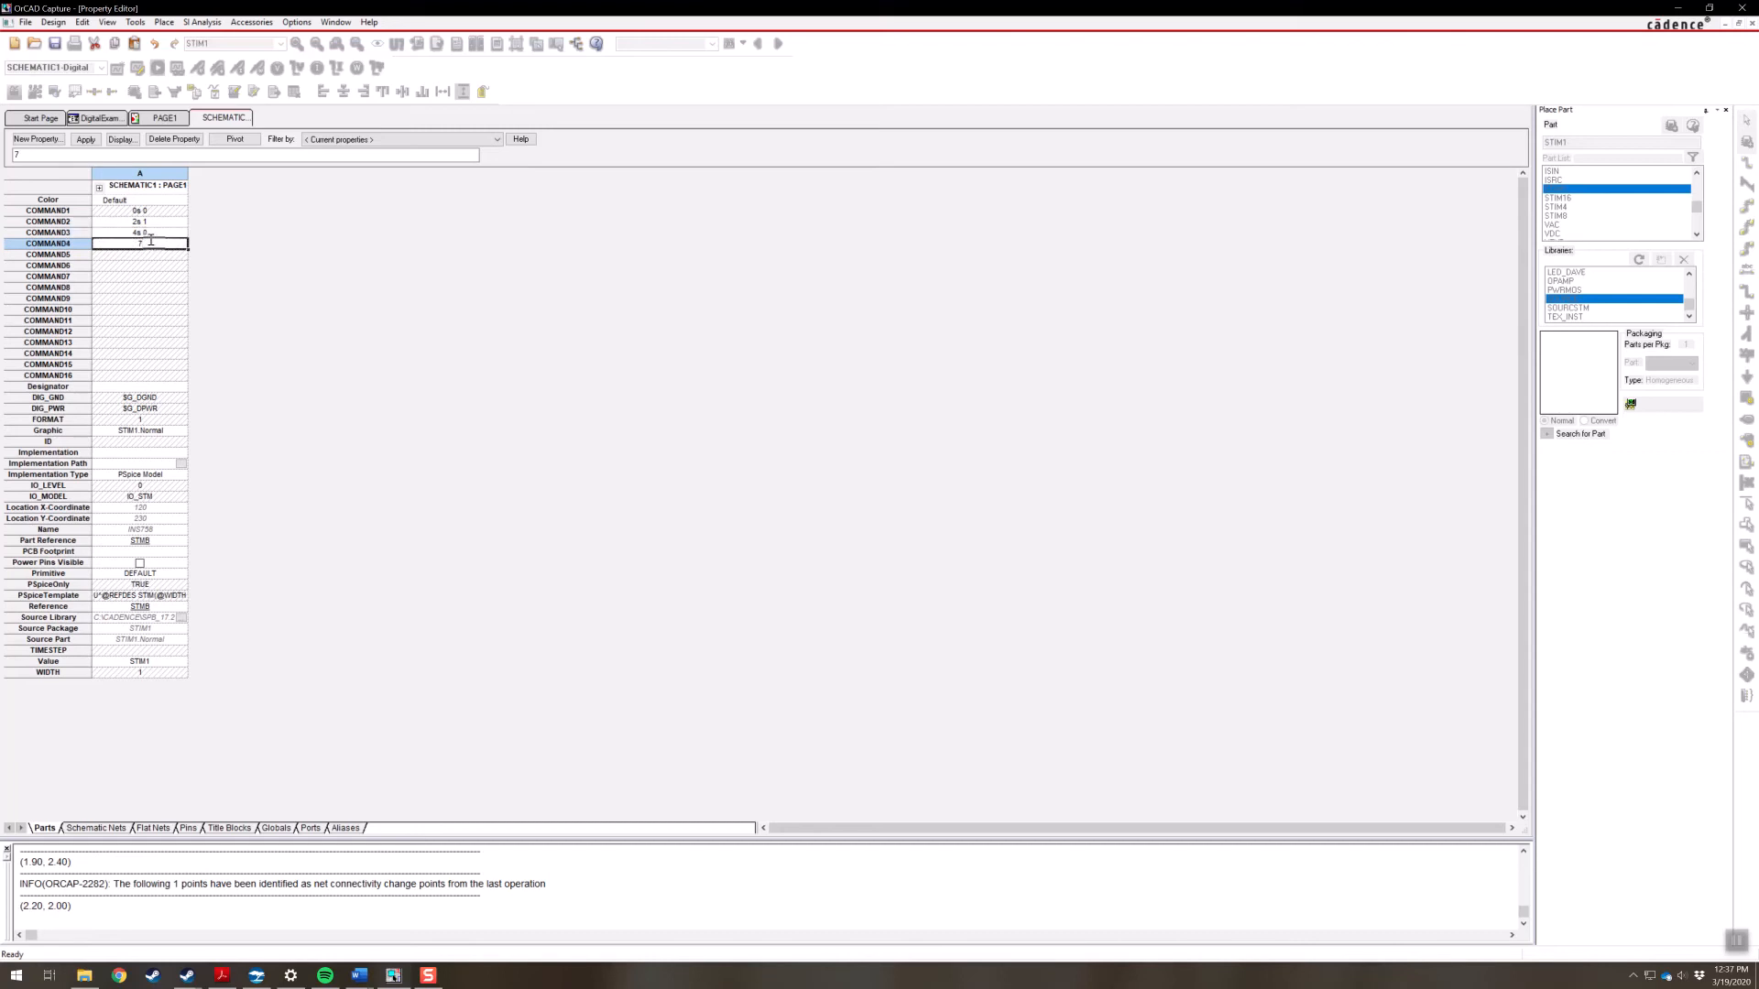
{"action": "type", "text": "s 1"}
{"action": "right_click", "coordinate": [209, 117]}
{"action": "left_click", "coordinate": [237, 199]}
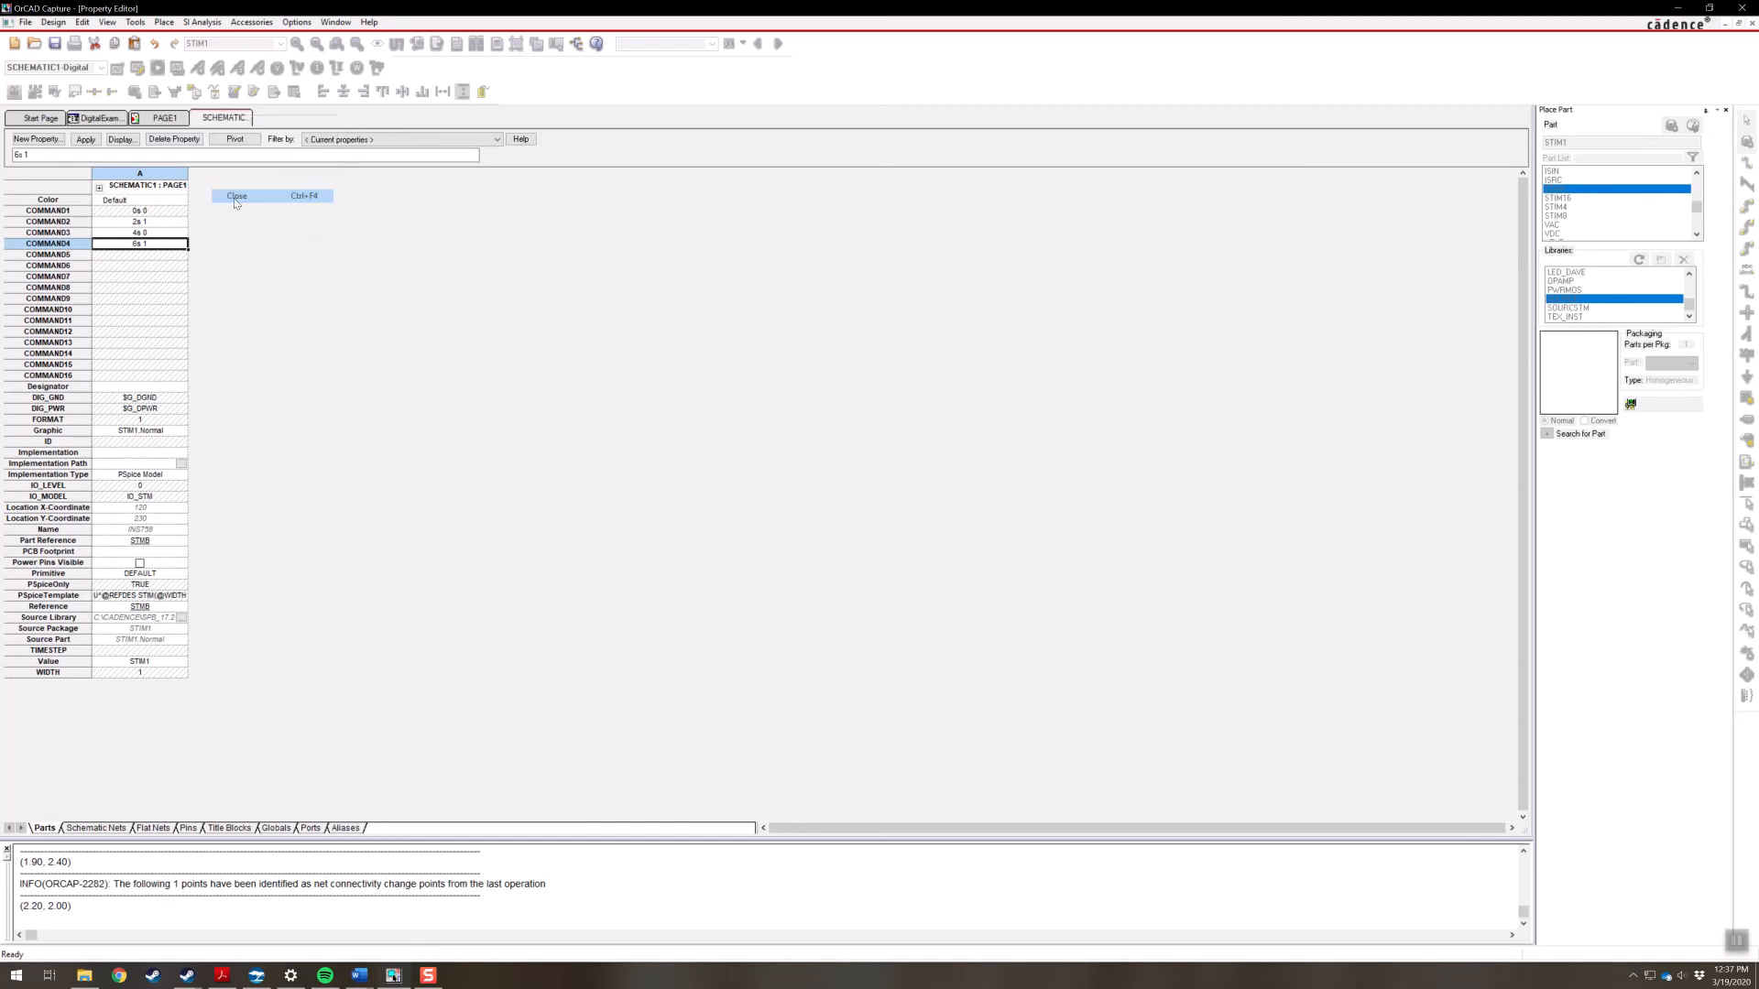
In STMA's properties, set COMMAND2 to 4s 1 and close its properties
{"action": "double_click", "coordinate": [435, 328]}
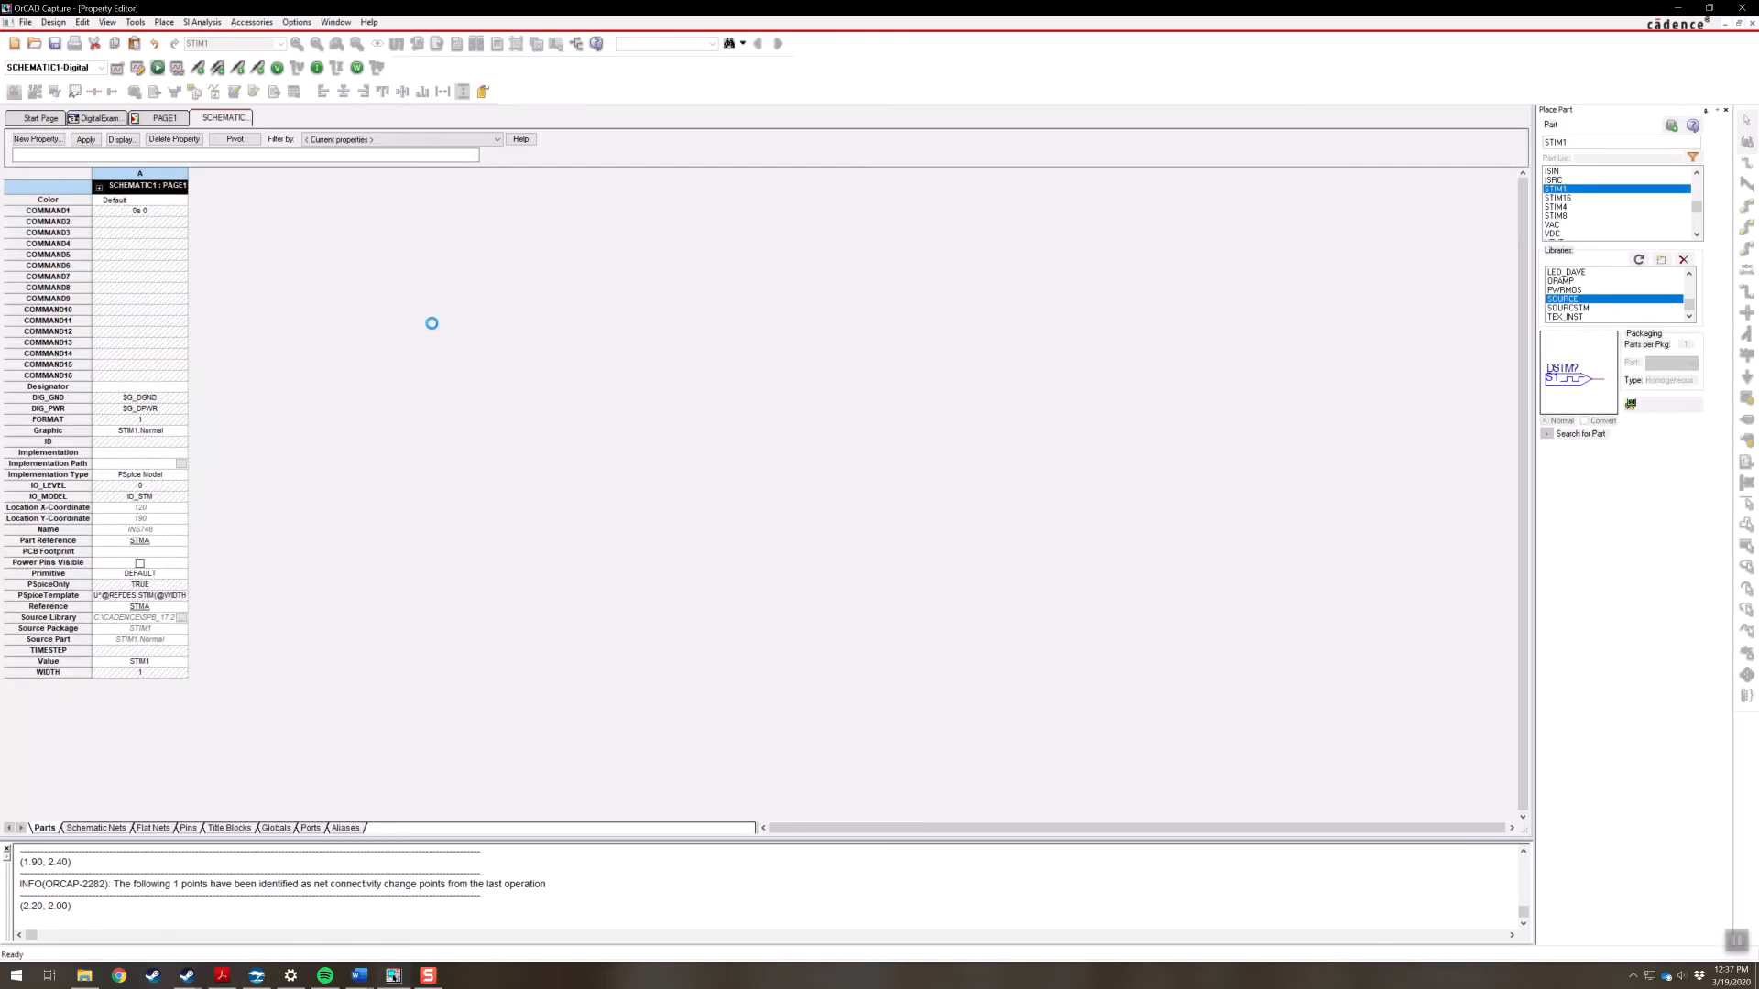
{"action": "left_click", "coordinate": [140, 222]}
{"action": "type", "text": "4s 1"}
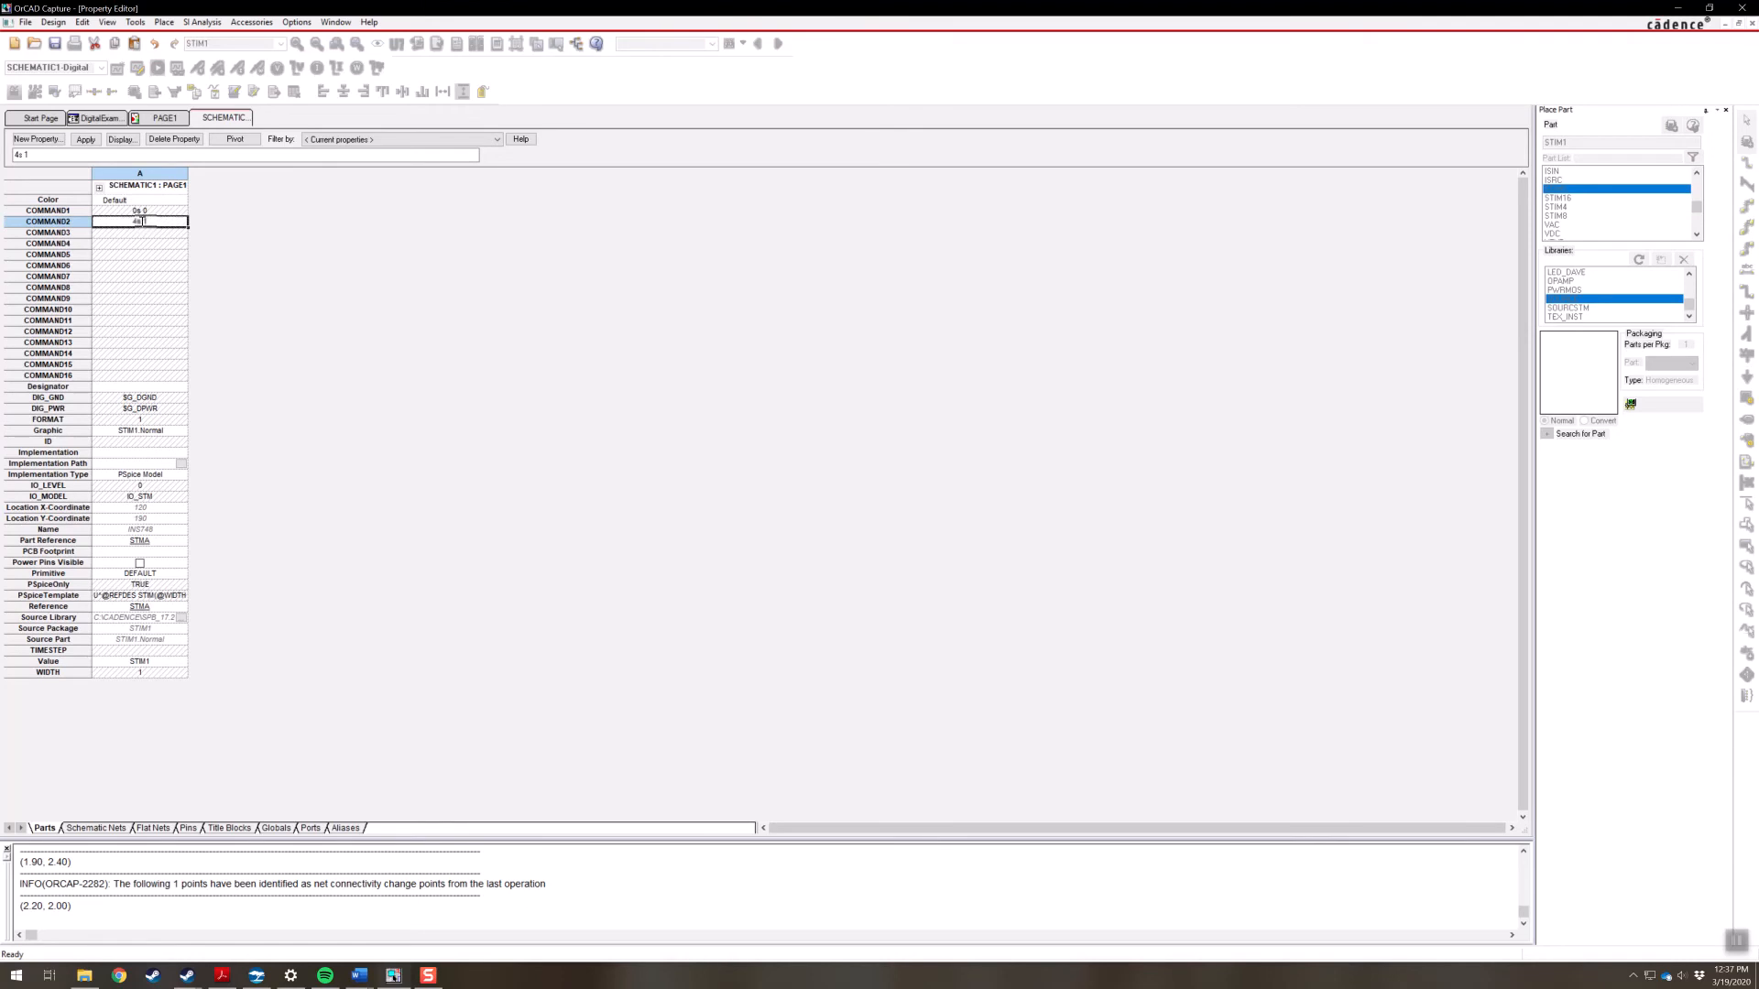
{"action": "right_click", "coordinate": [223, 118]}
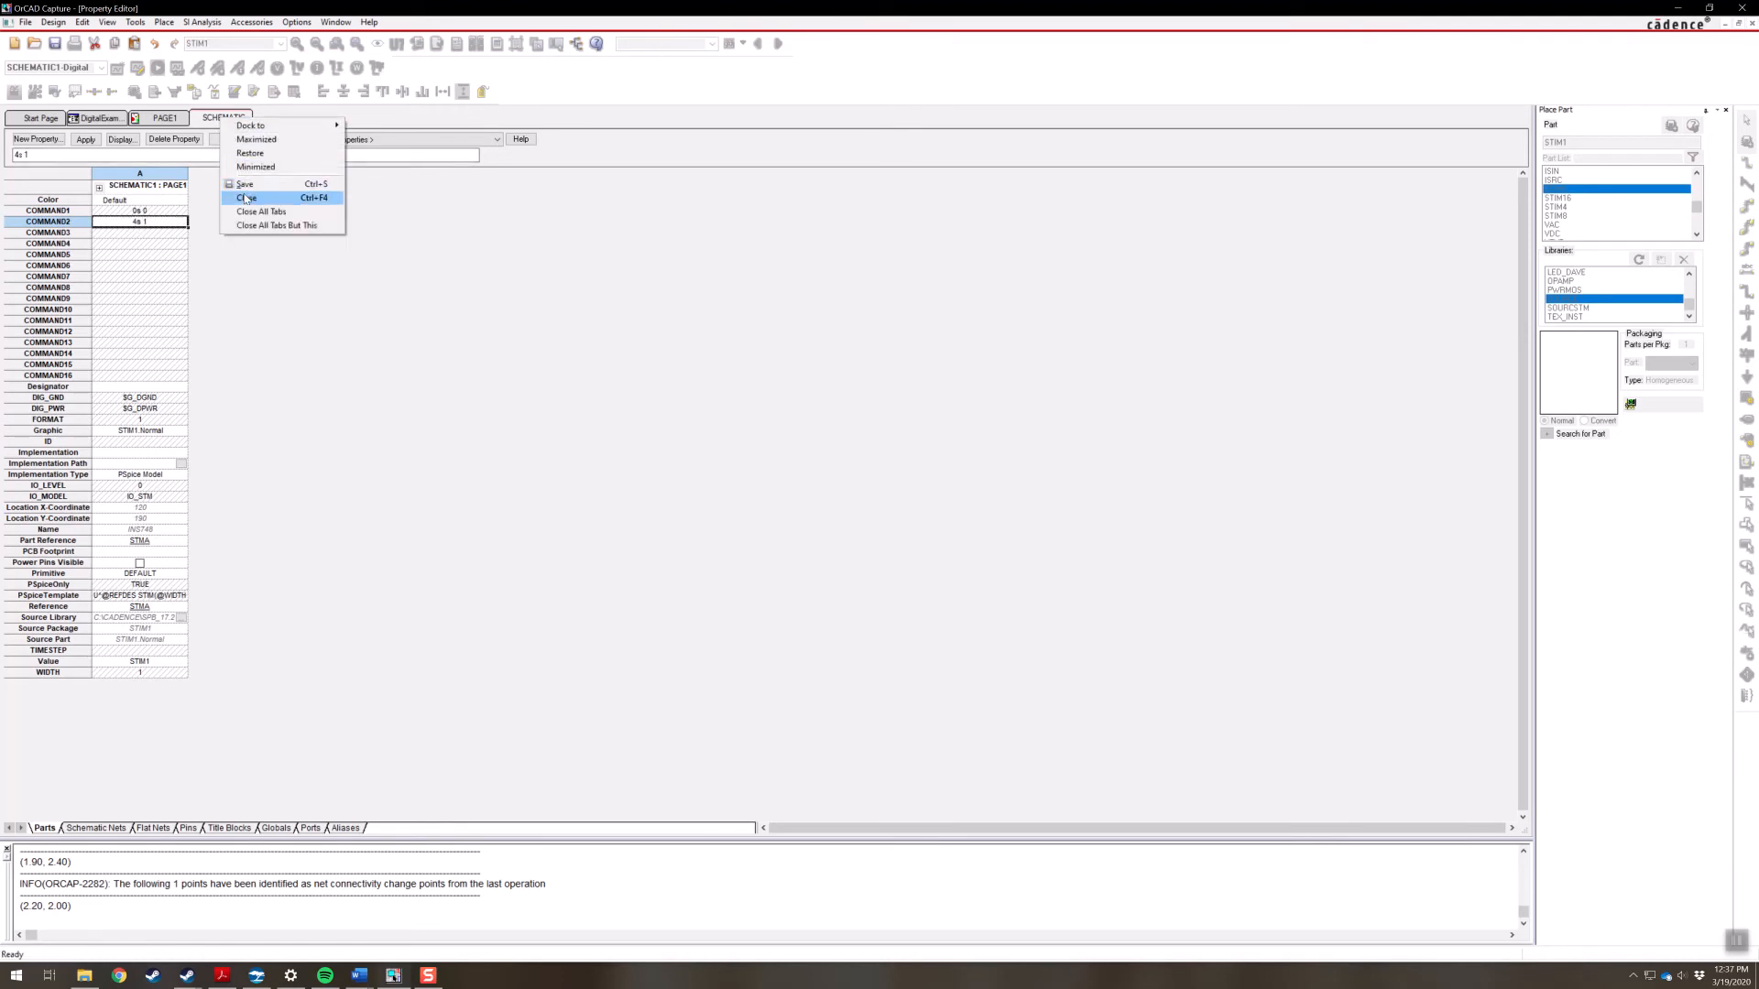
{"action": "left_click", "coordinate": [246, 198]}
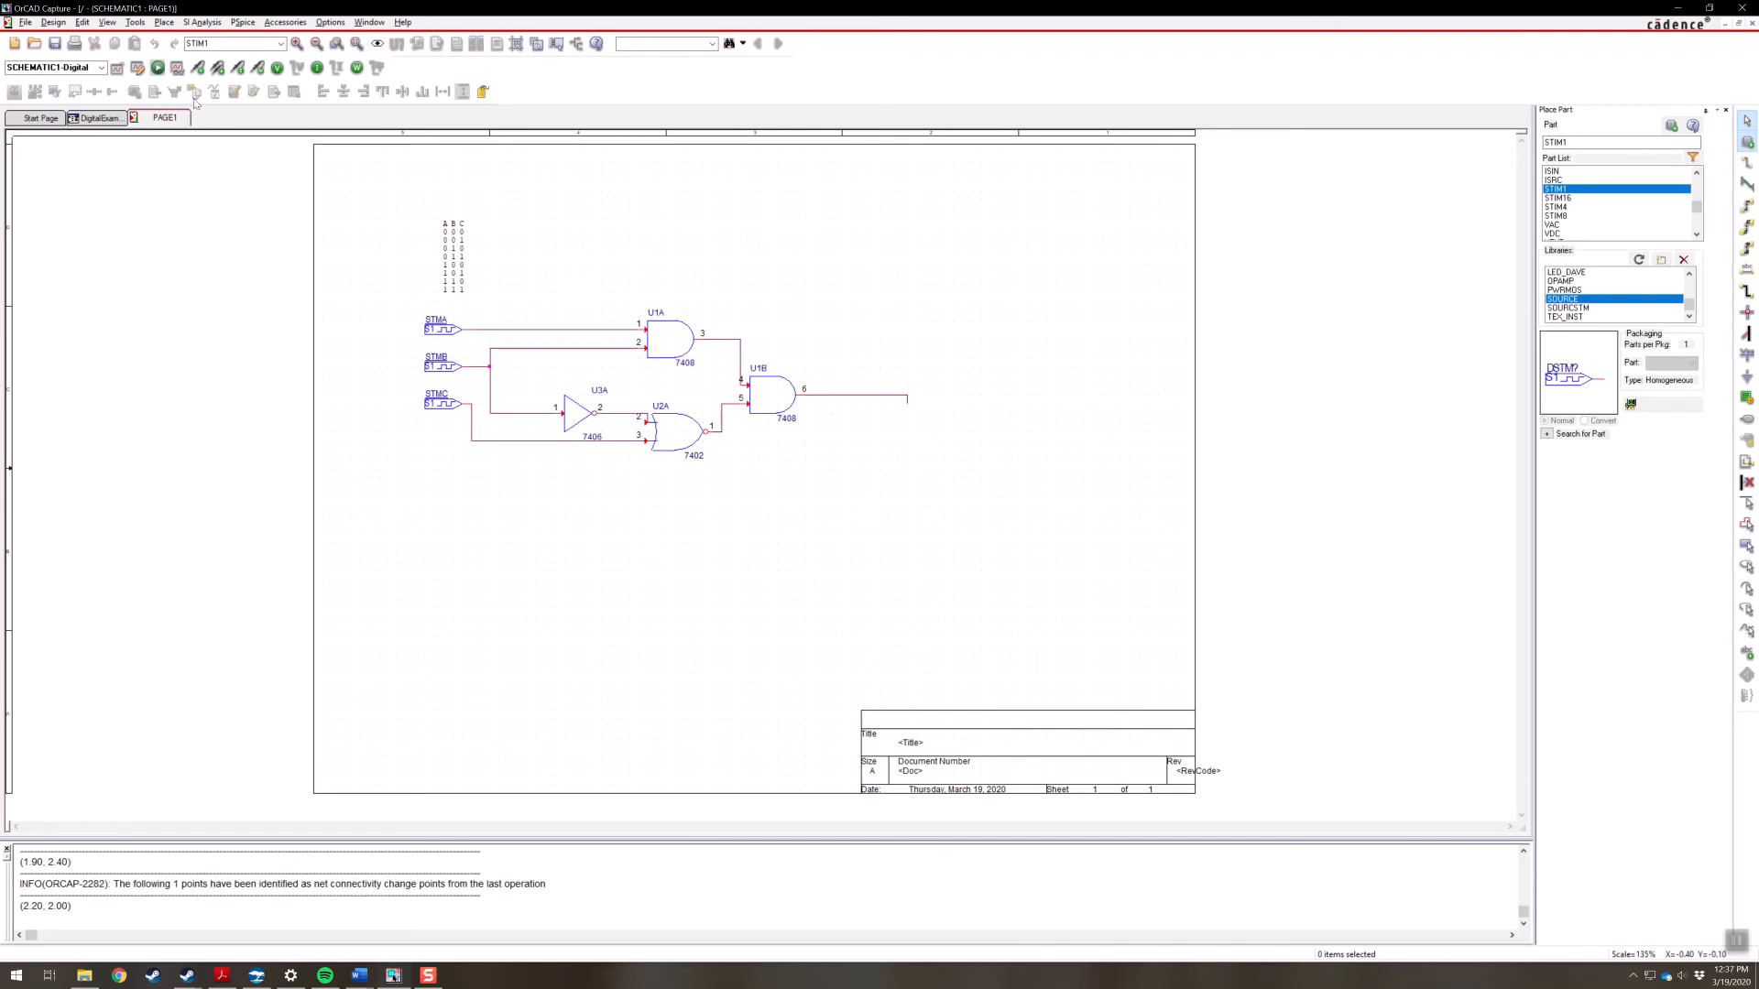
Check the analysis settings of the existing Digital simulation profile
{"action": "left_click", "coordinate": [142, 71]}
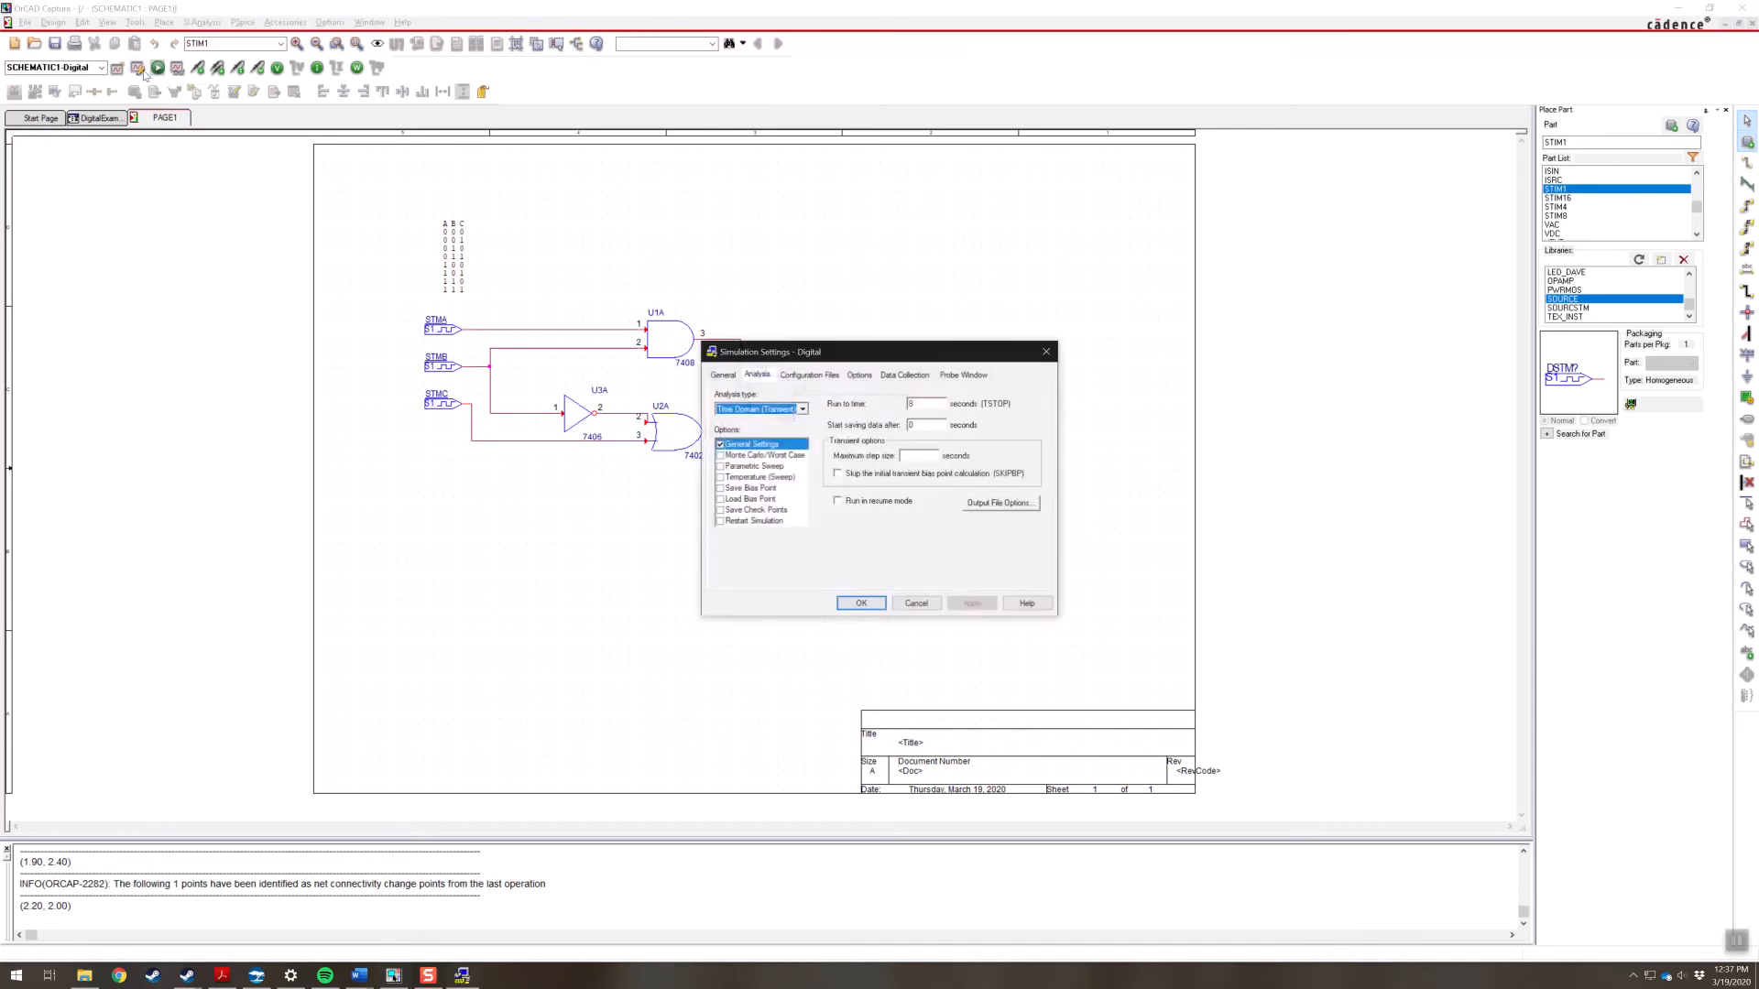
{"action": "left_click", "coordinate": [861, 604]}
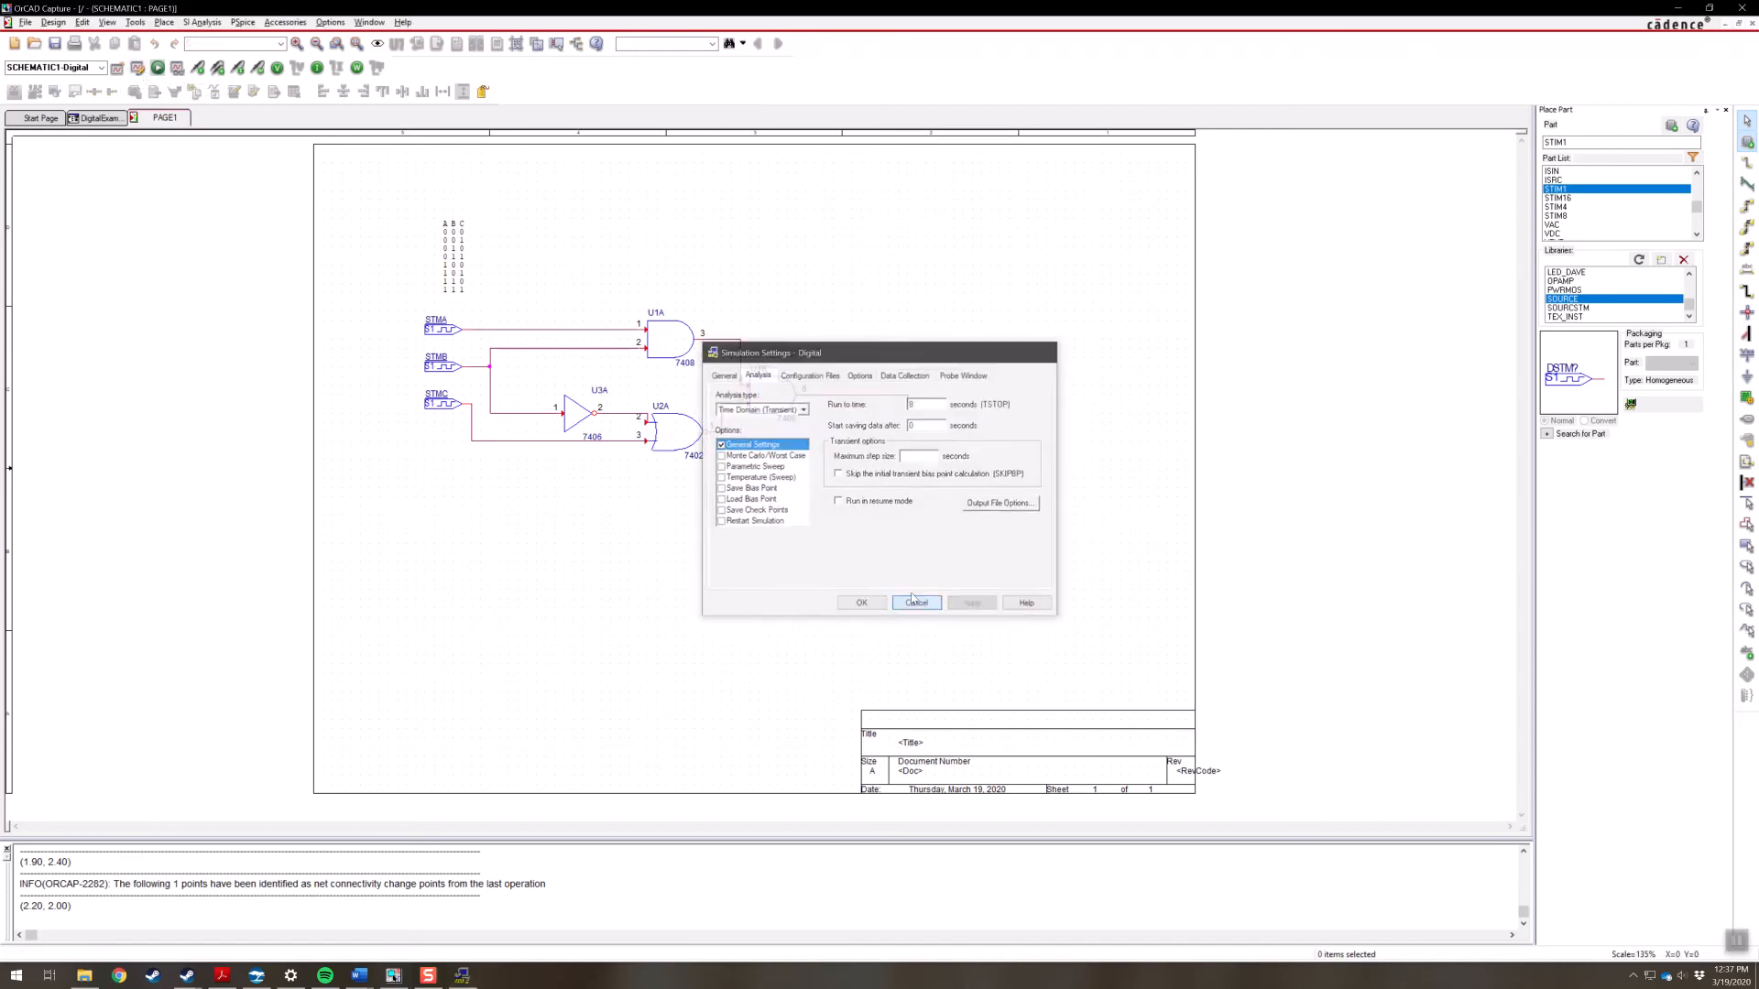
{"action": "left_click", "coordinate": [142, 69]}
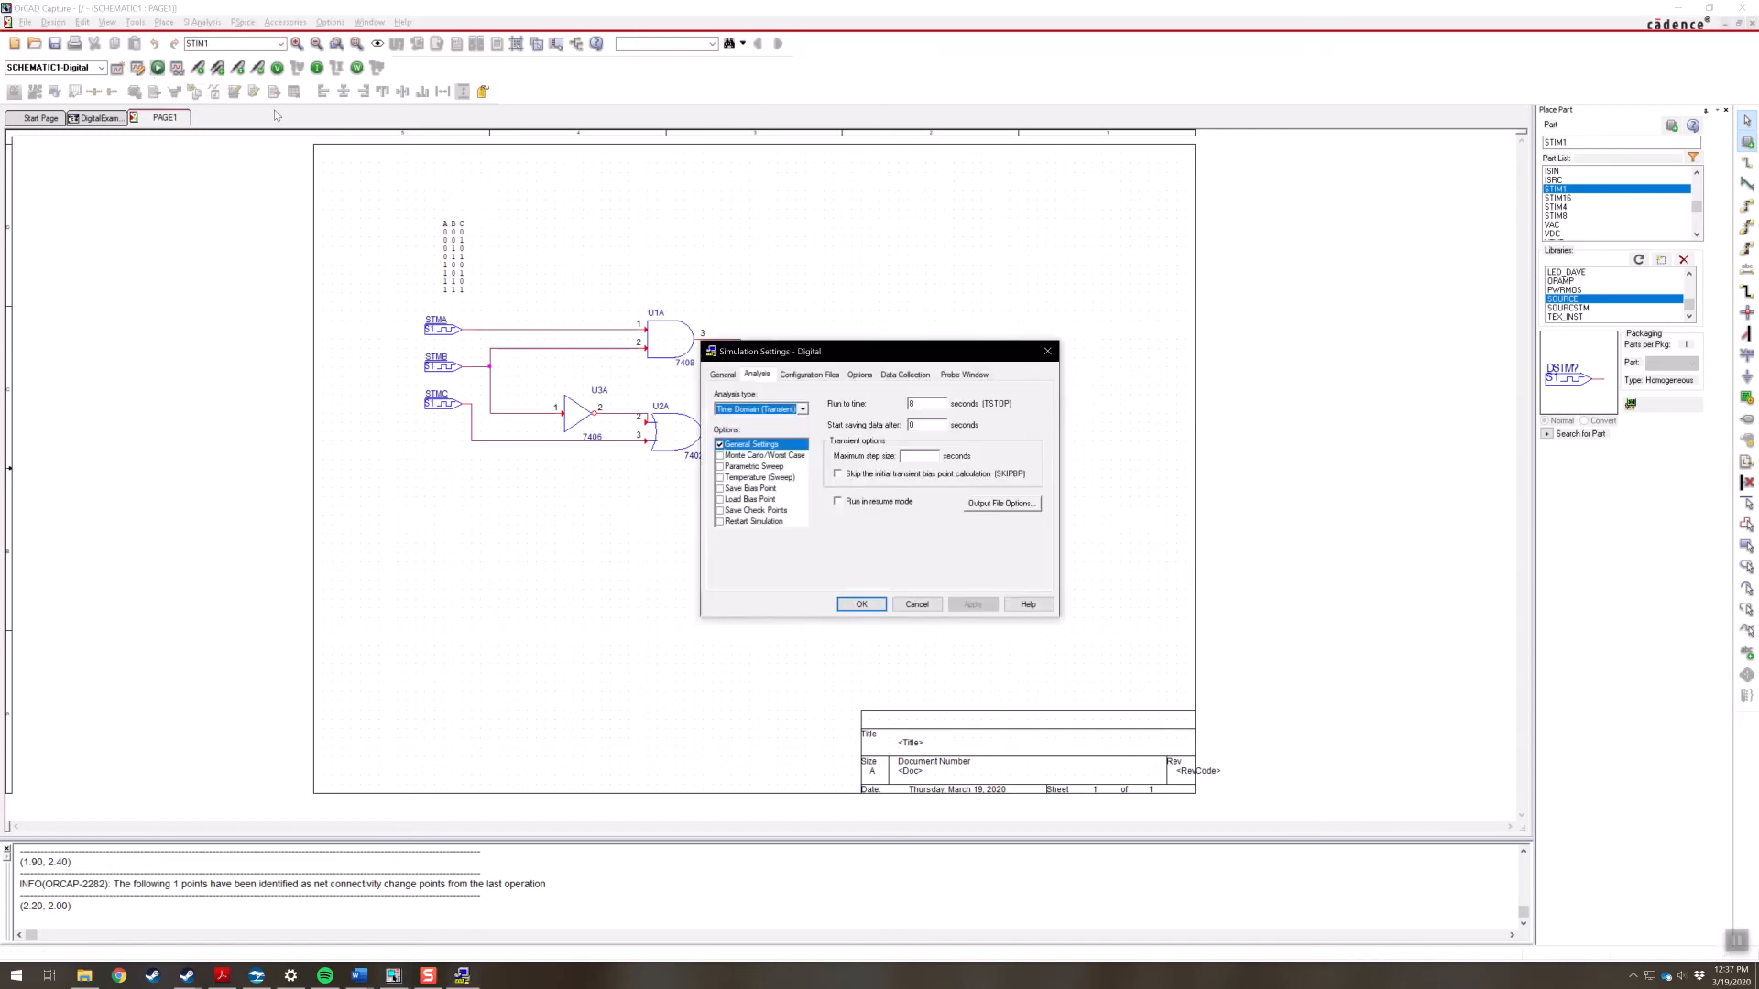
{"action": "left_click", "coordinate": [861, 604]}
Create a new simulation profile named Digital2 and set its transient run time to 8 seconds
{"action": "left_click", "coordinate": [134, 71]}
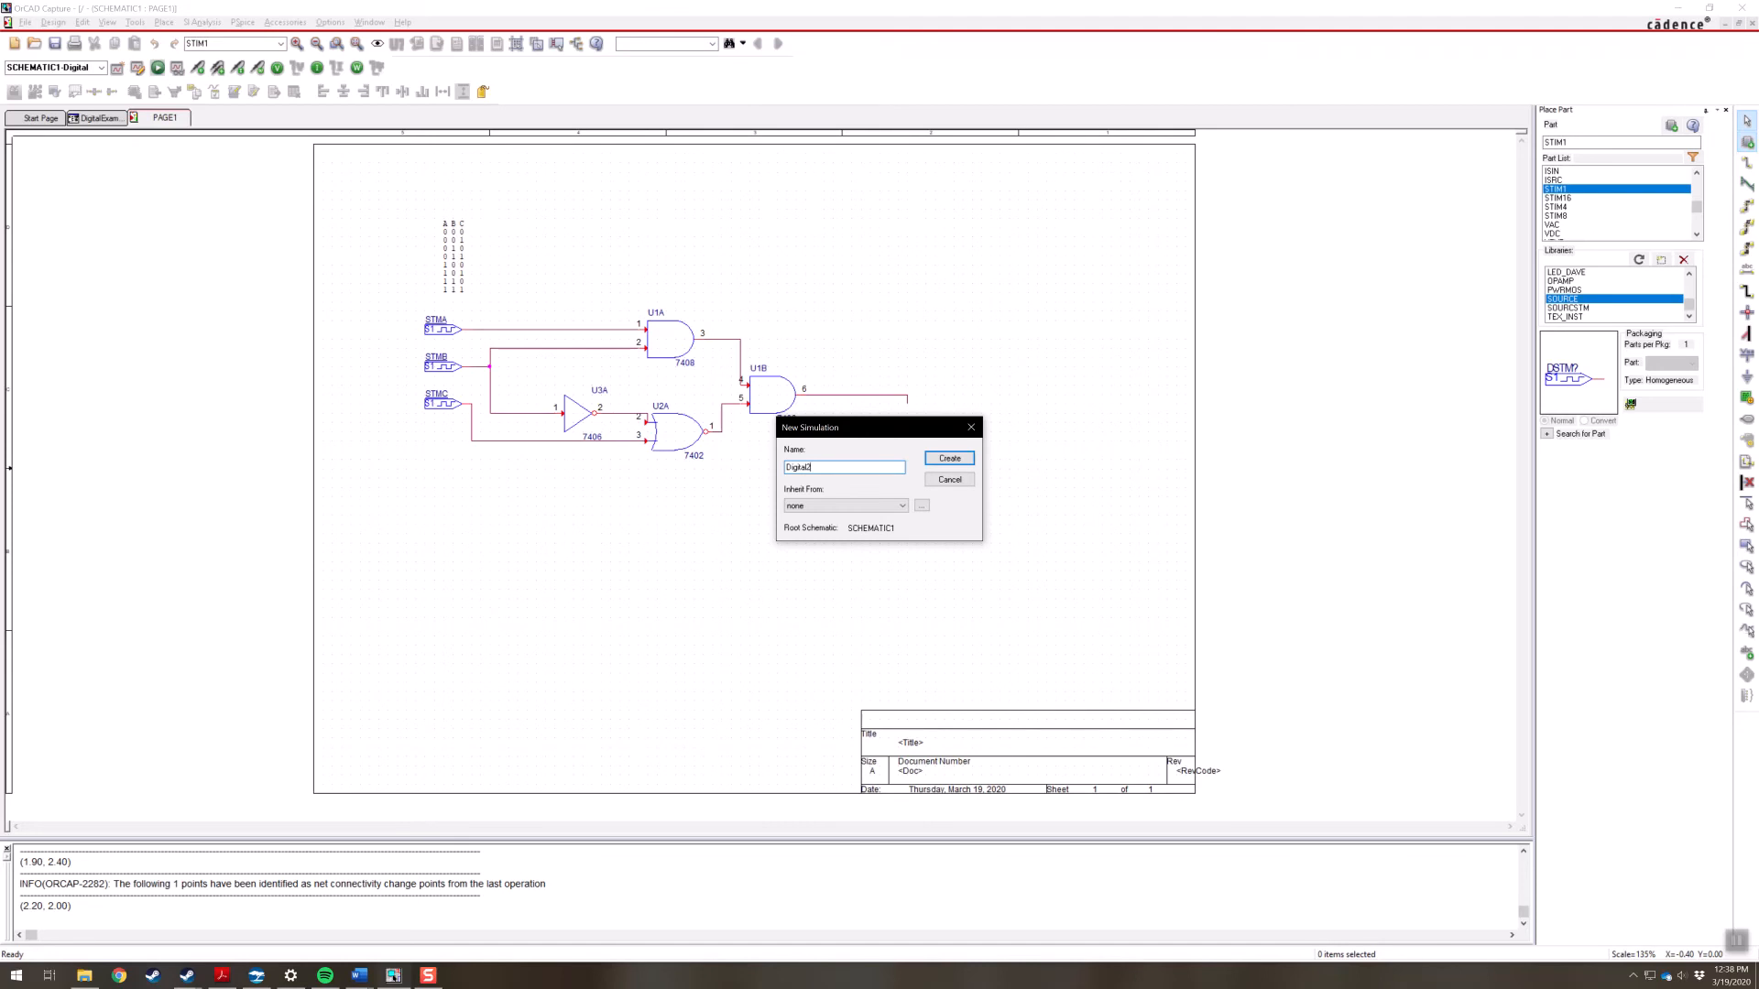
{"action": "key", "text": "Return"}
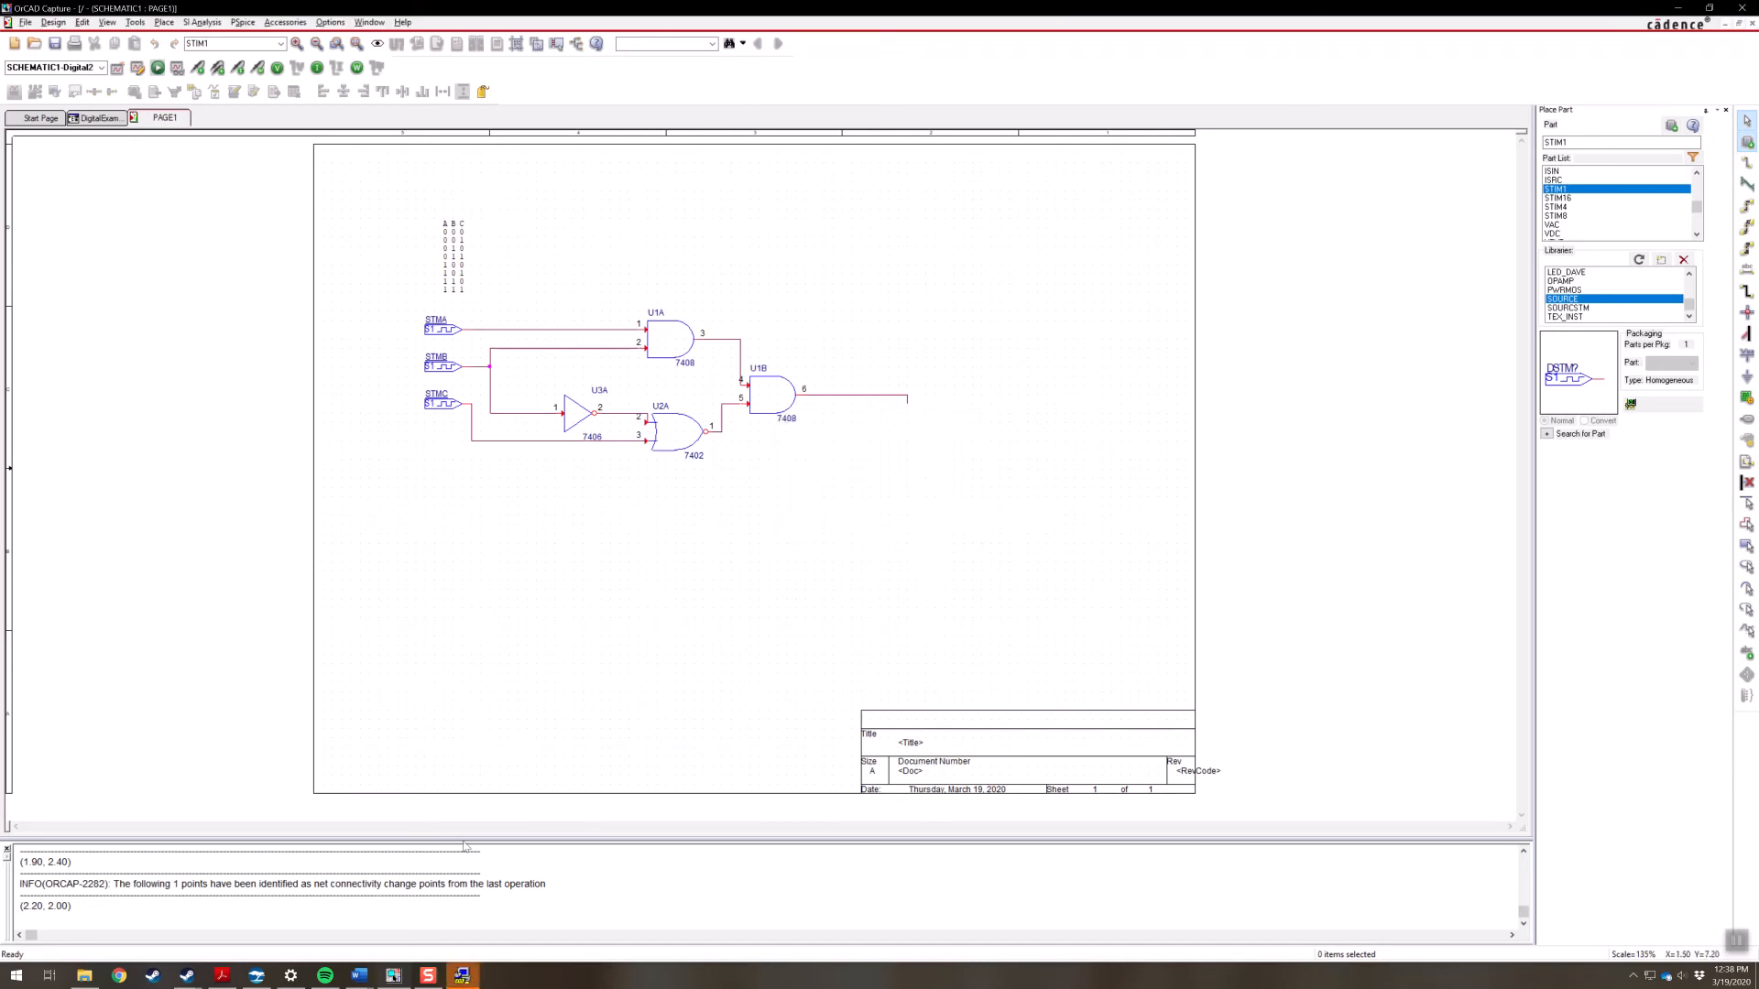
{"action": "left_click", "coordinate": [458, 978]}
{"action": "double_click", "coordinate": [939, 403]}
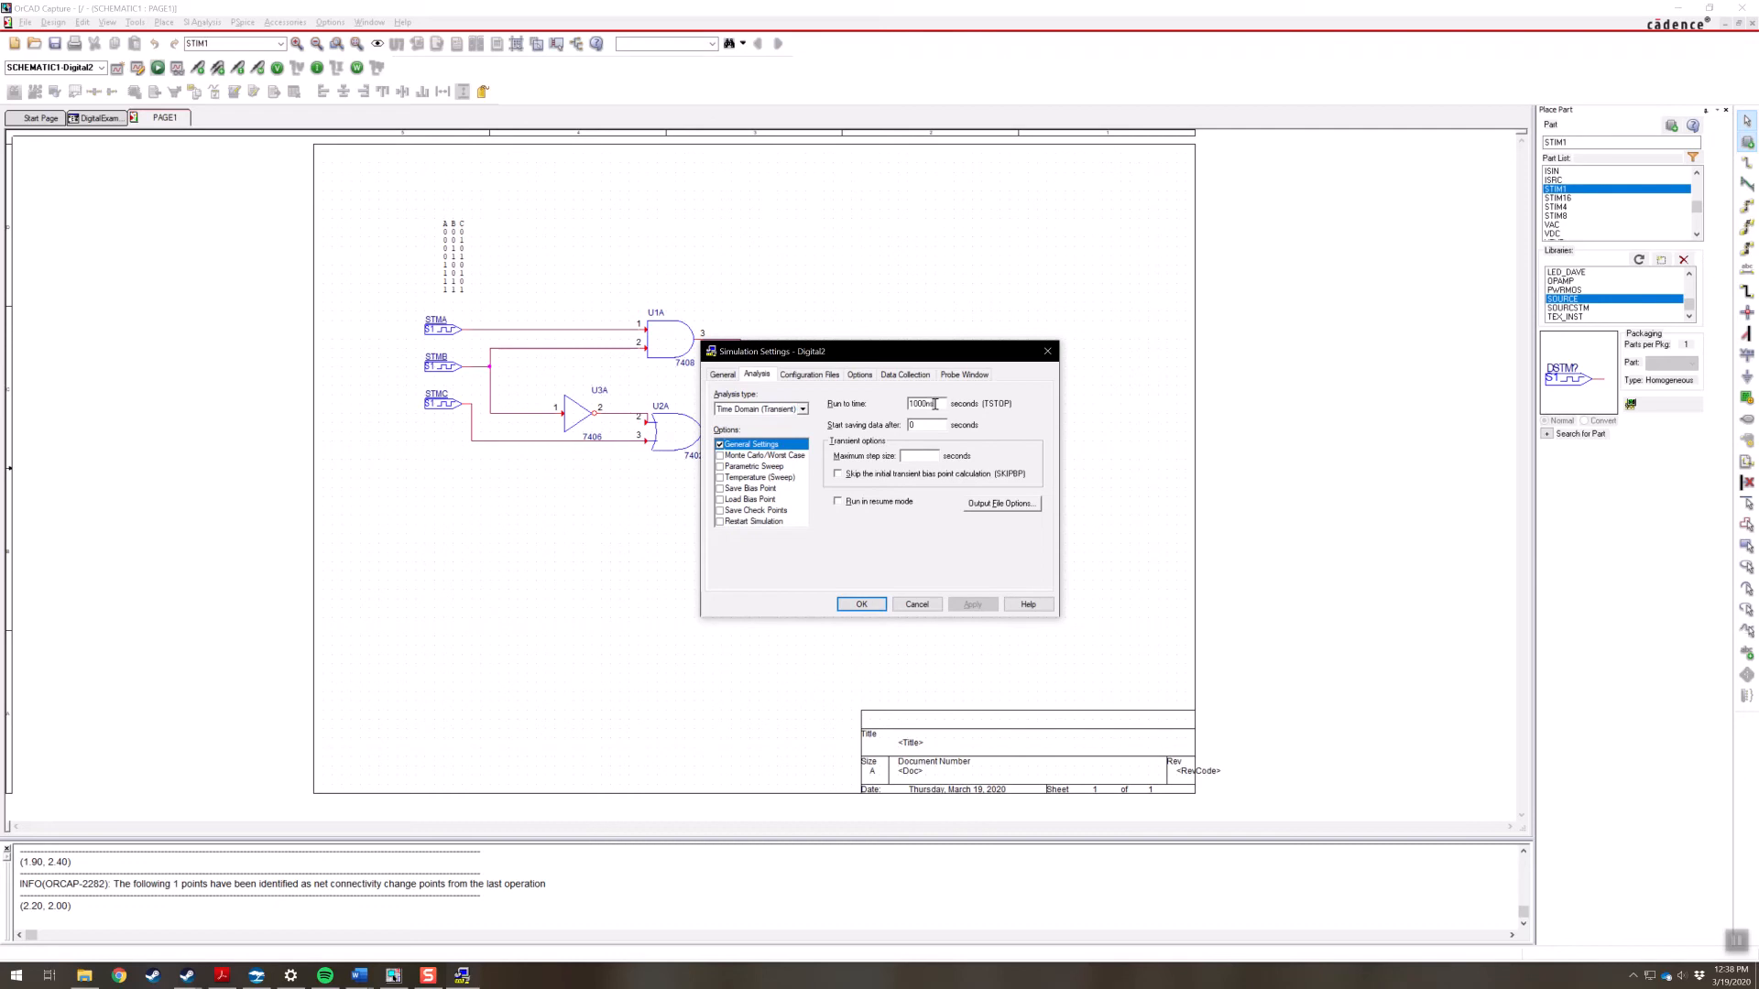
{"action": "type", "text": "8"}
Check Digital2's gate-level simulation options, accept the settings and run the simulation, moving the waveform window clear of the circuit
{"action": "left_click", "coordinate": [853, 377]}
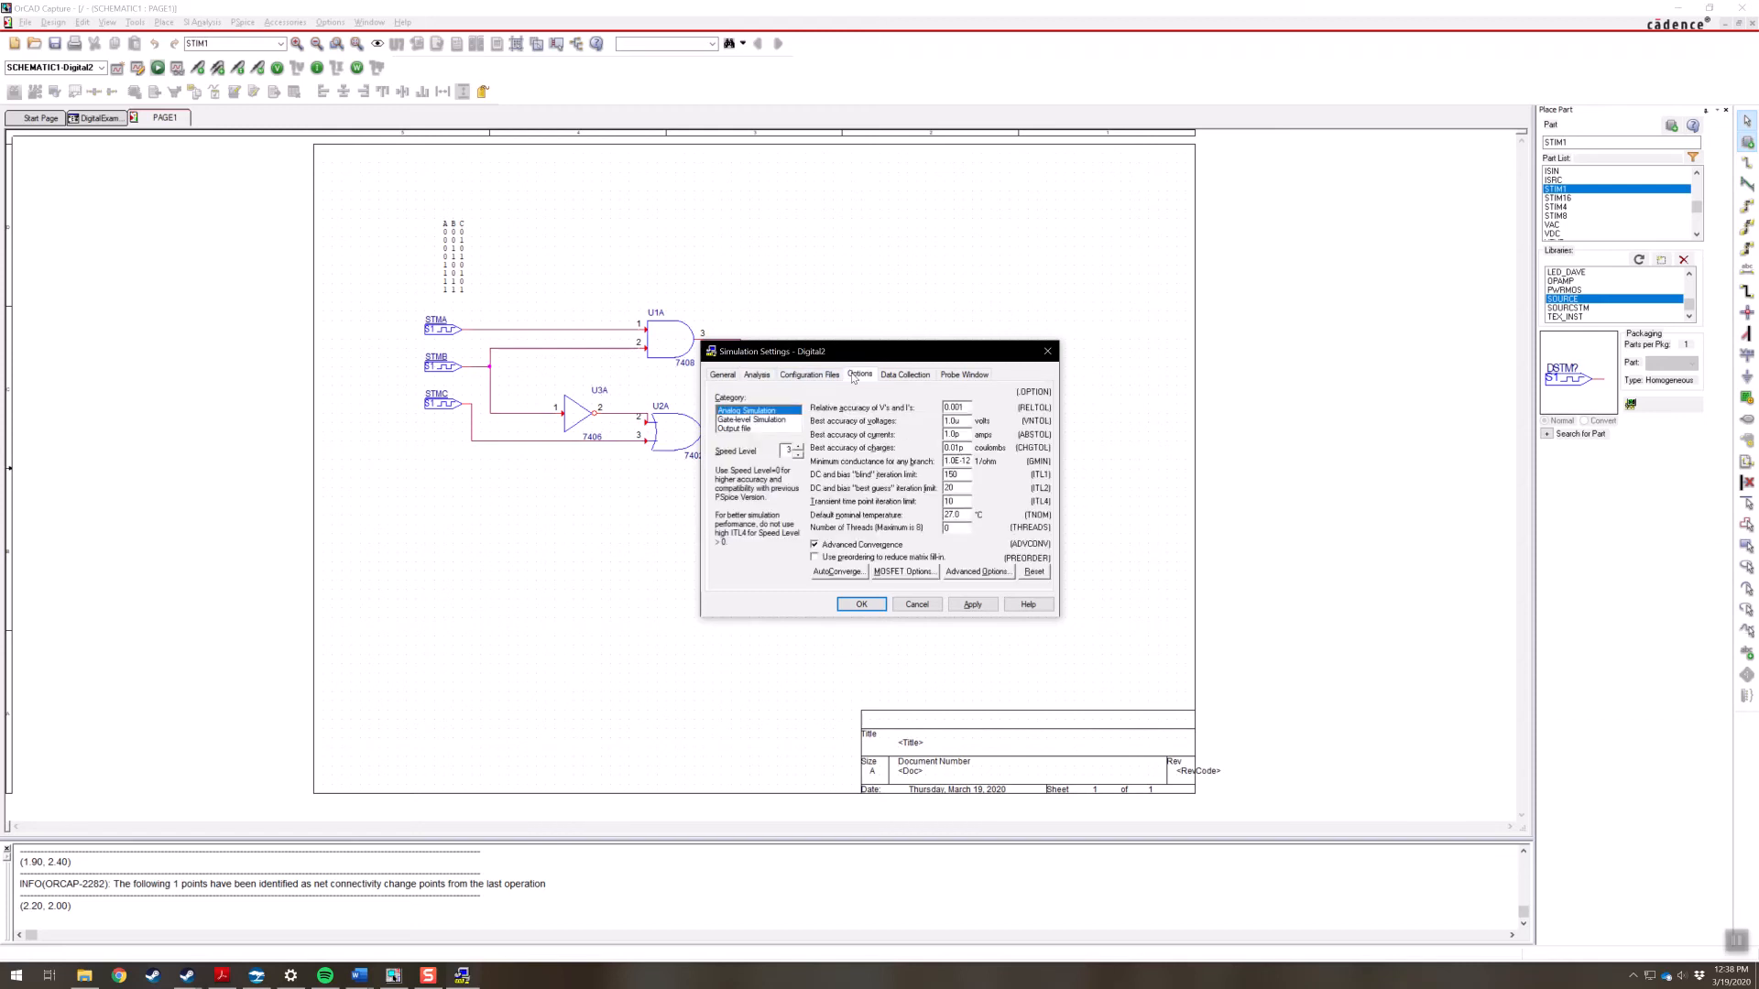
{"action": "left_click", "coordinate": [762, 421]}
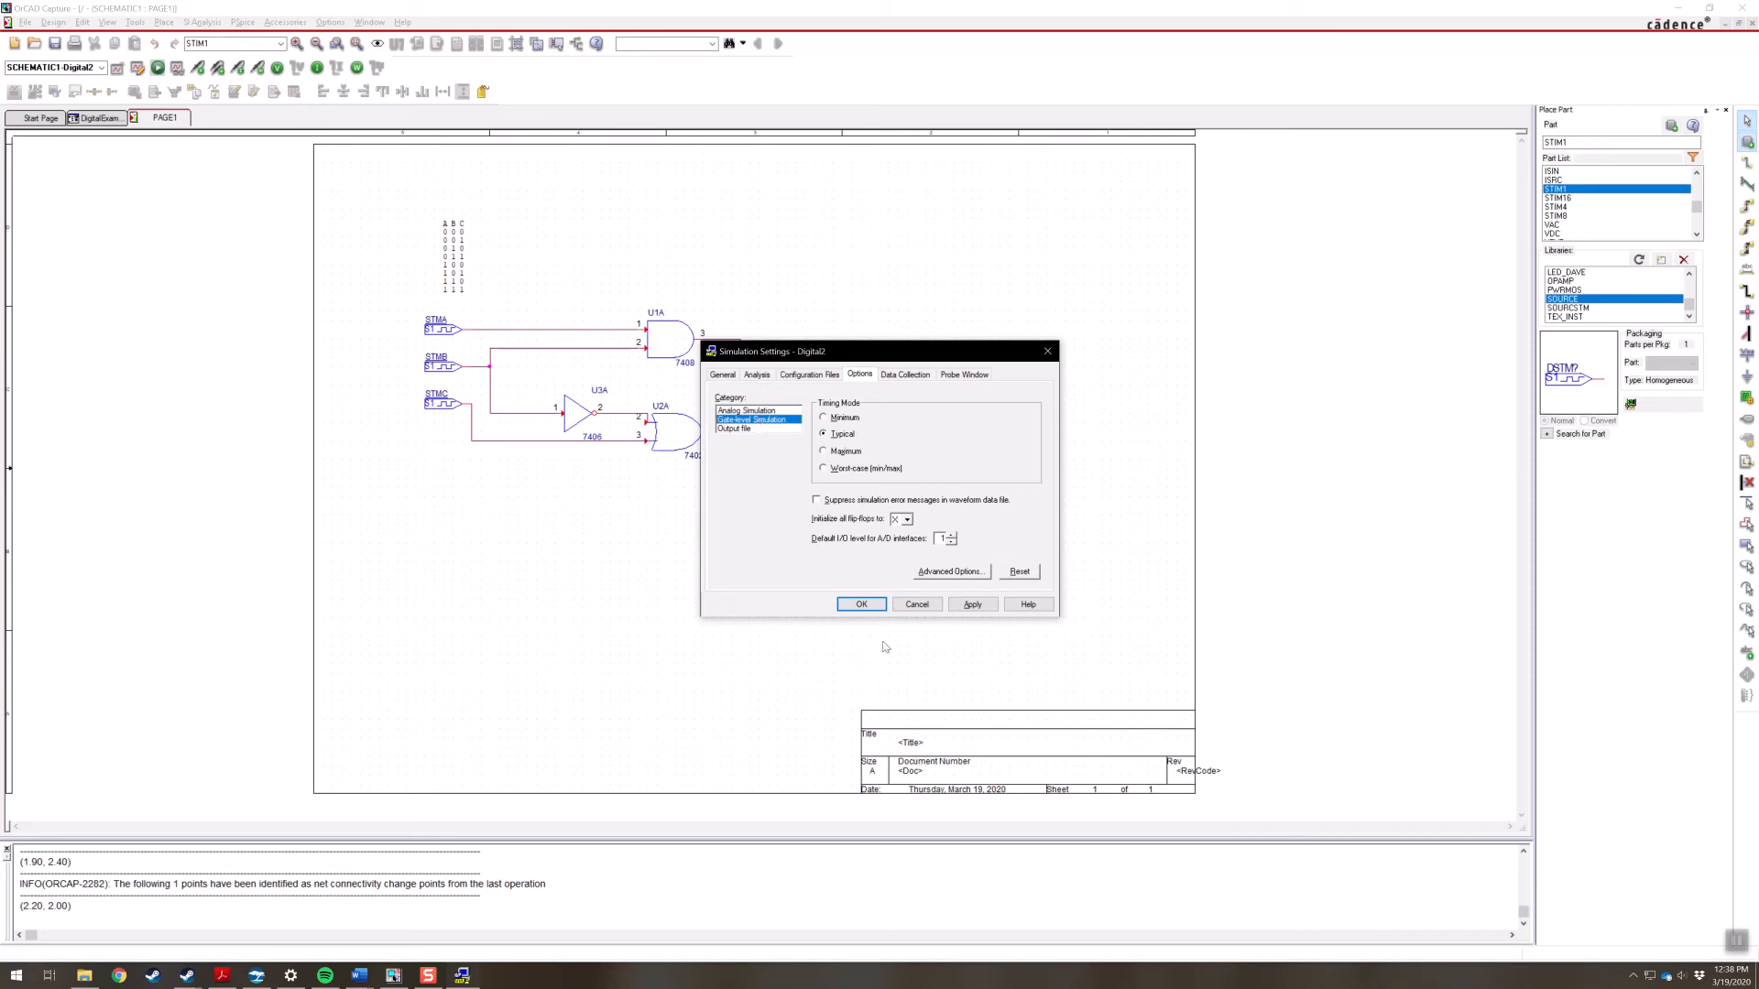
{"action": "left_click", "coordinate": [859, 604]}
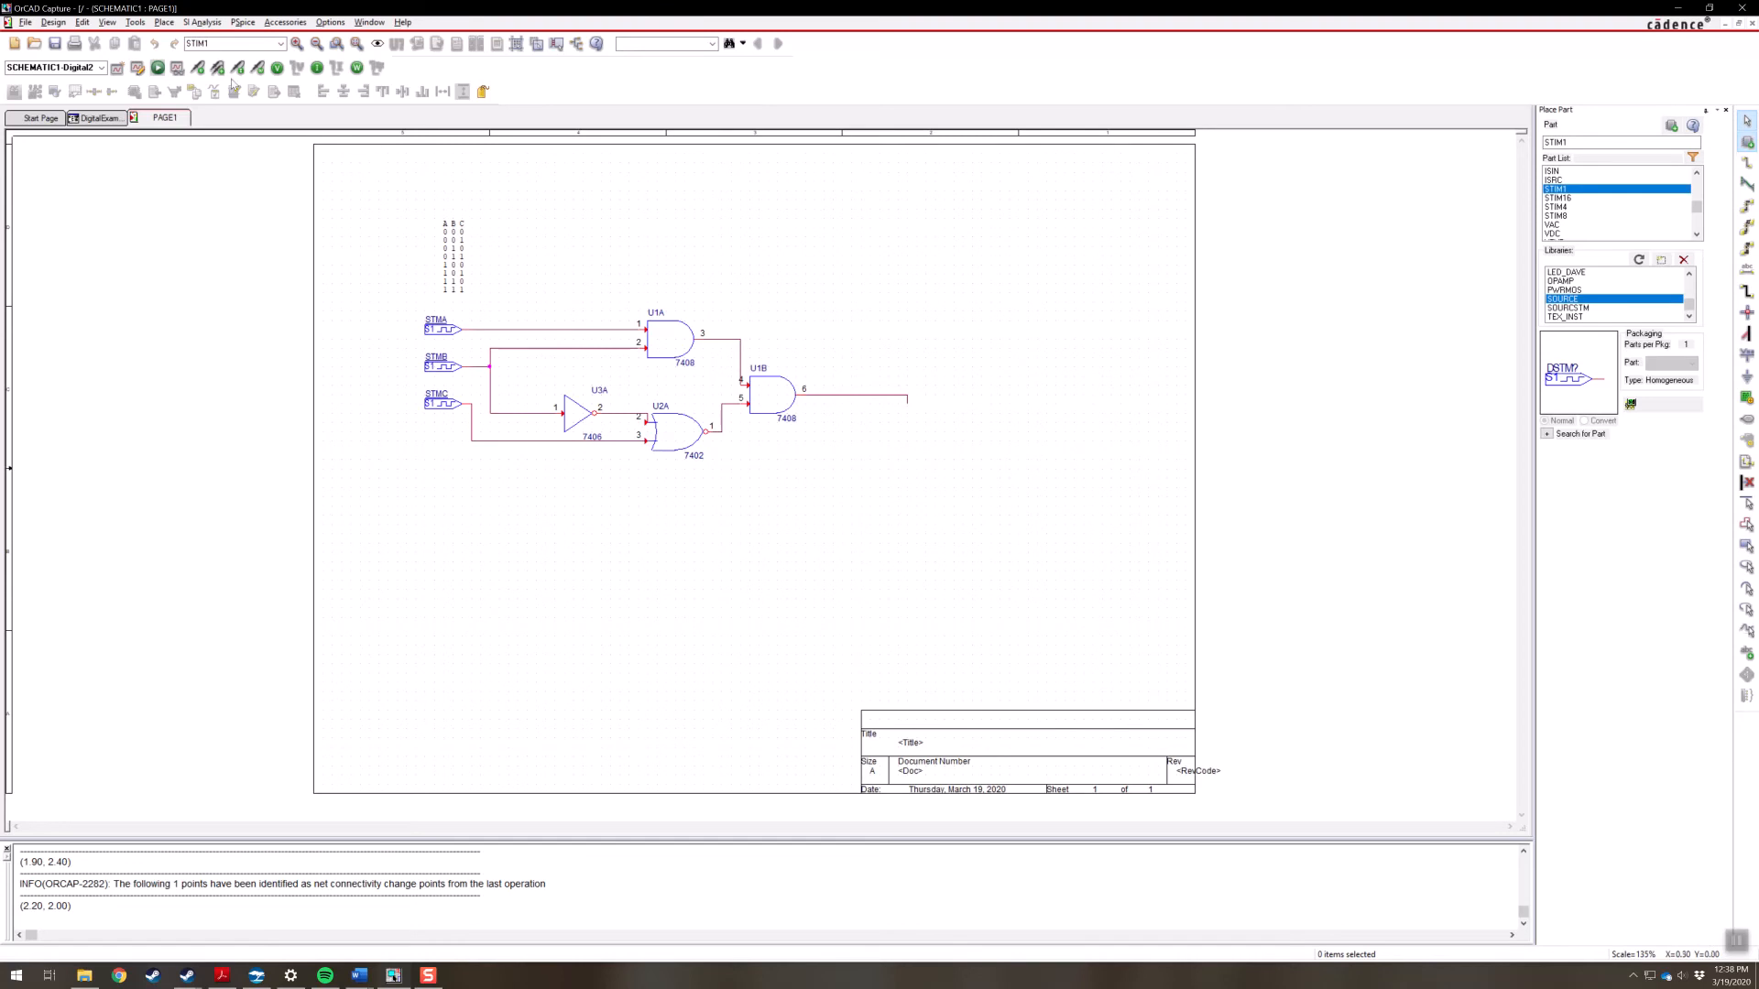
{"action": "left_click", "coordinate": [158, 68]}
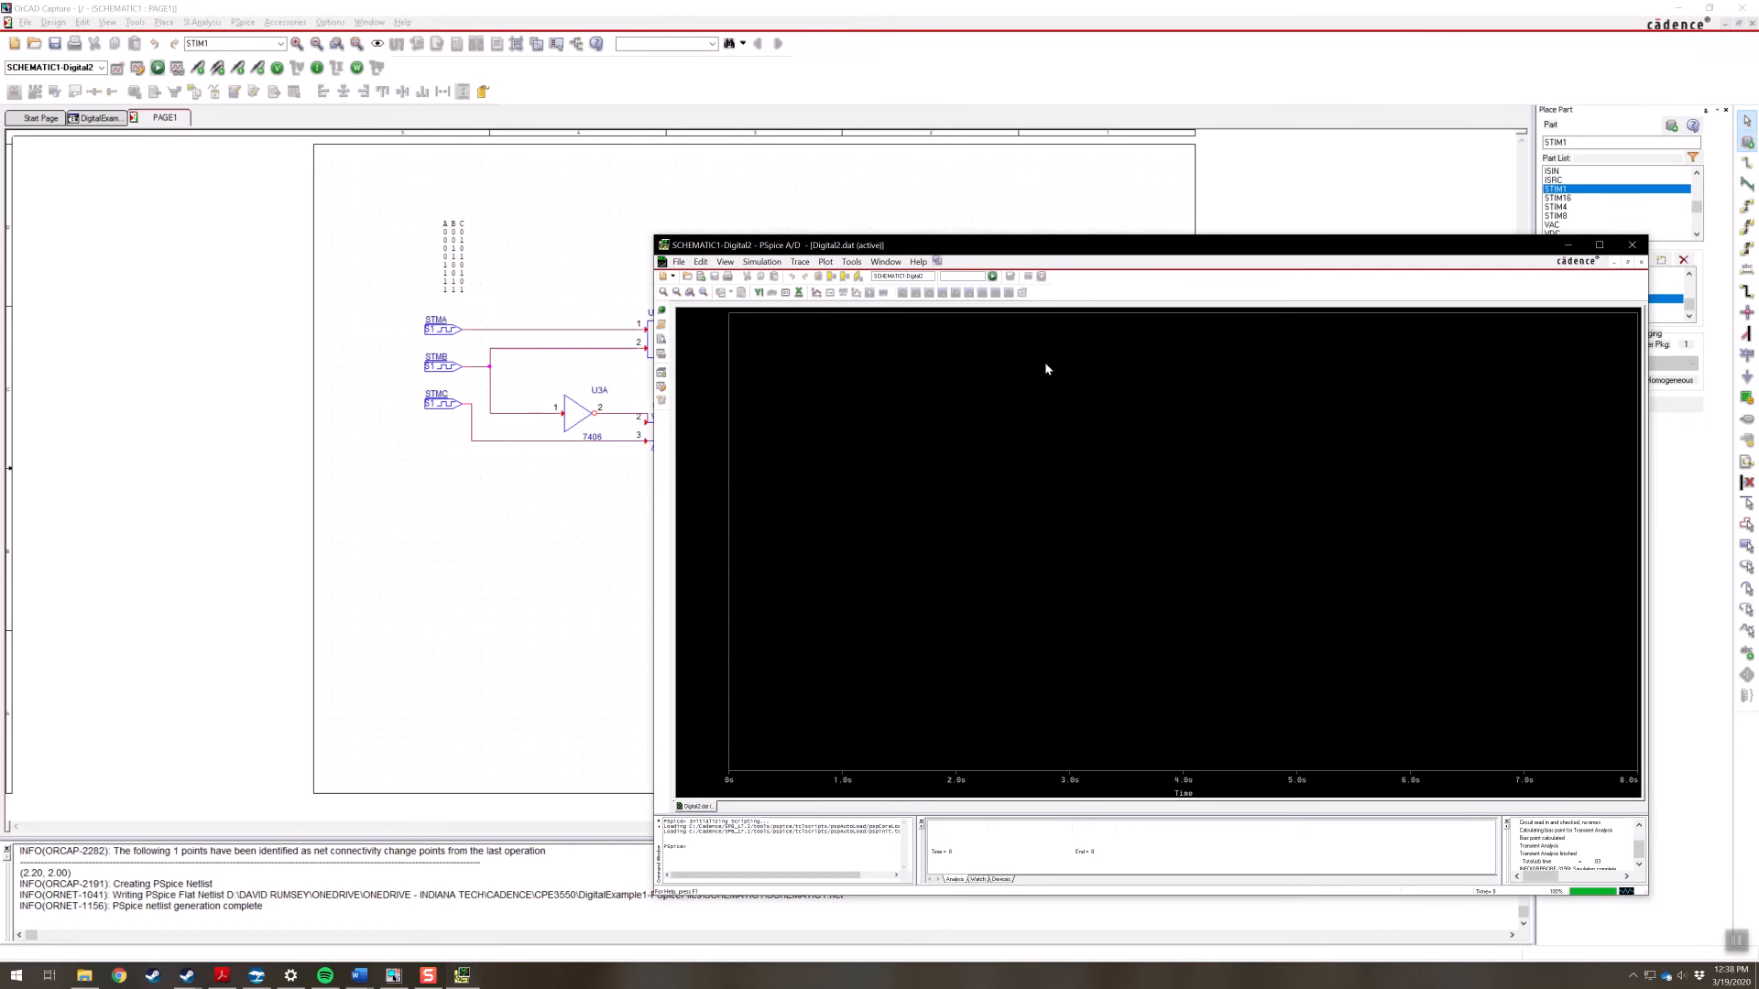
{"action": "left_click_drag", "start_coordinate": [1152, 254], "coordinate": [1335, 258]}
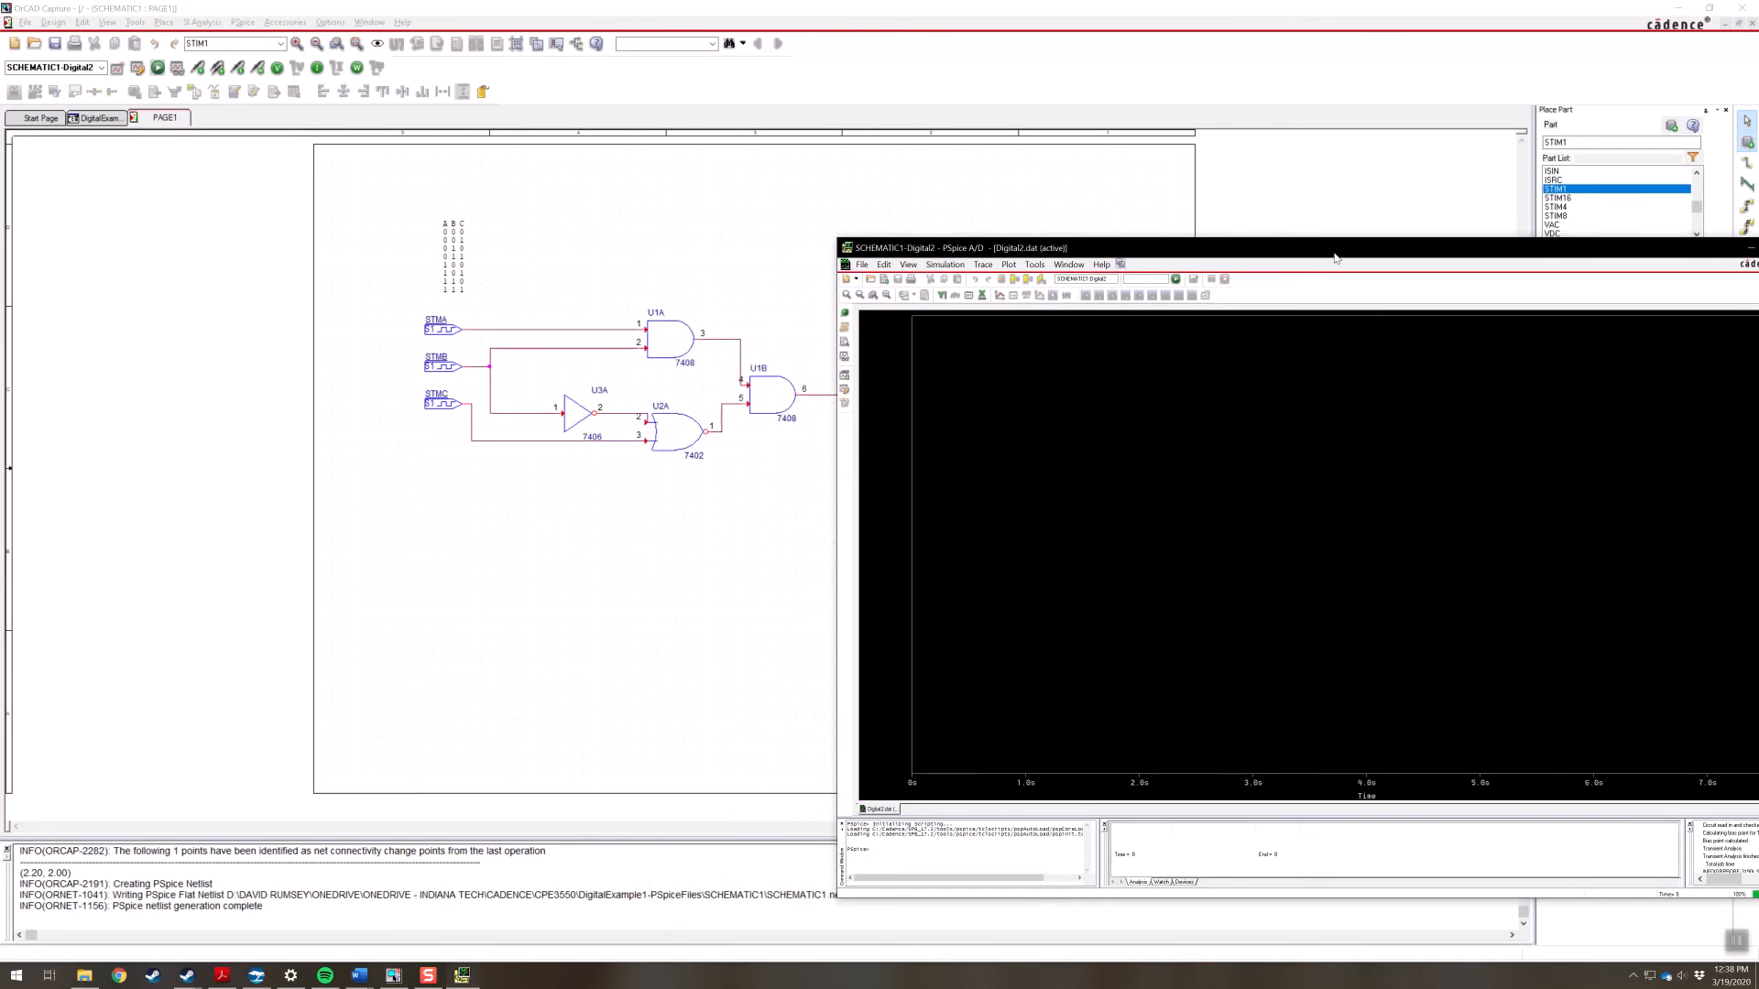
Place voltage markers on the STMA, STMB and STMC wires and the final AND gate's output wire, and show their waveforms
{"action": "left_click", "coordinate": [200, 69]}
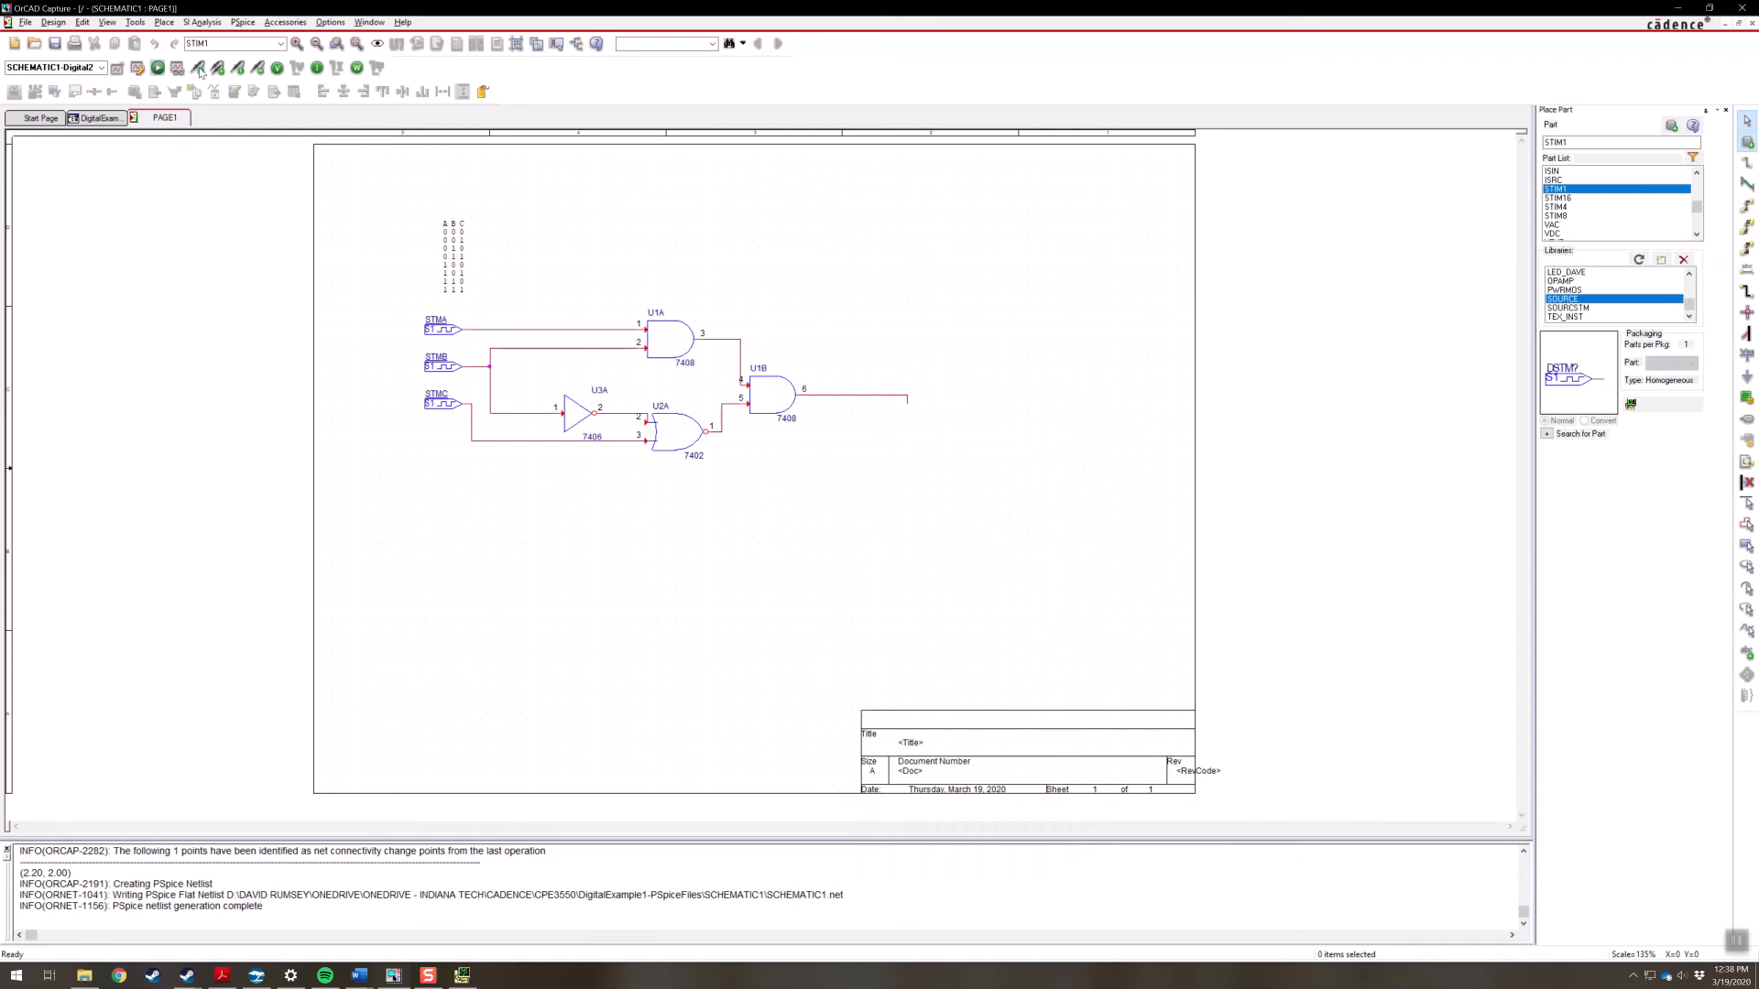
{"action": "left_click", "coordinate": [490, 348]}
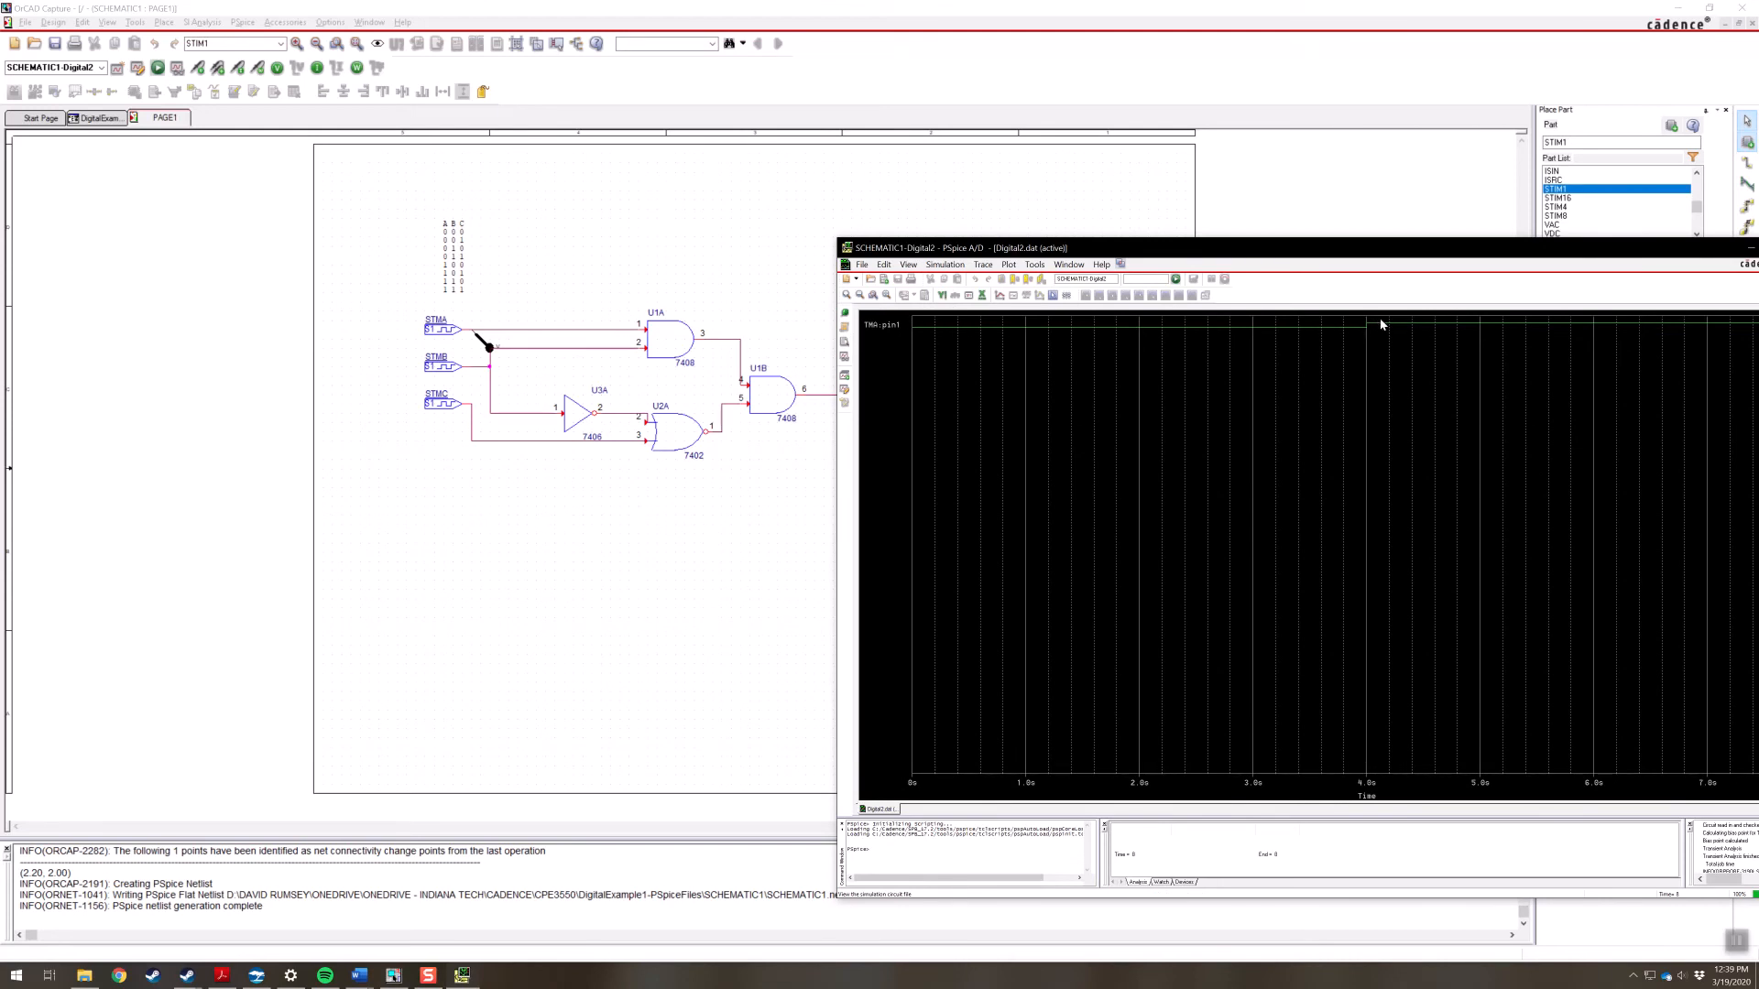
{"action": "key", "text": "alt+Tab"}
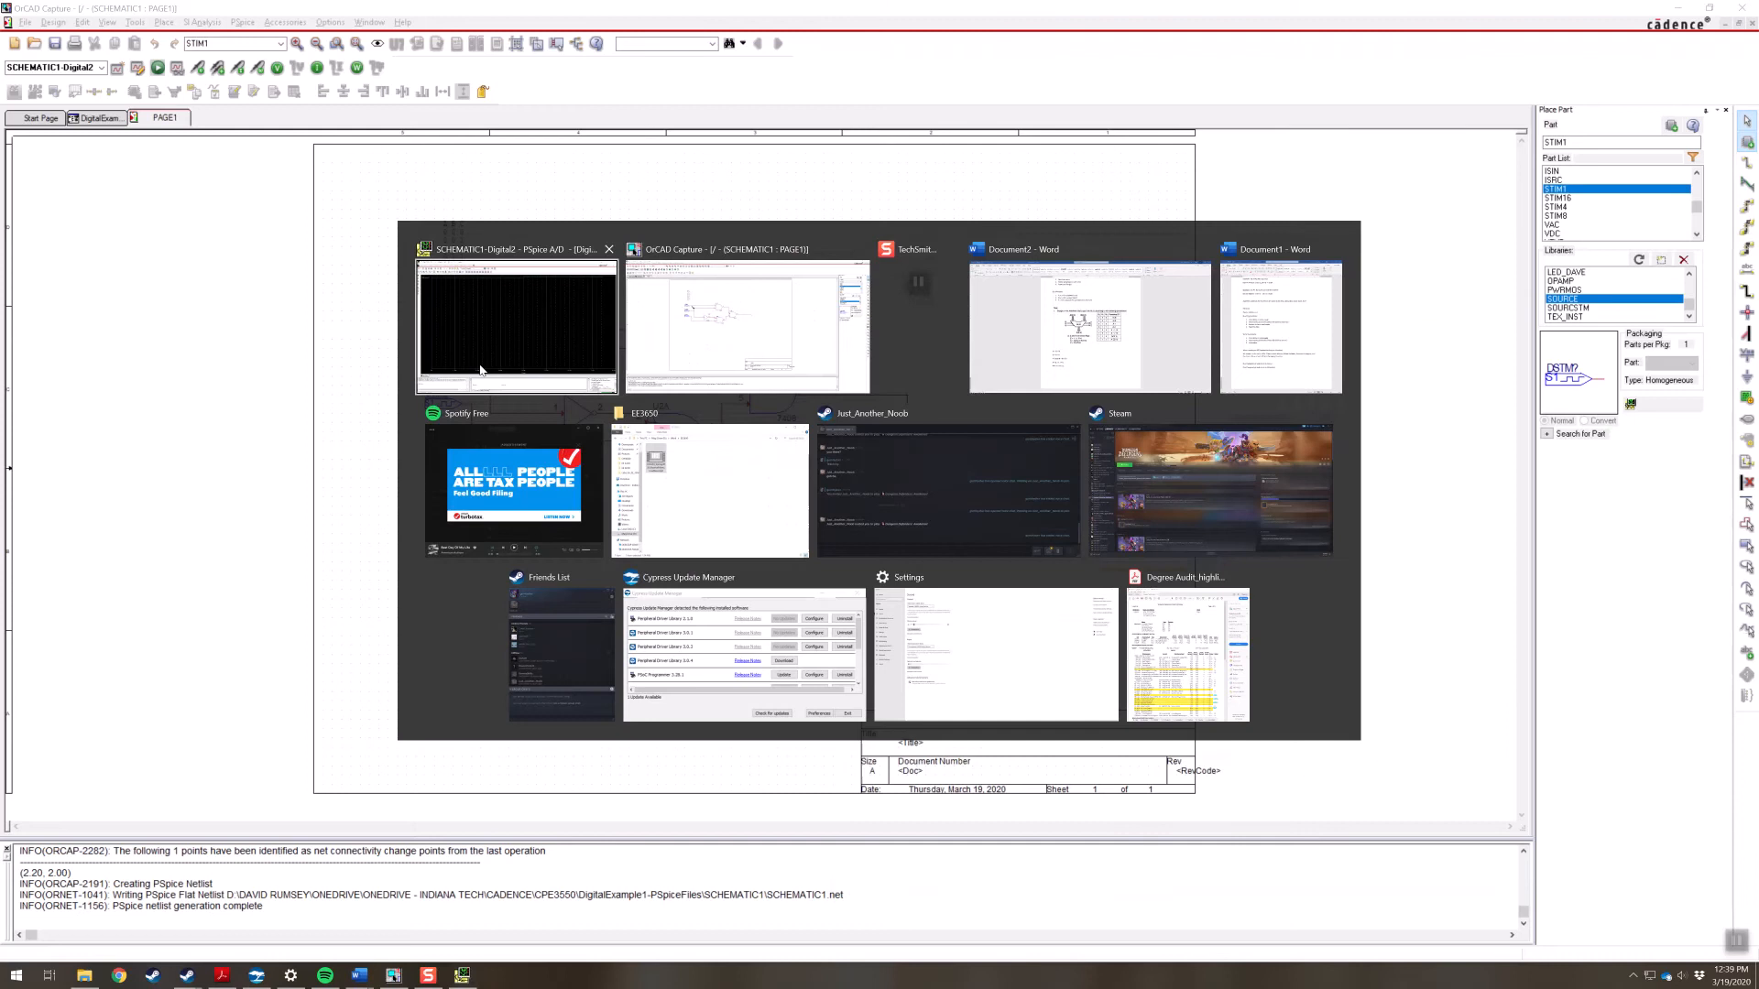
{"action": "left_click", "coordinate": [199, 73]}
{"action": "left_click", "coordinate": [485, 370]}
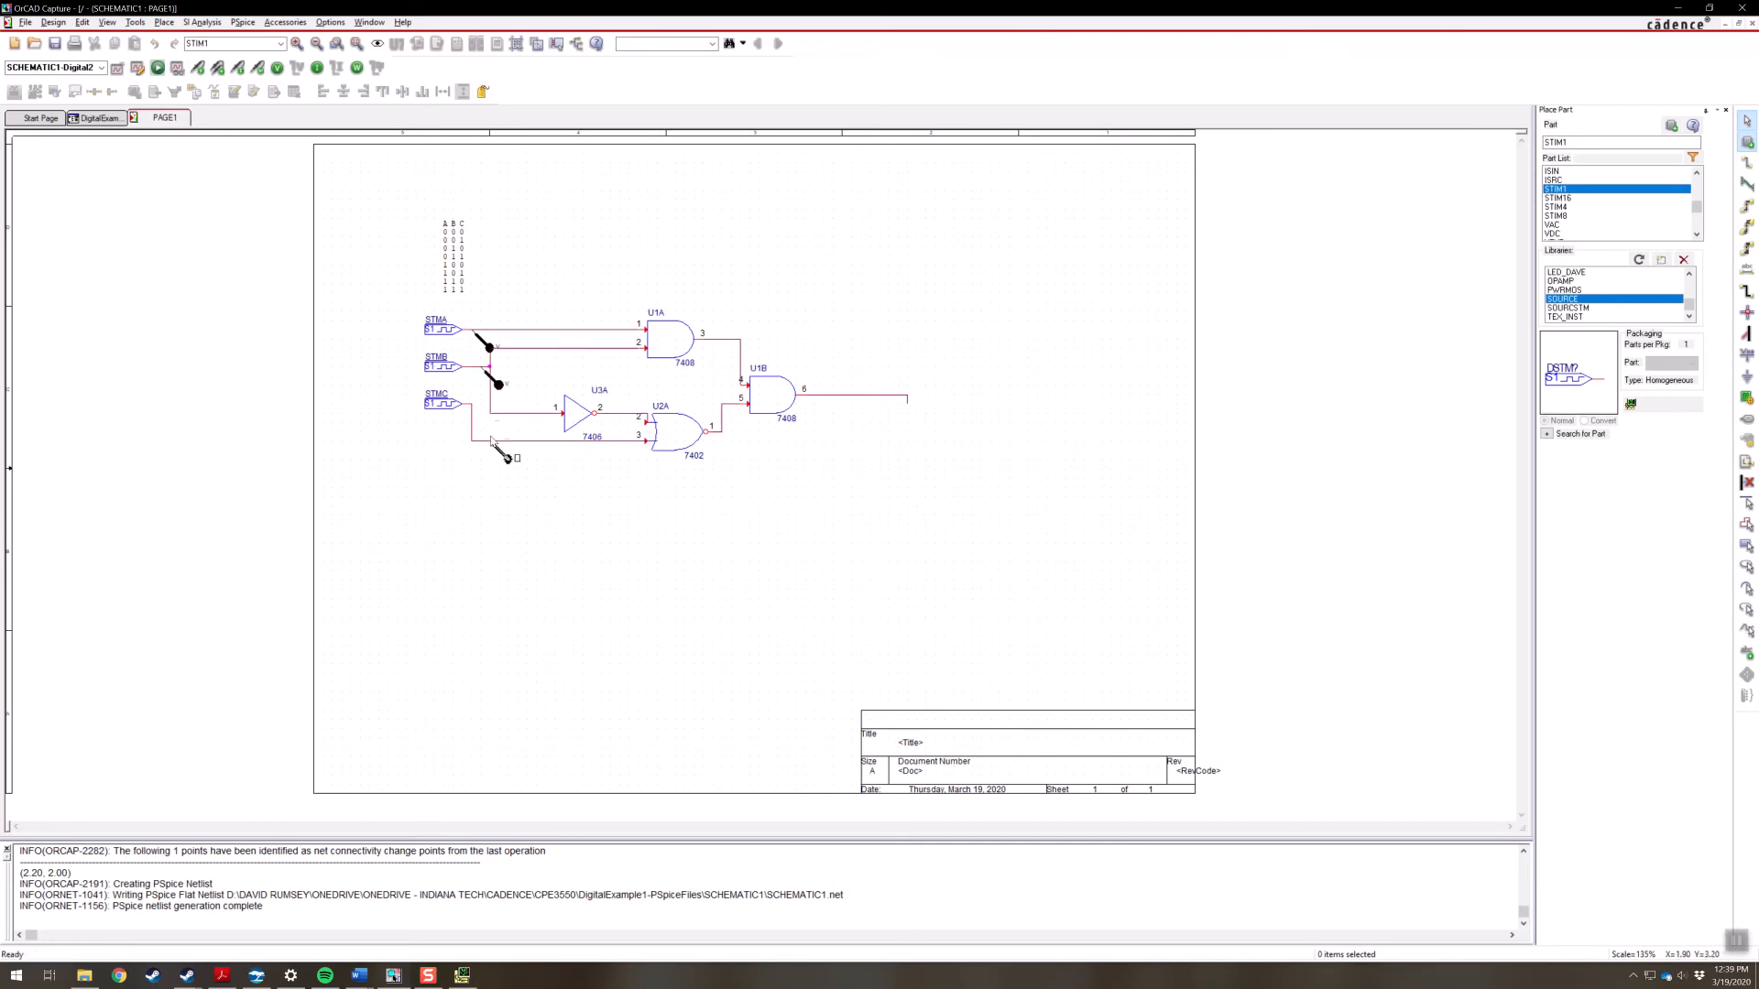
{"action": "left_click", "coordinate": [482, 441]}
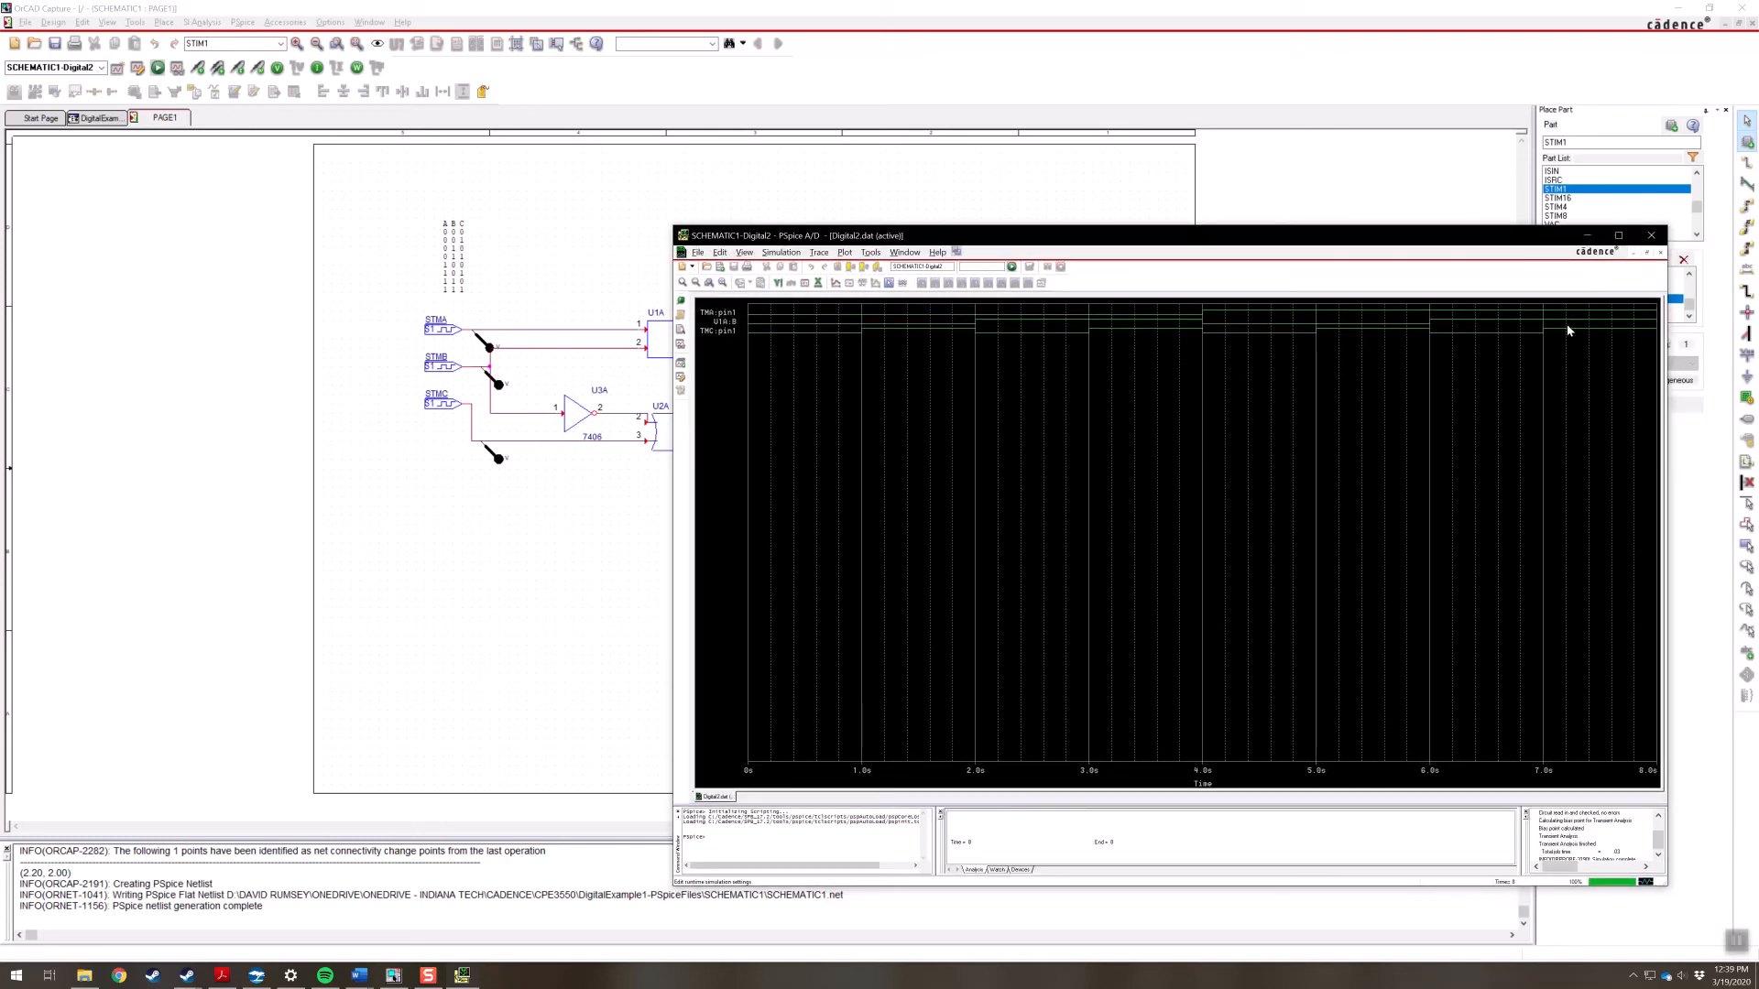
{"action": "left_click", "coordinate": [560, 199]}
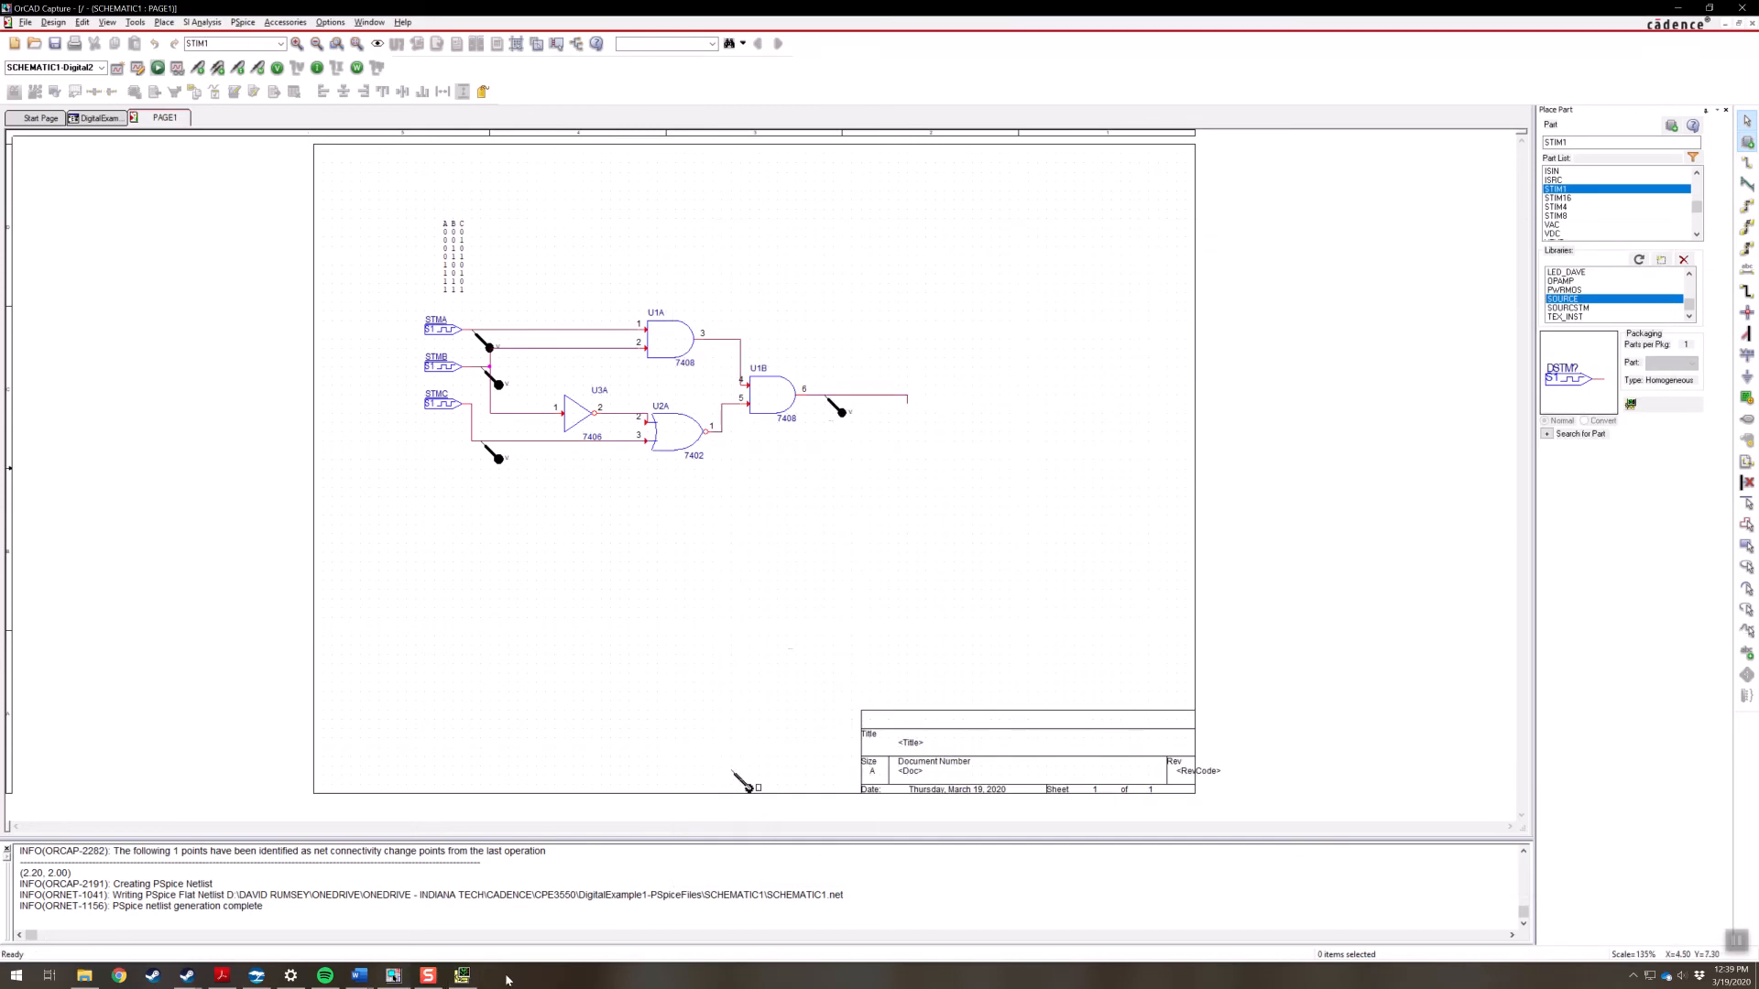
{"action": "left_click", "coordinate": [462, 975]}
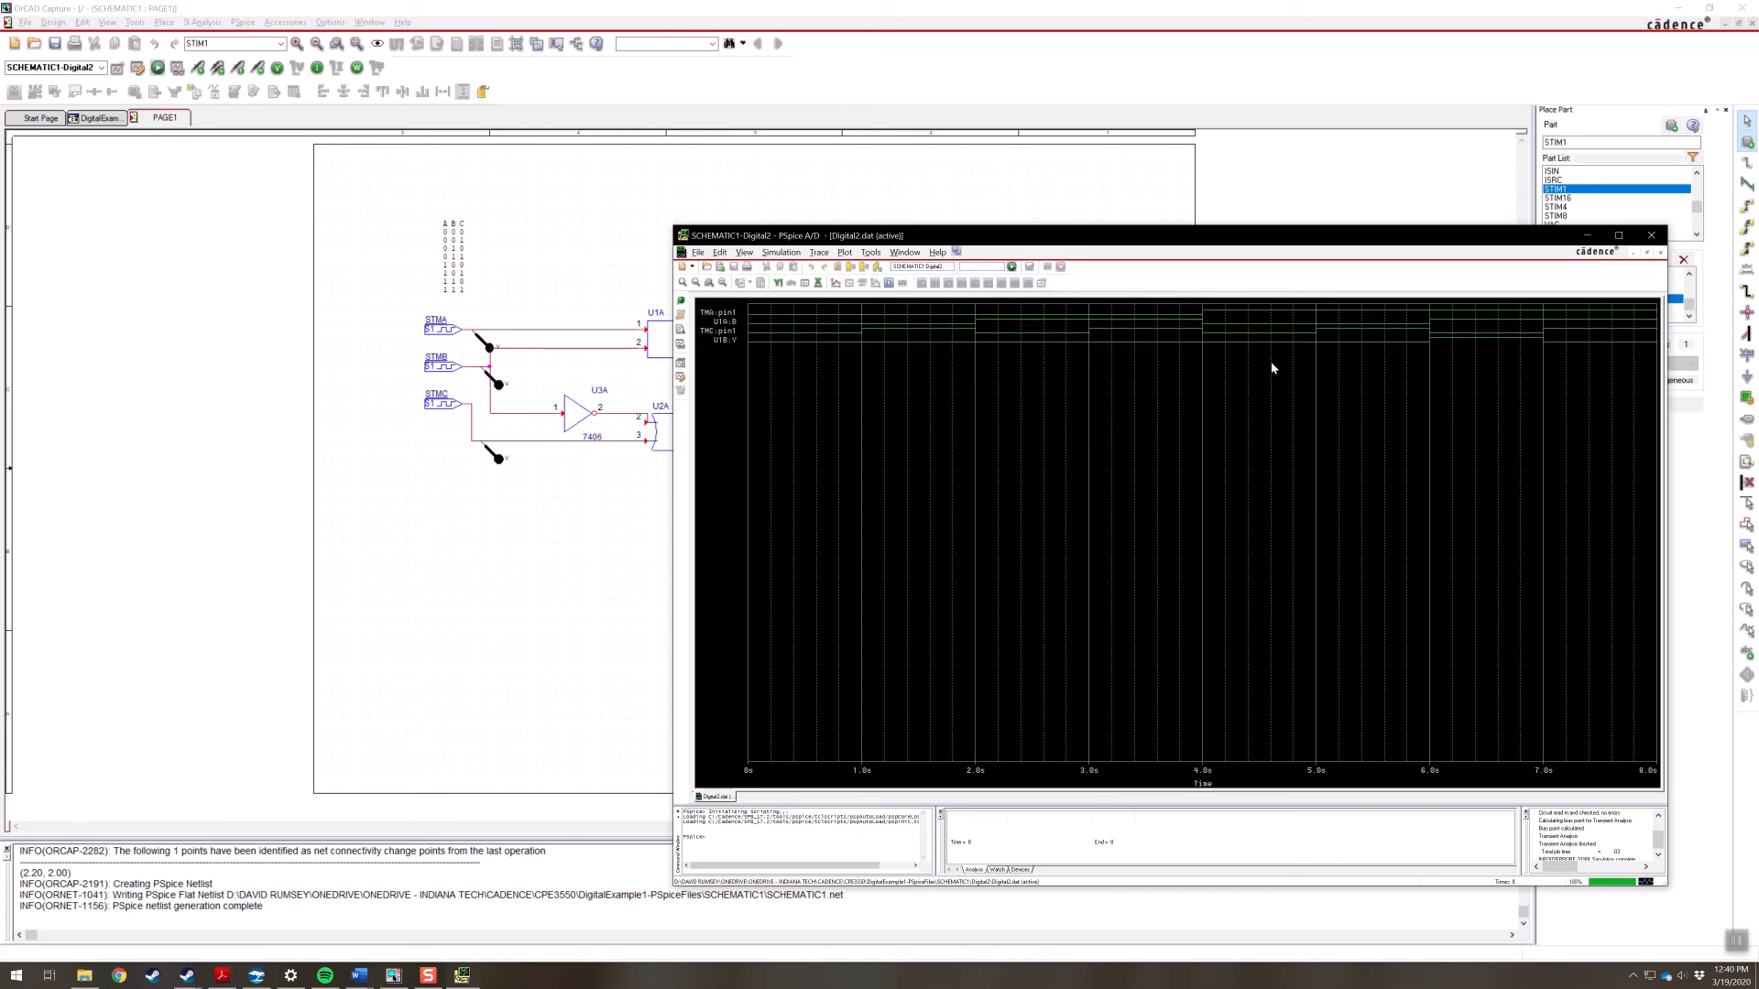
{"action": "left_click", "coordinate": [734, 317]}
{"action": "right_click", "coordinate": [734, 319]}
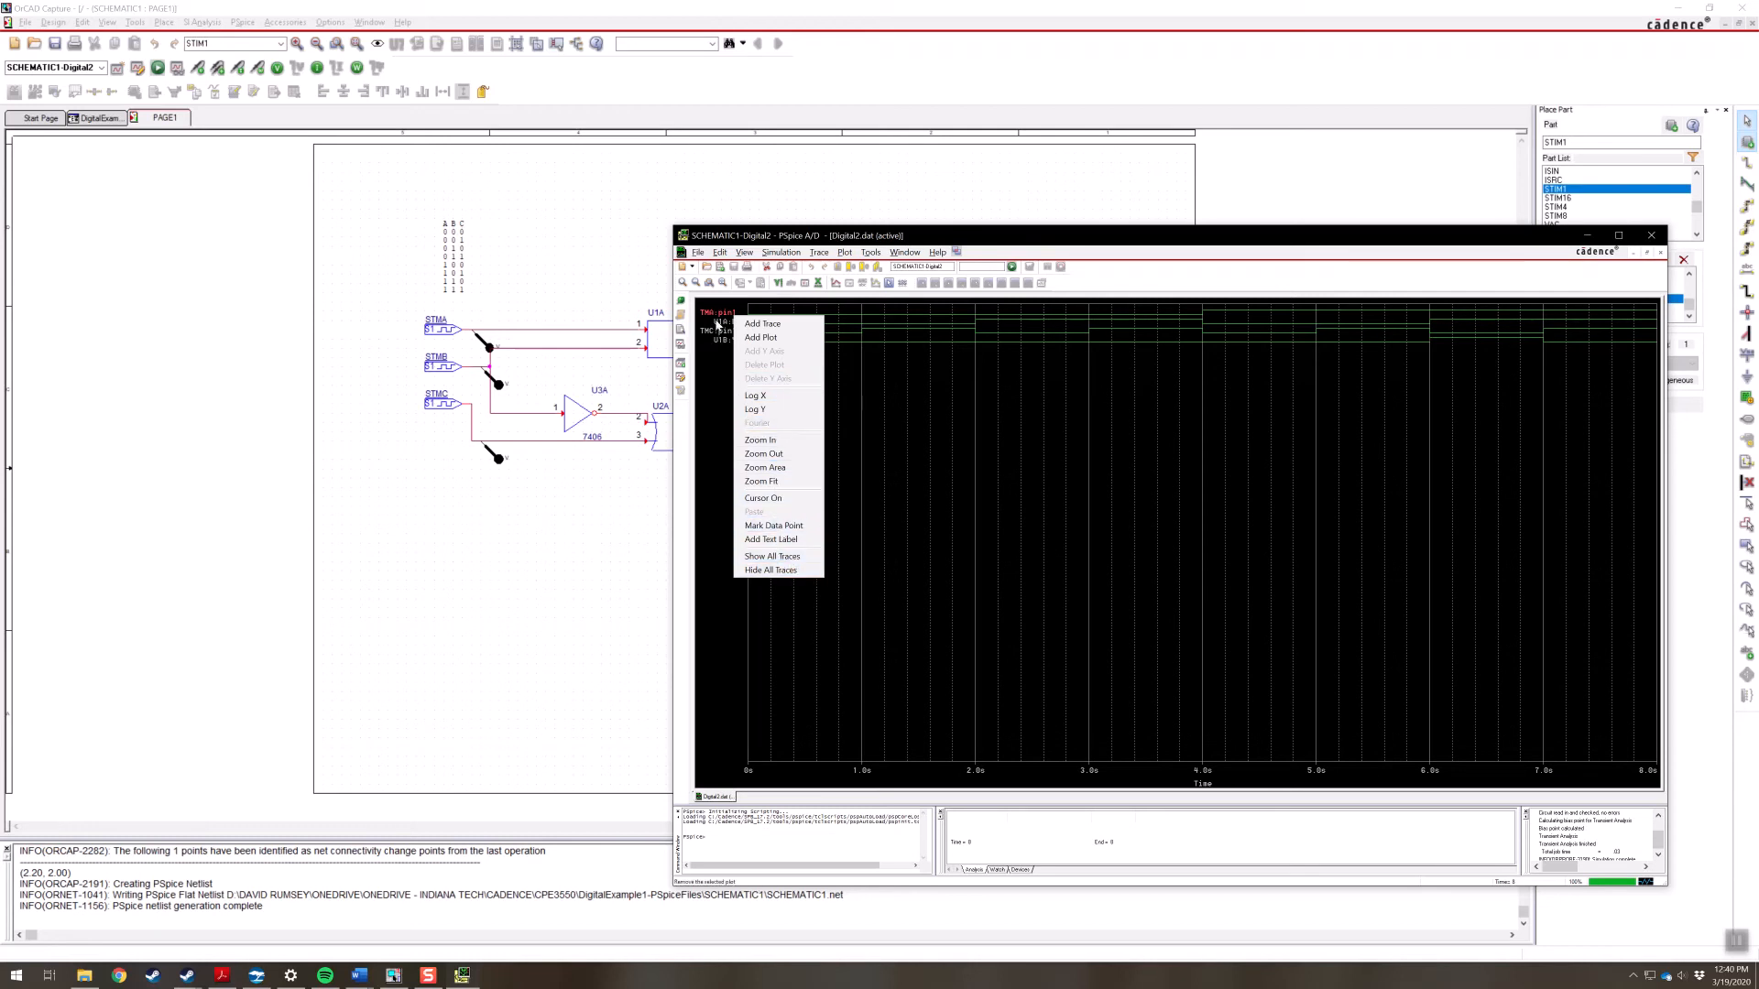
{"action": "right_click", "coordinate": [719, 314]}
{"action": "left_click", "coordinate": [721, 314]}
{"action": "right_click", "coordinate": [721, 314]}
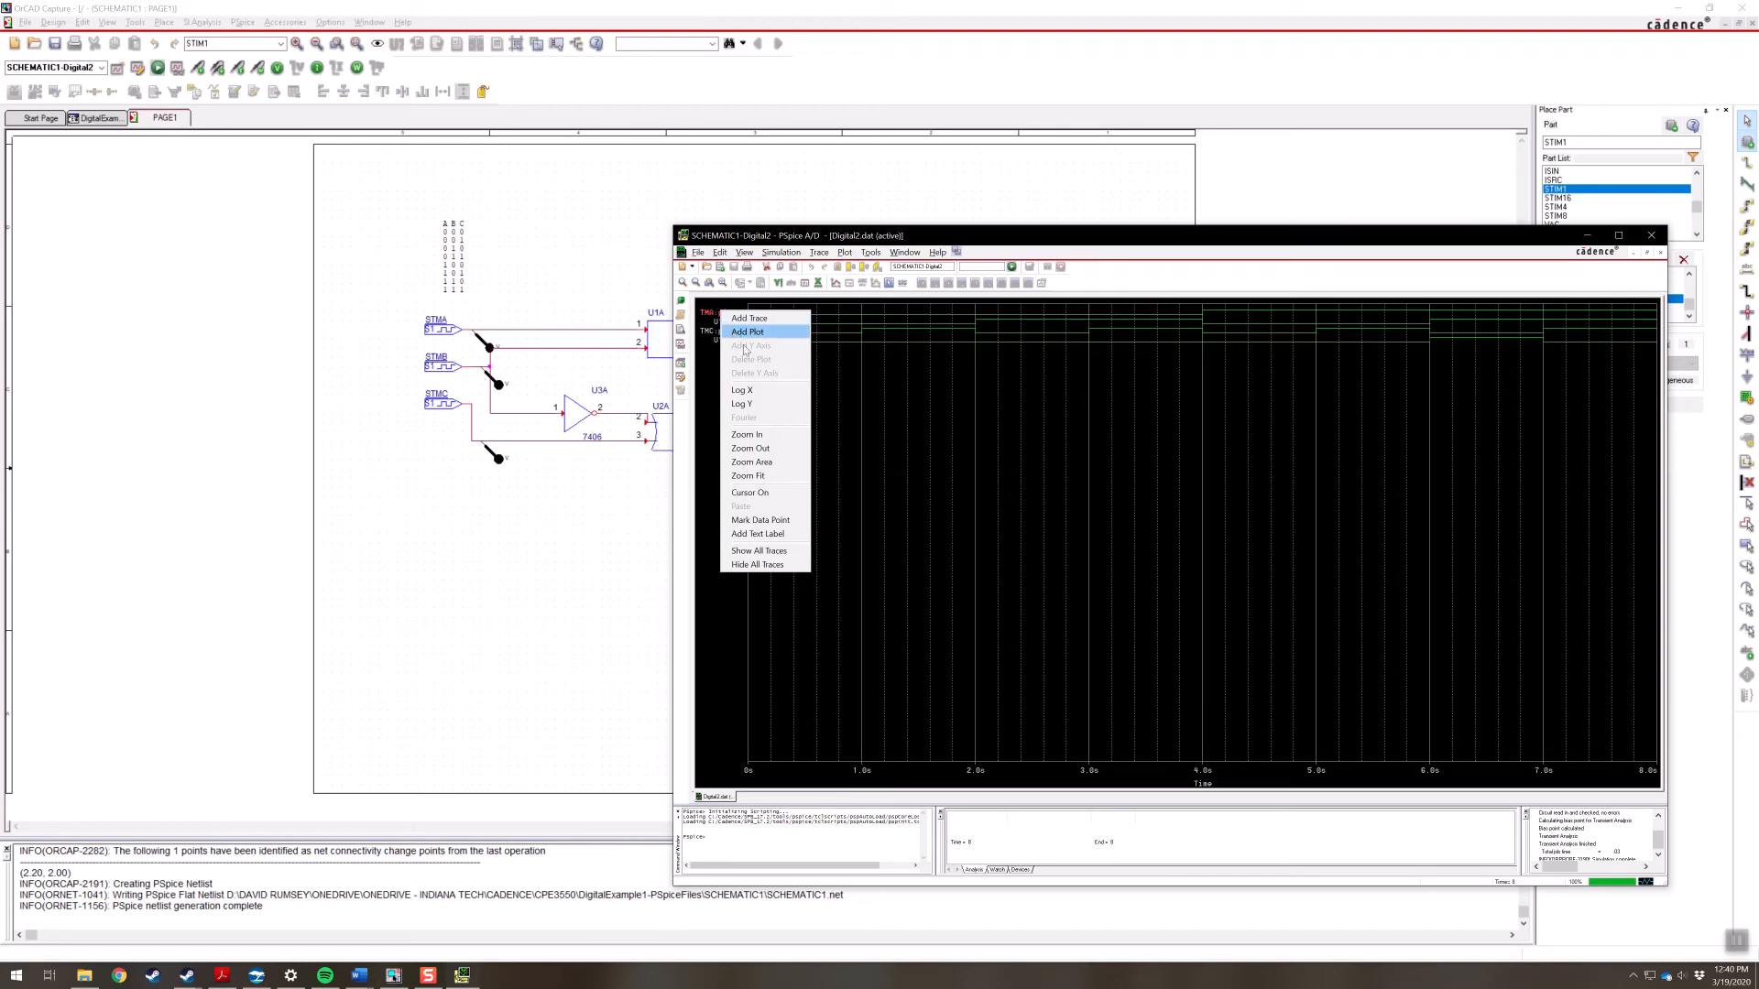
{"action": "left_click", "coordinate": [711, 627]}
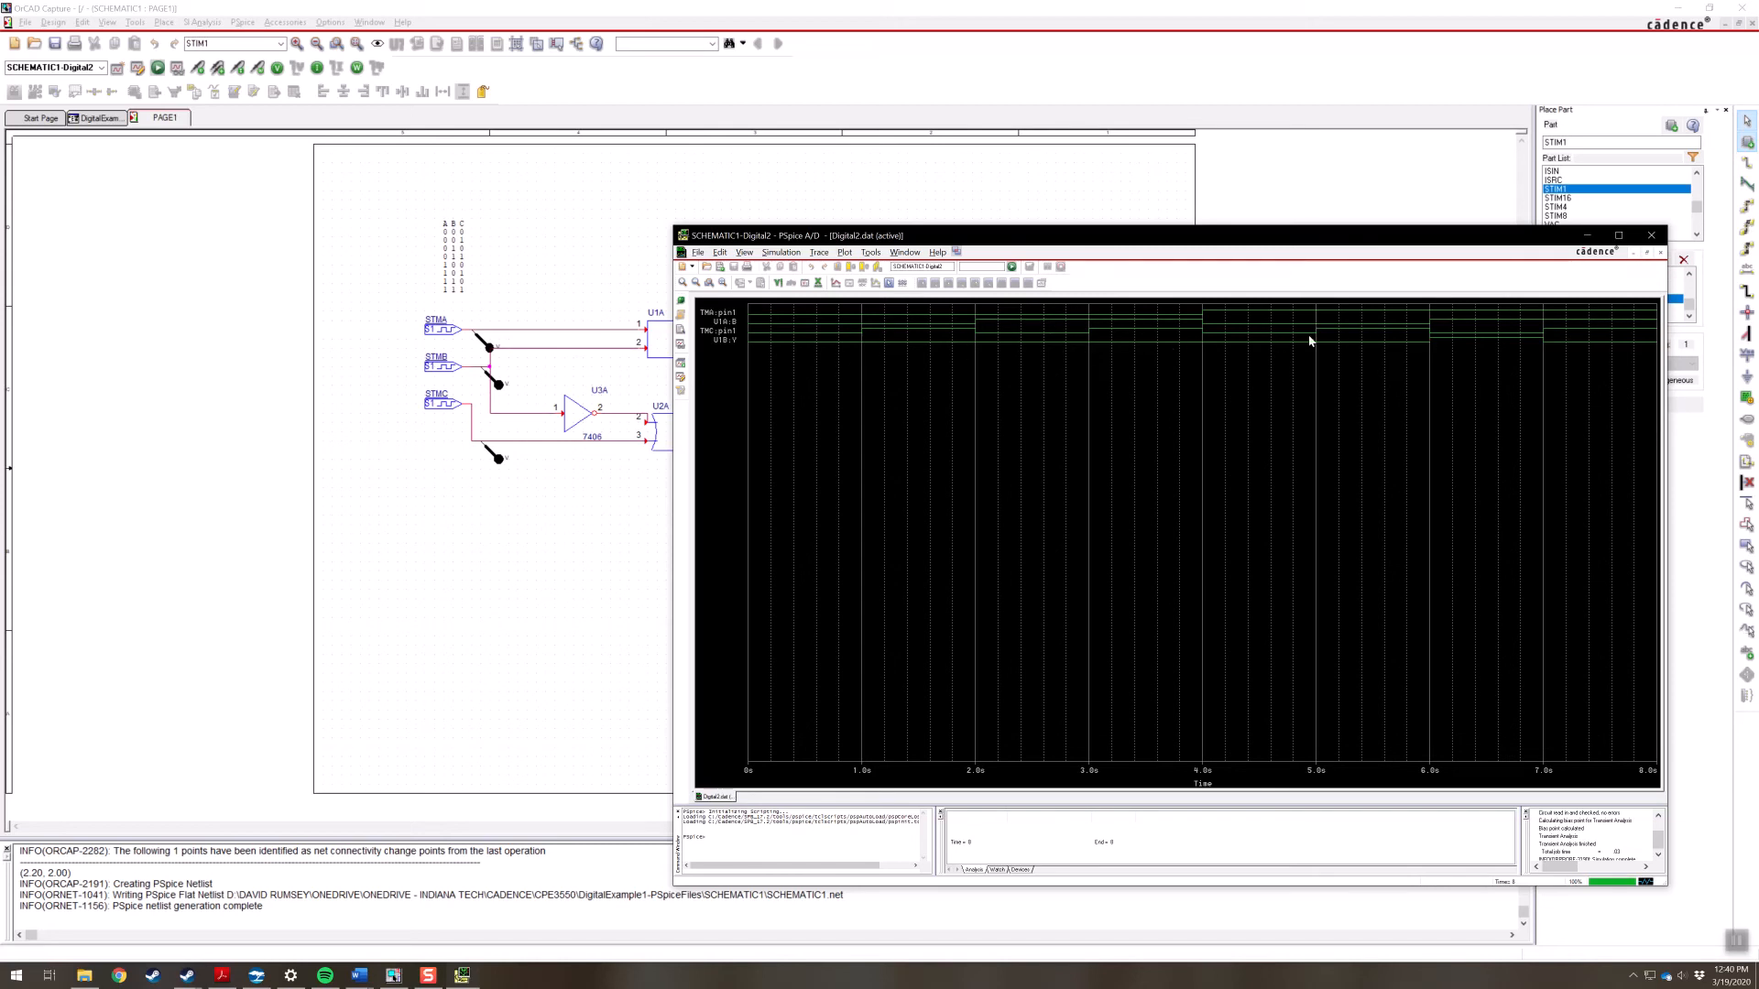
Close the waveform window and switch to the Document2 file in Word to review the ALU project's requirements and specifications
{"action": "left_click", "coordinate": [1651, 237]}
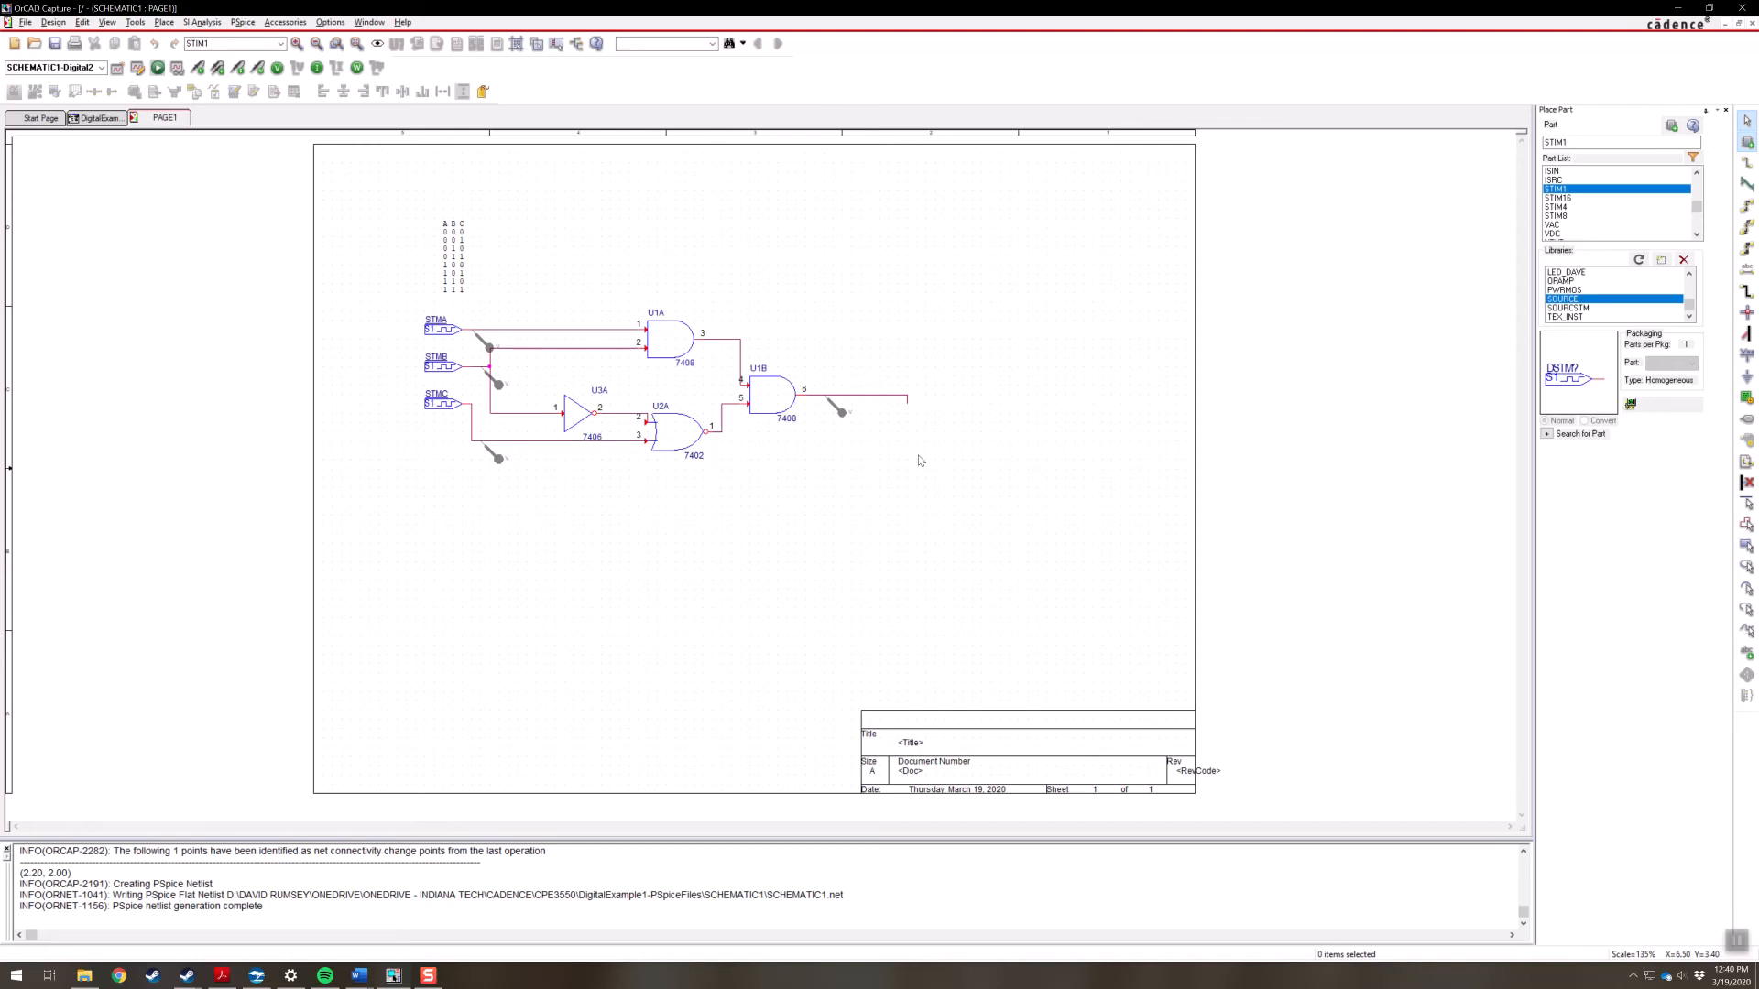
{"action": "left_click", "coordinate": [361, 977]}
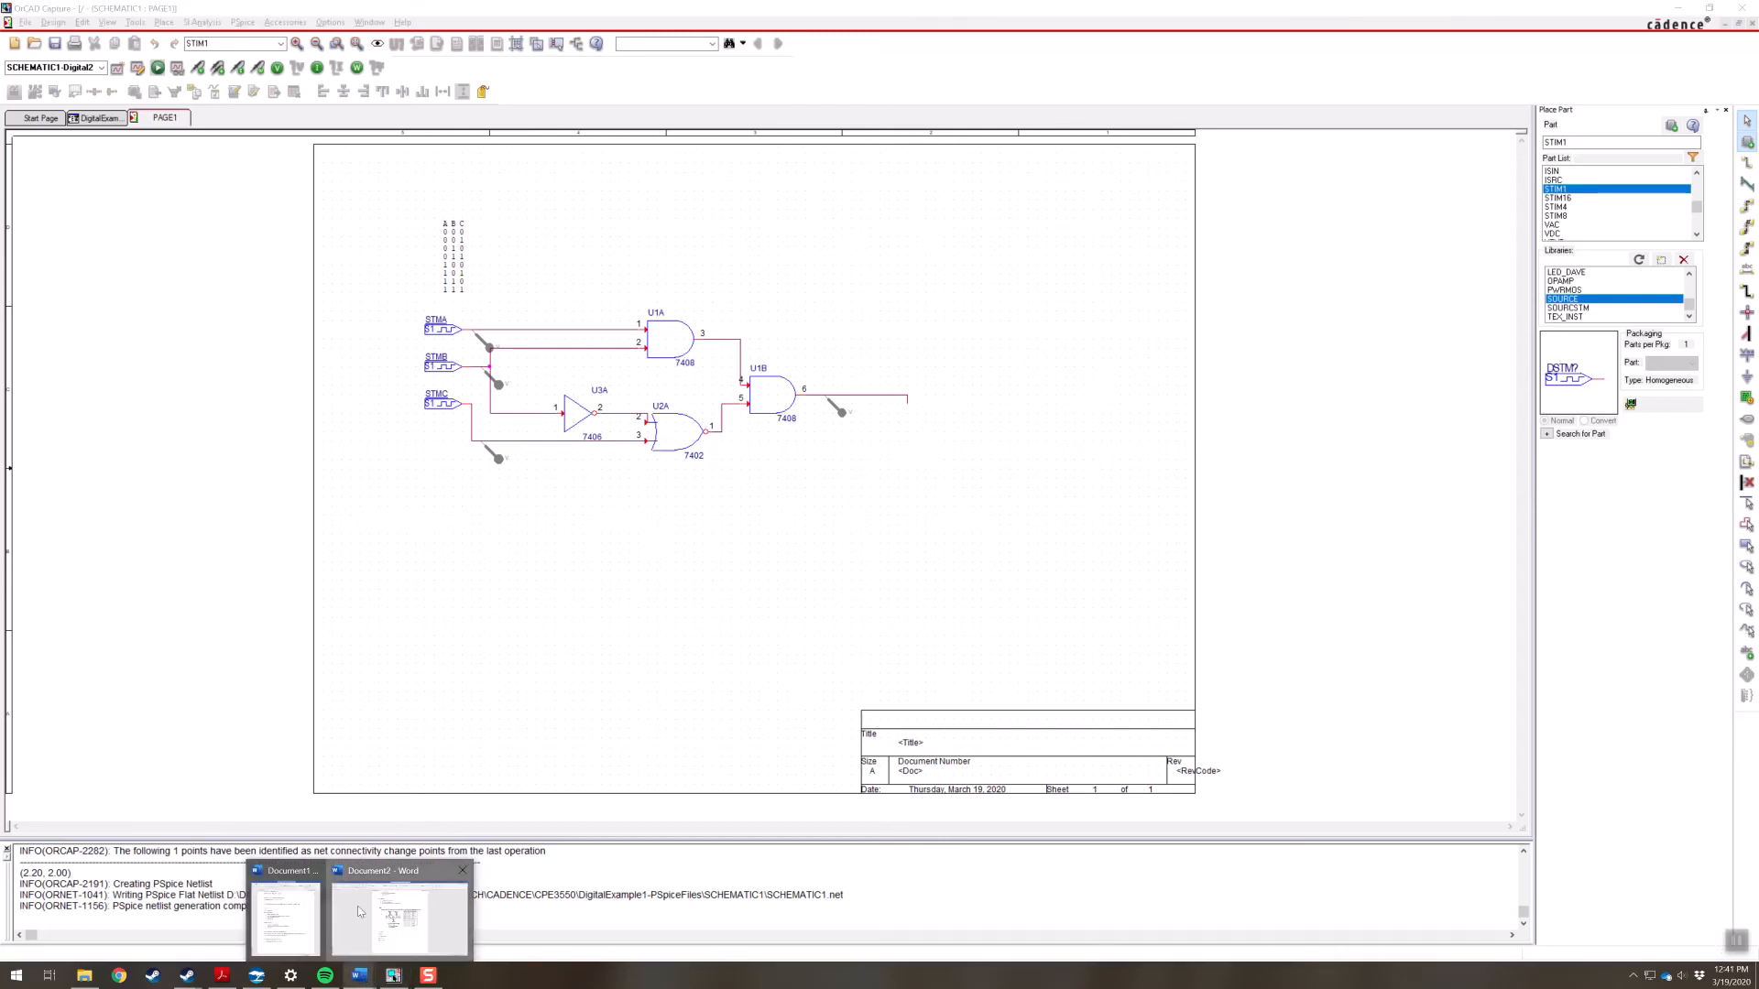
{"action": "left_click", "coordinate": [388, 916]}
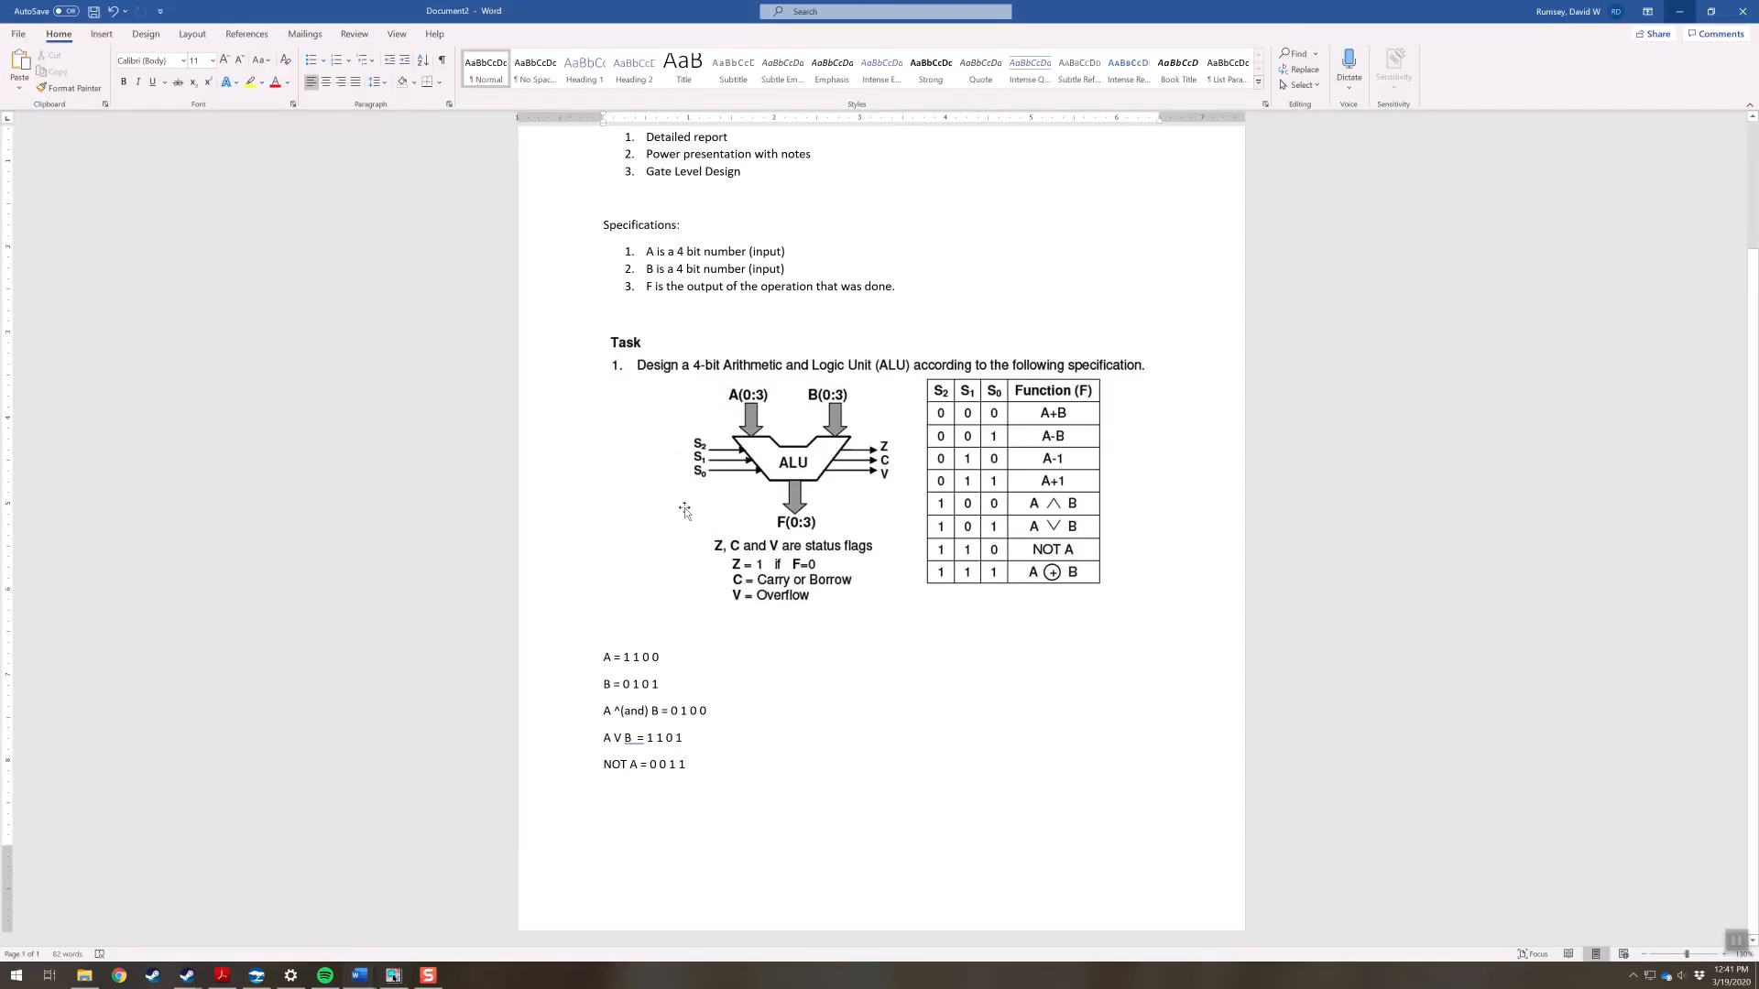
{"action": "scroll", "coordinate": [655, 419], "scroll_direction": "up", "scroll_amount": 2}
{"action": "scroll", "coordinate": [655, 419], "scroll_direction": "up", "scroll_amount": 1}
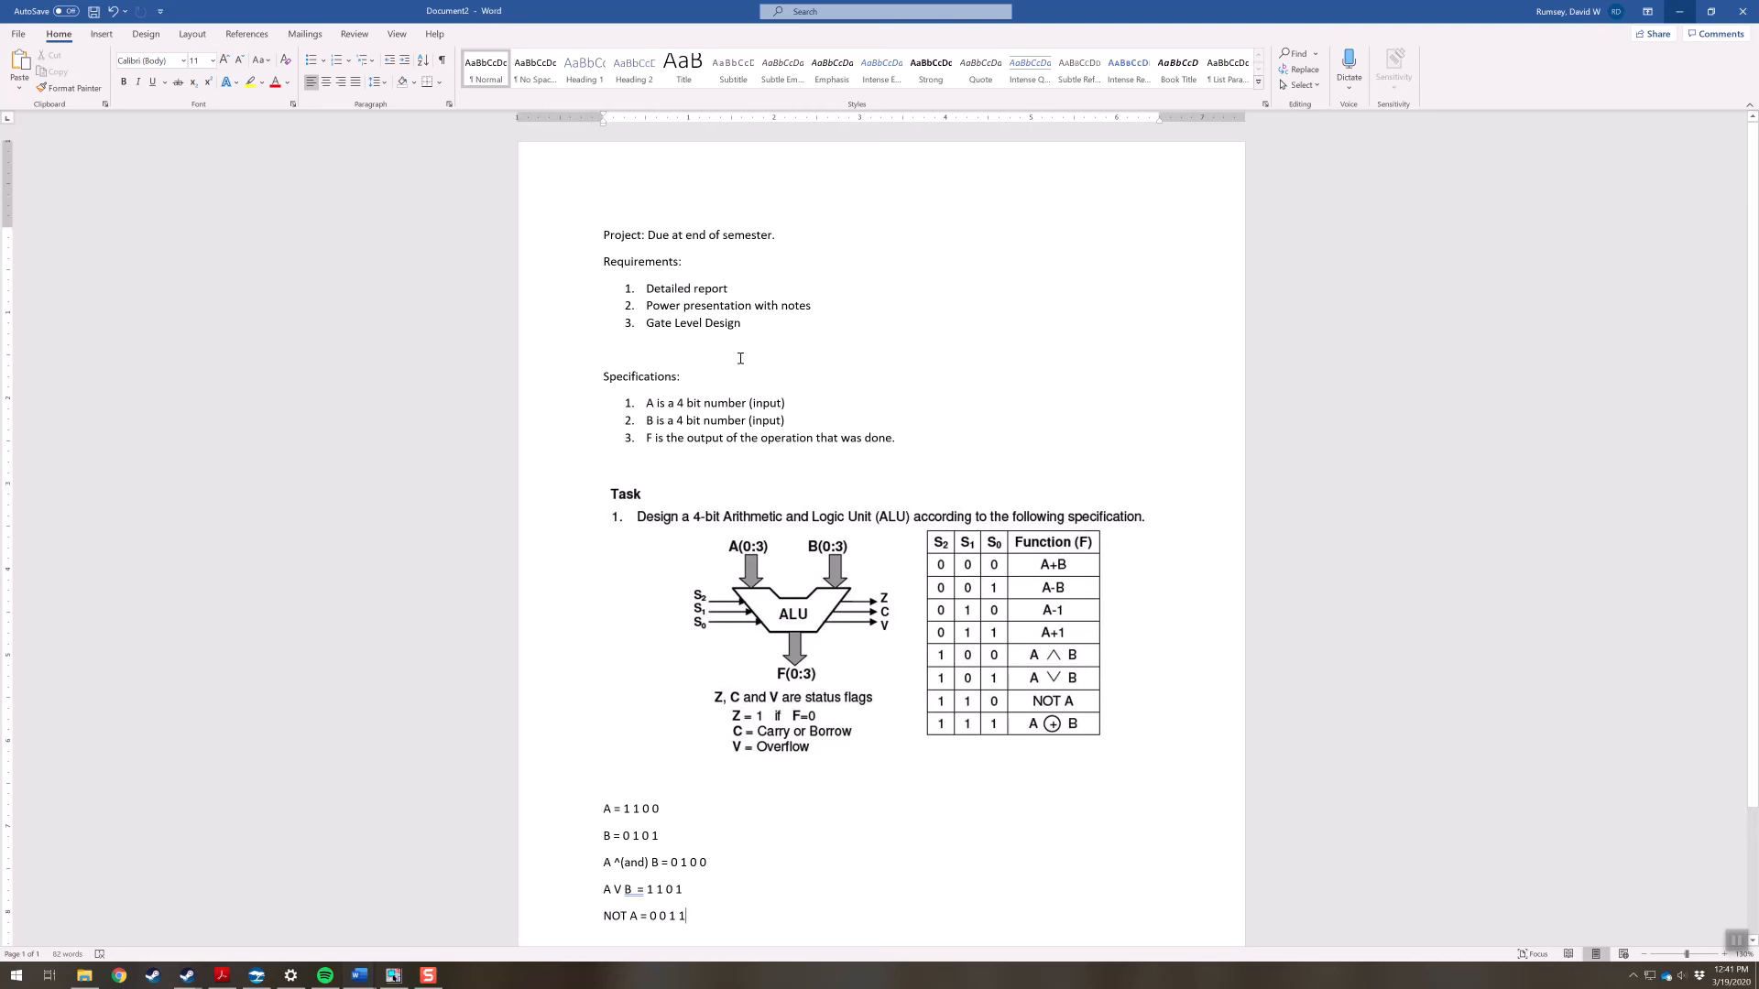
Delete the Specifications heading with its three list items and the blank lines between the Requirements list and the Task section
{"action": "left_click_drag", "start_coordinate": [894, 438], "coordinate": [582, 385]}
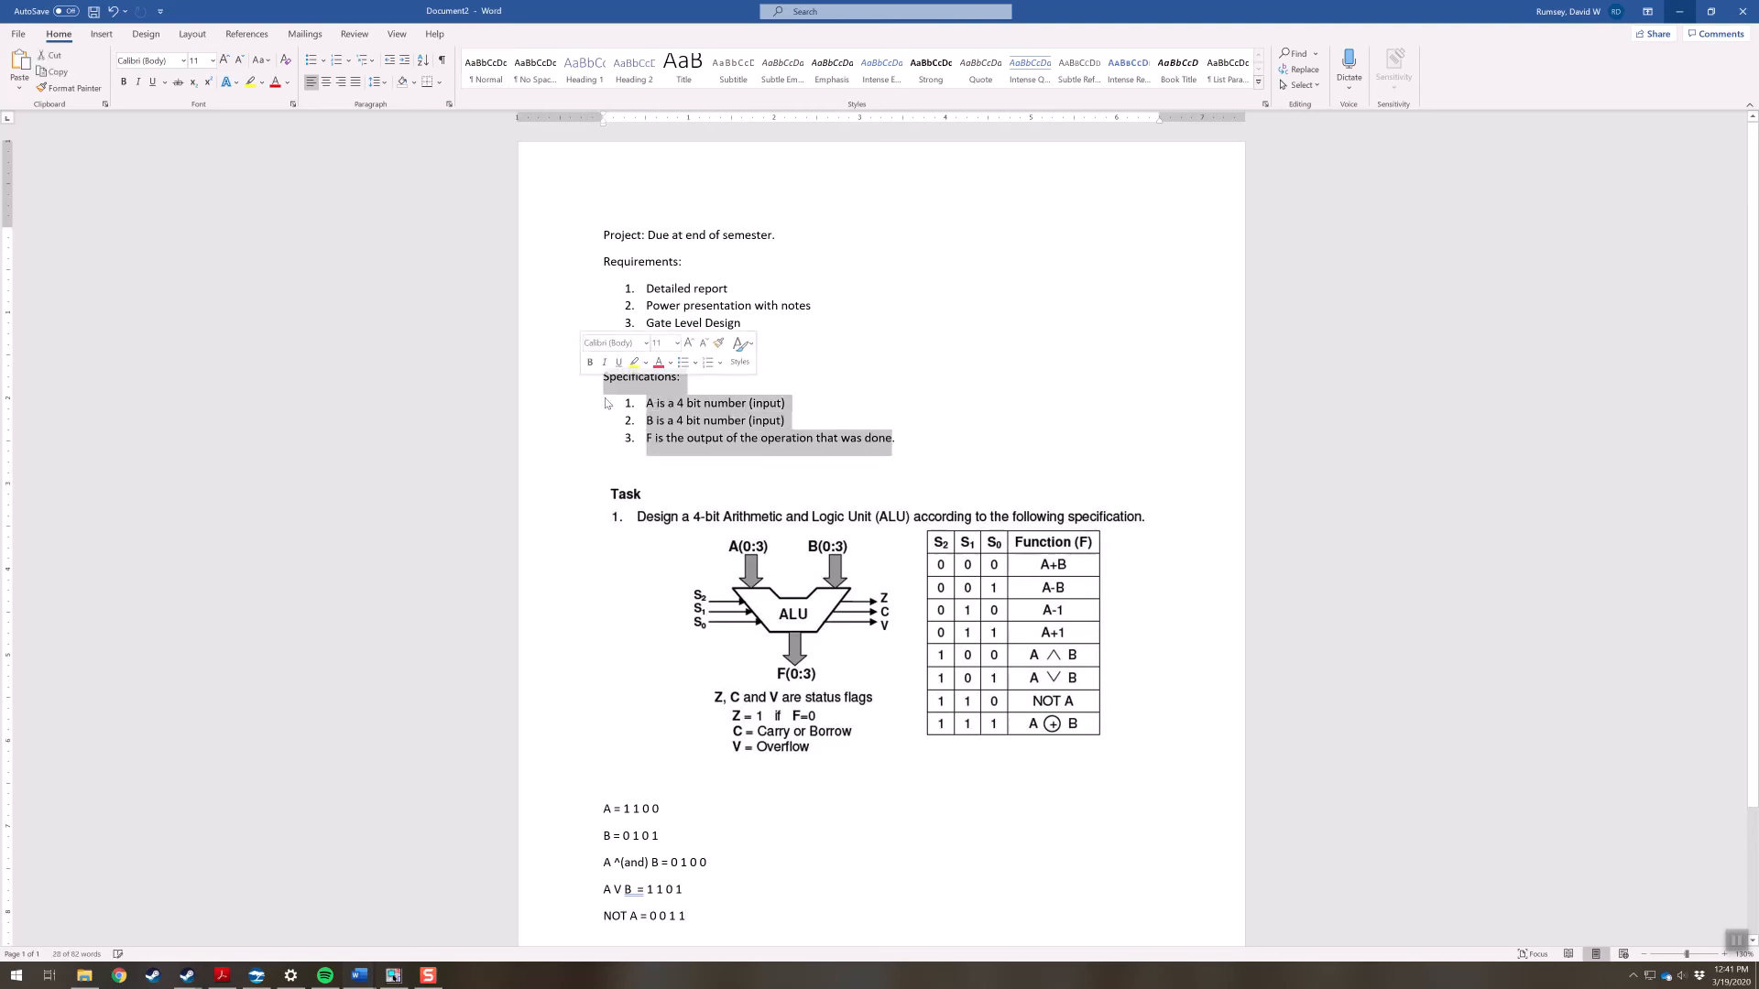
{"action": "key", "text": "BackSpace"}
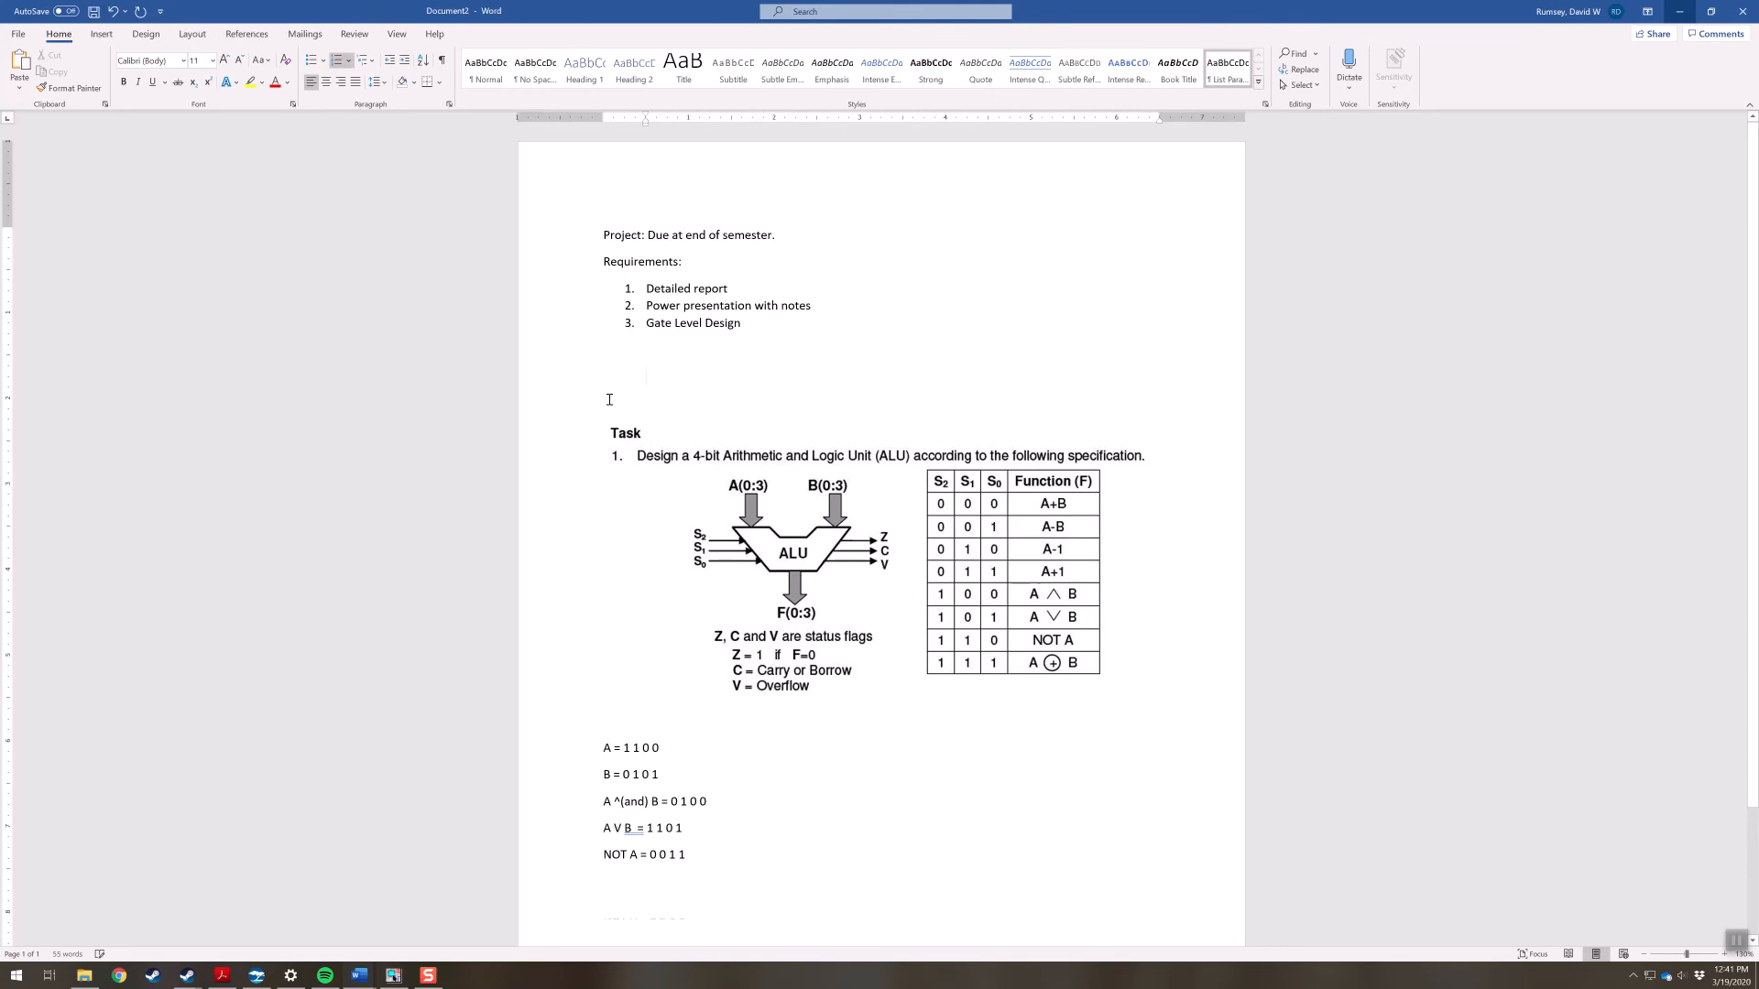
{"action": "key", "text": "BackSpace"}
{"action": "key", "text": "BackSpace"}
{"action": "key", "text": "BackSpace"}
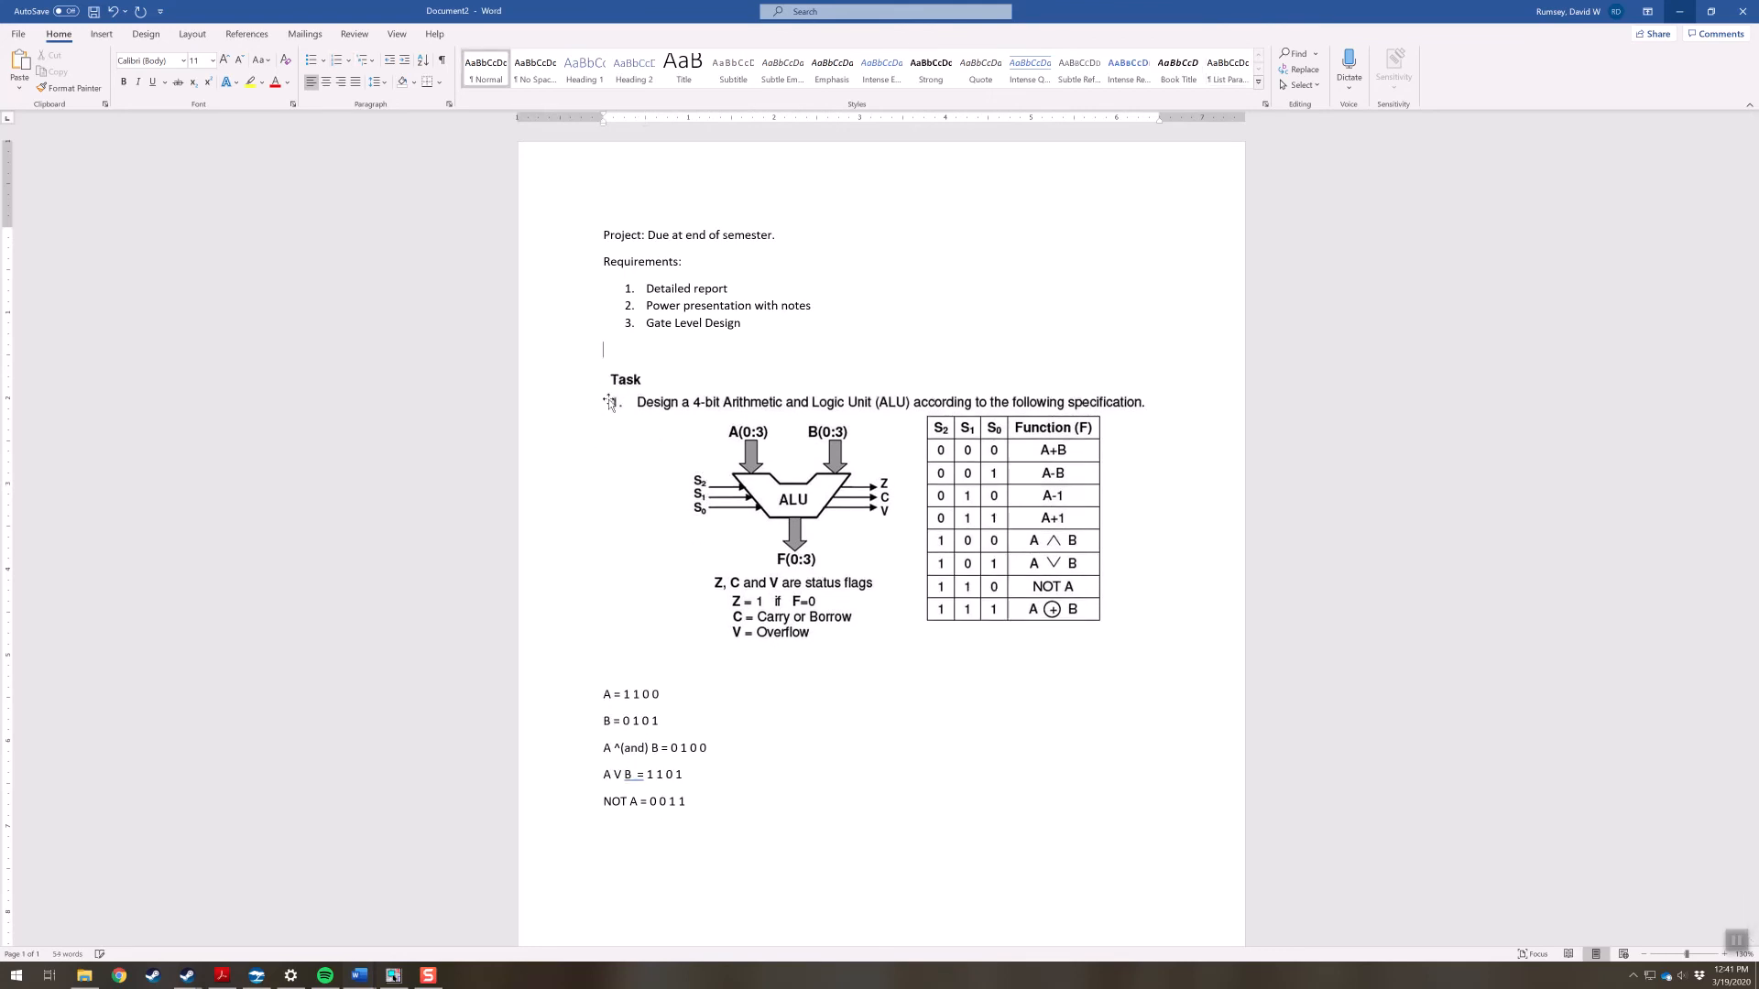
{"action": "key", "text": "Delete"}
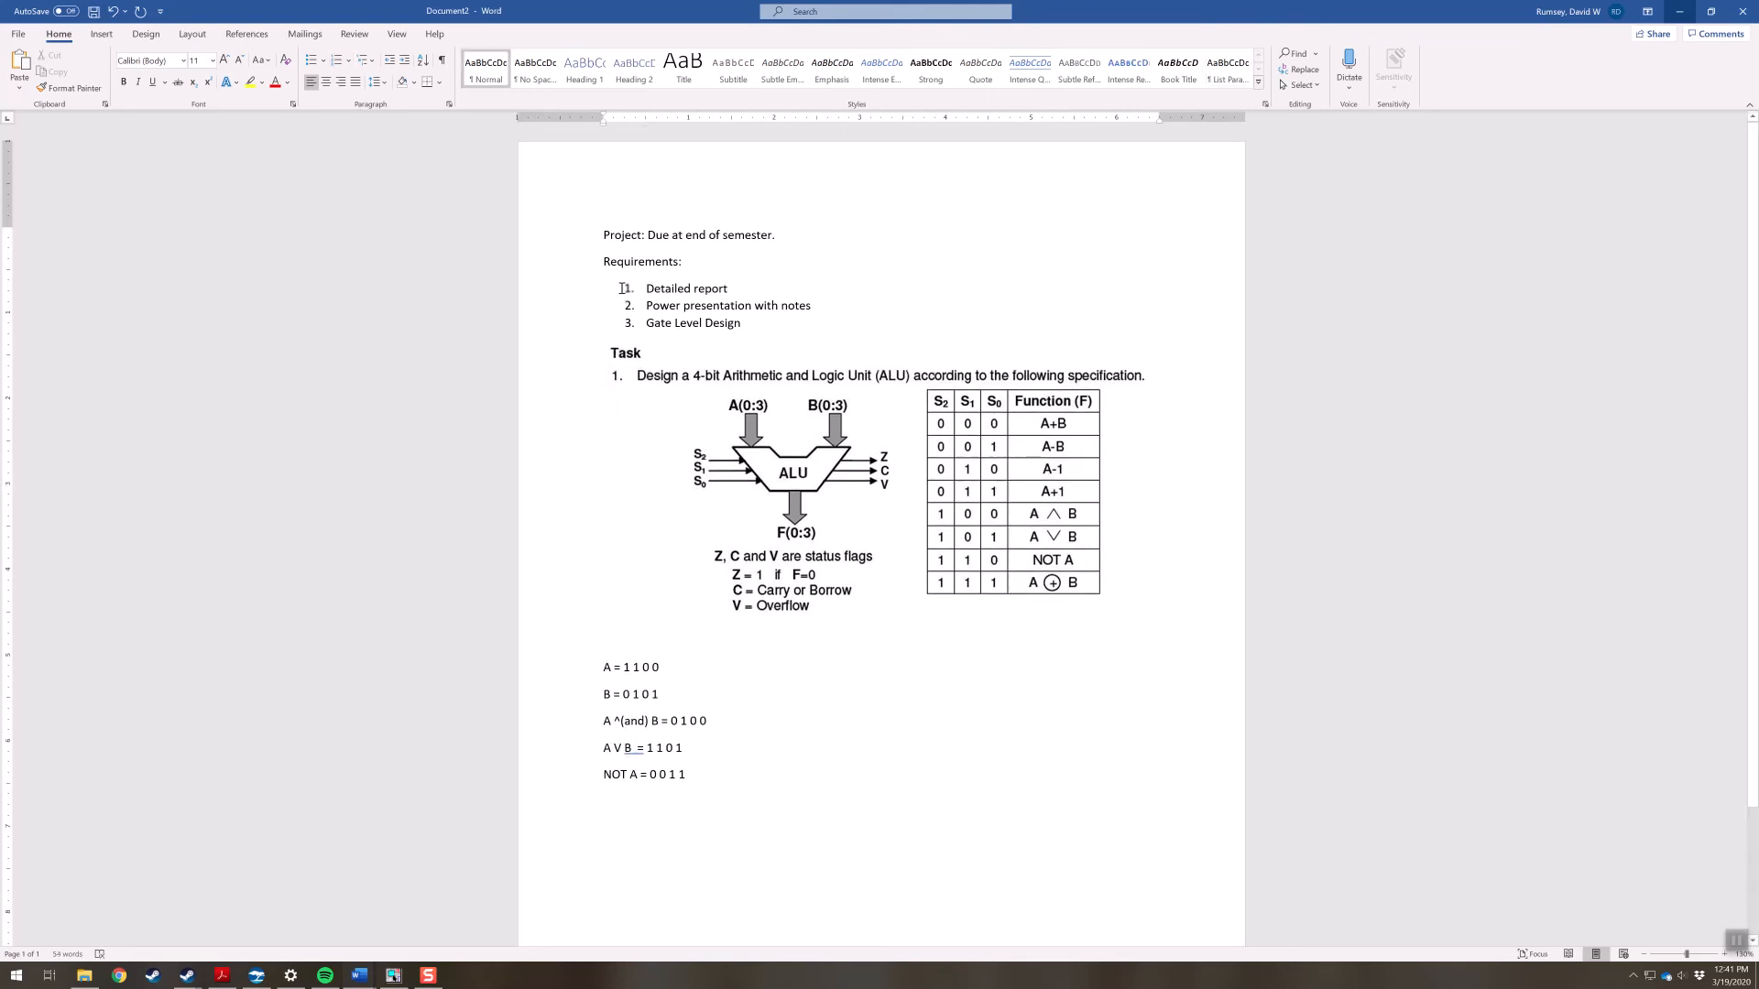
Highlight the Detailed report requirement and examine the example bit values of A and the A AND B line below the ALU task
{"action": "left_click_drag", "start_coordinate": [647, 287], "coordinate": [732, 280]}
{"action": "triple_click", "coordinate": [739, 290]}
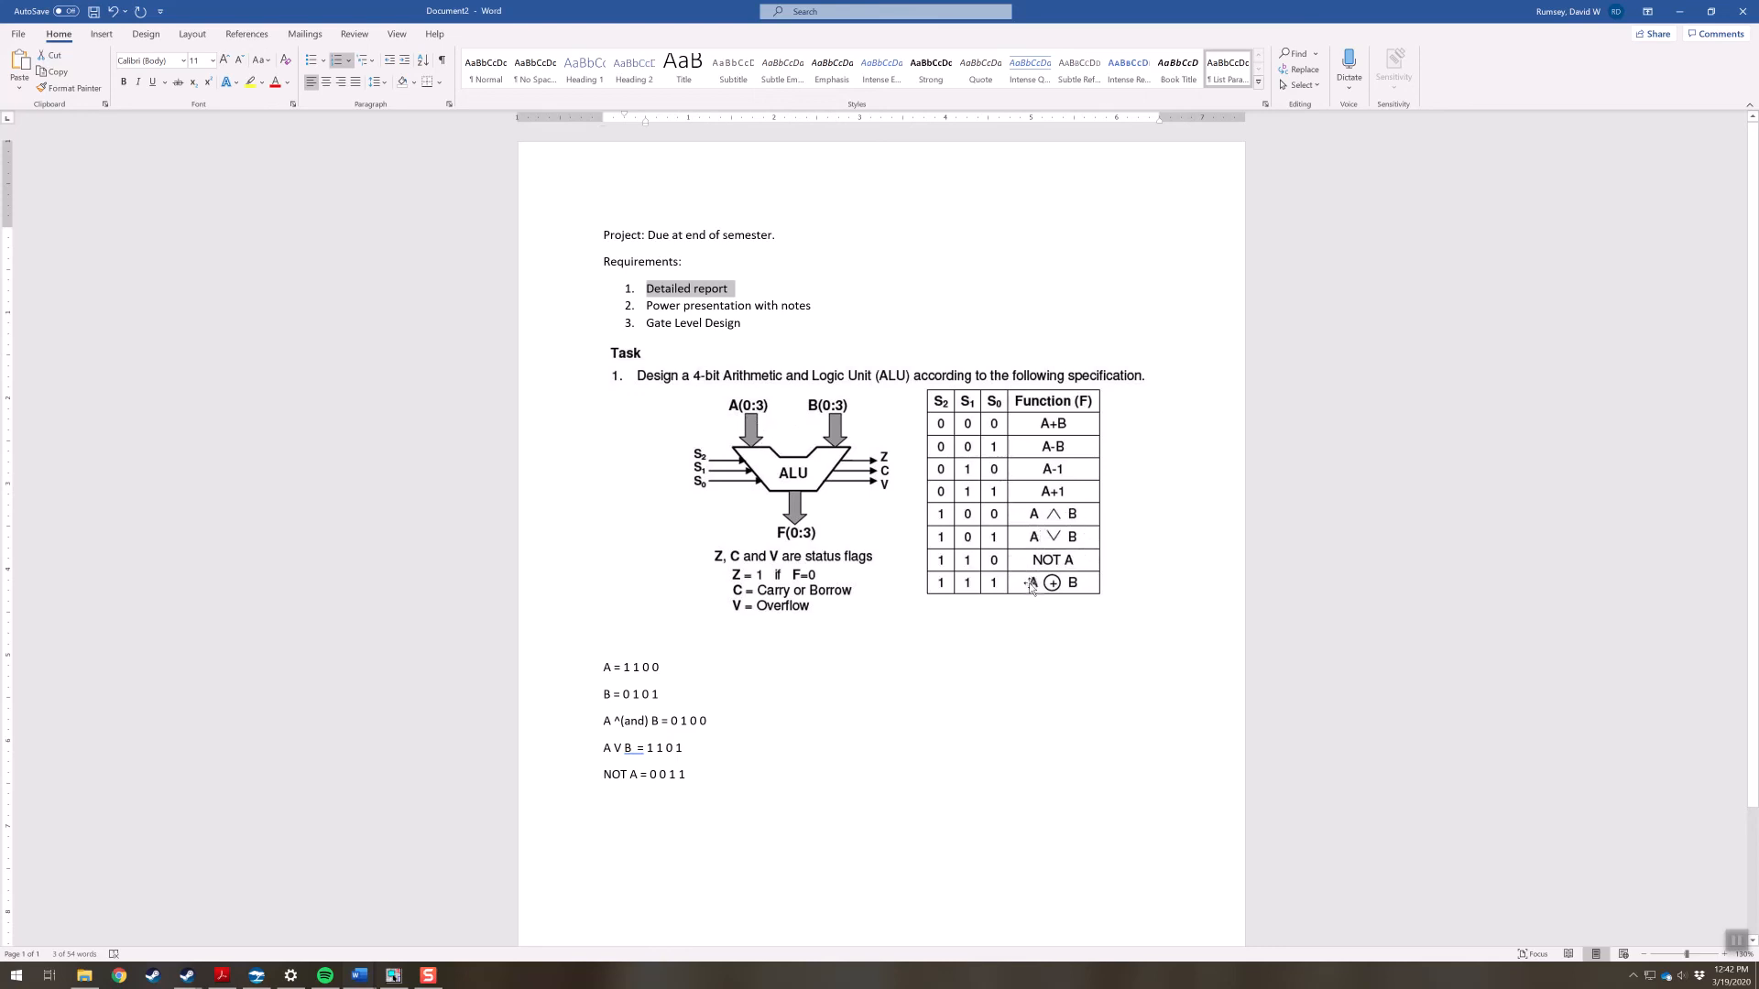
{"action": "left_click", "coordinate": [637, 671]}
{"action": "left_click", "coordinate": [624, 669]}
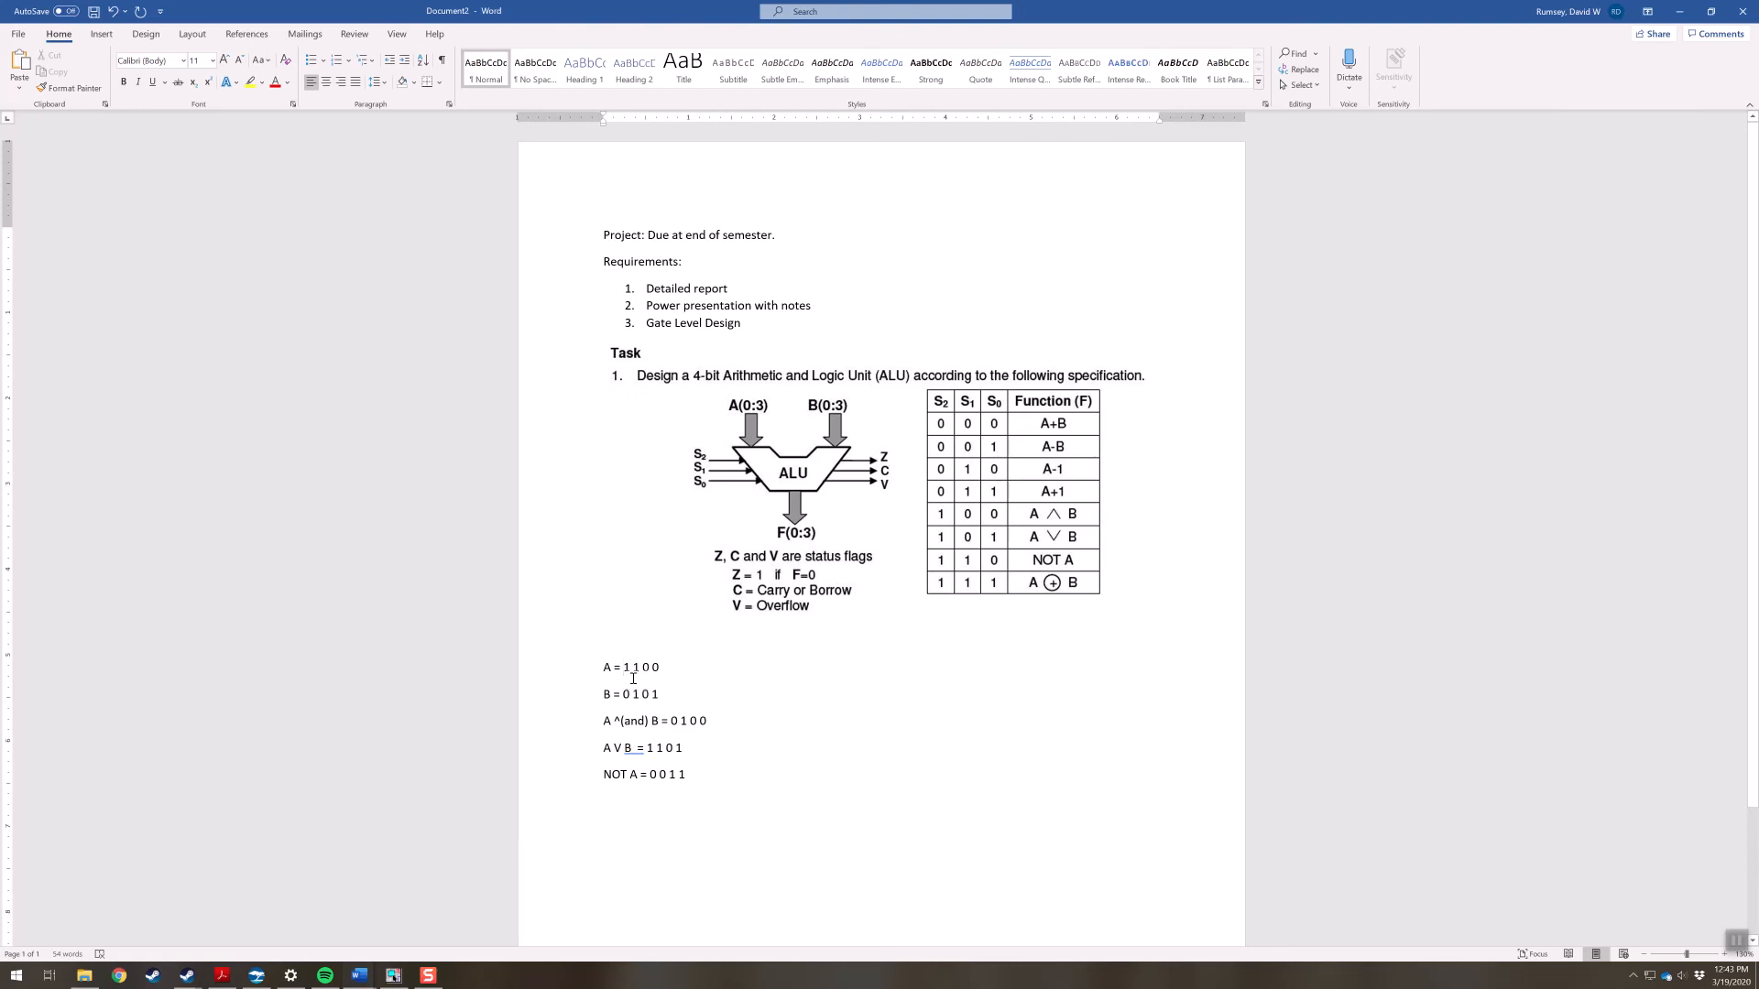
{"action": "left_click", "coordinate": [687, 721]}
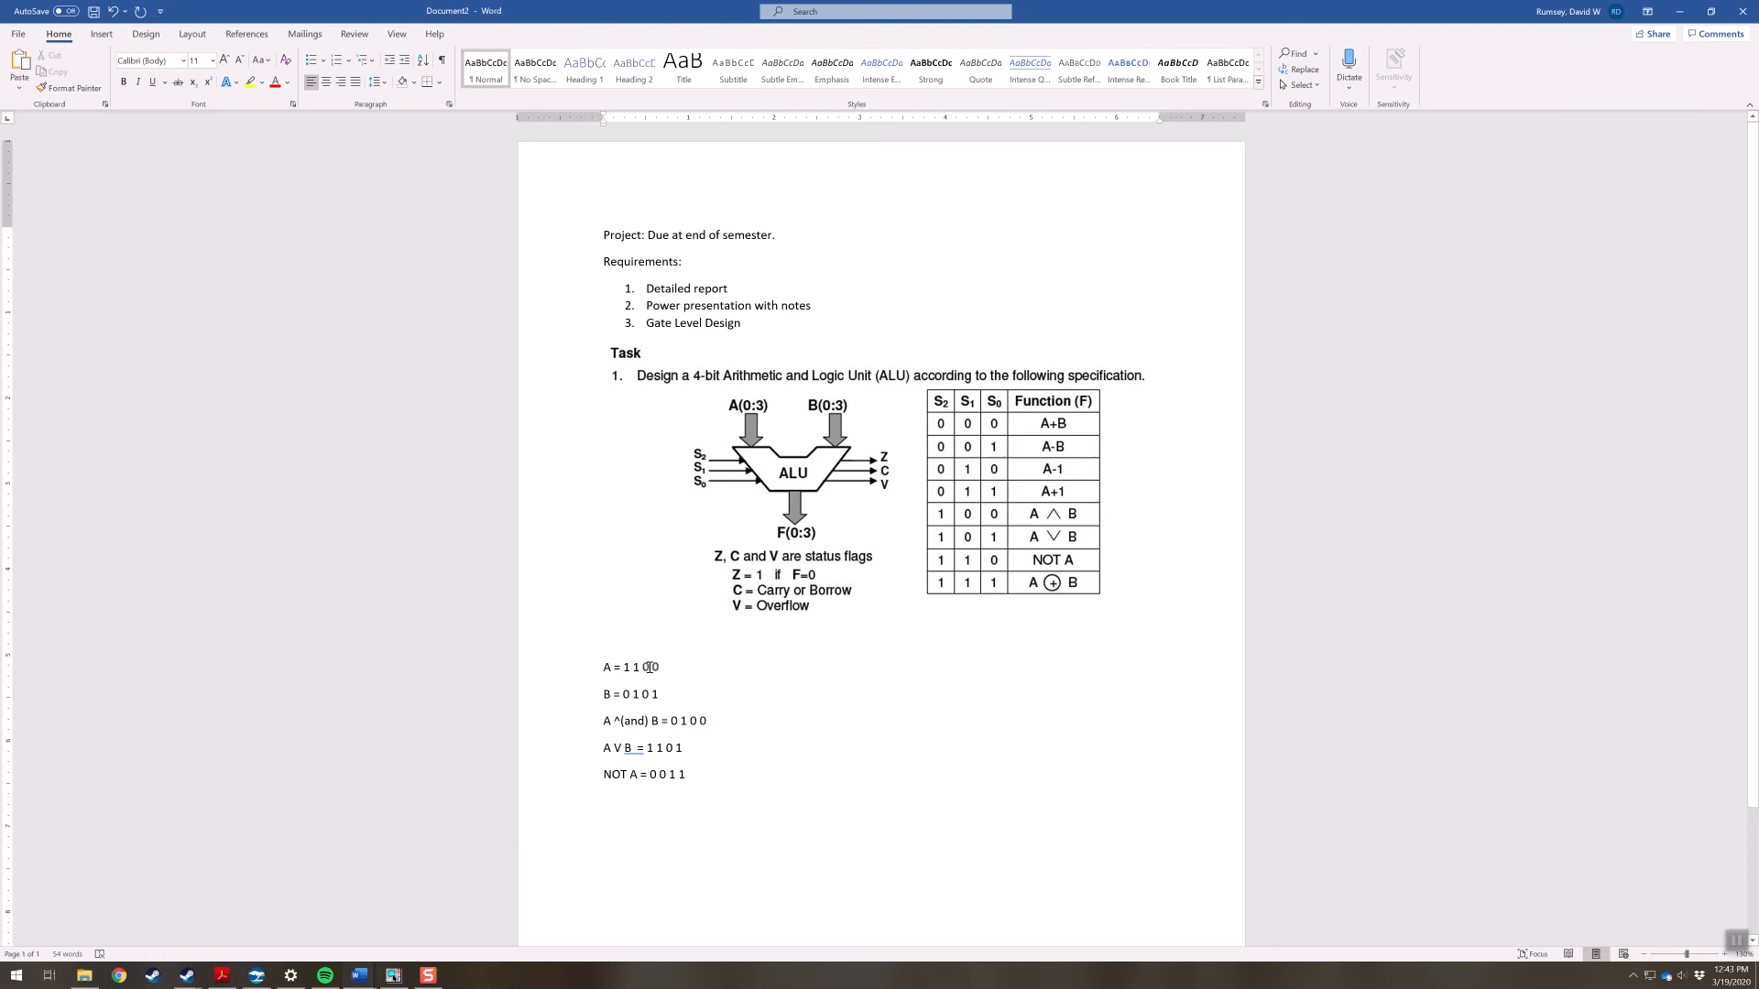